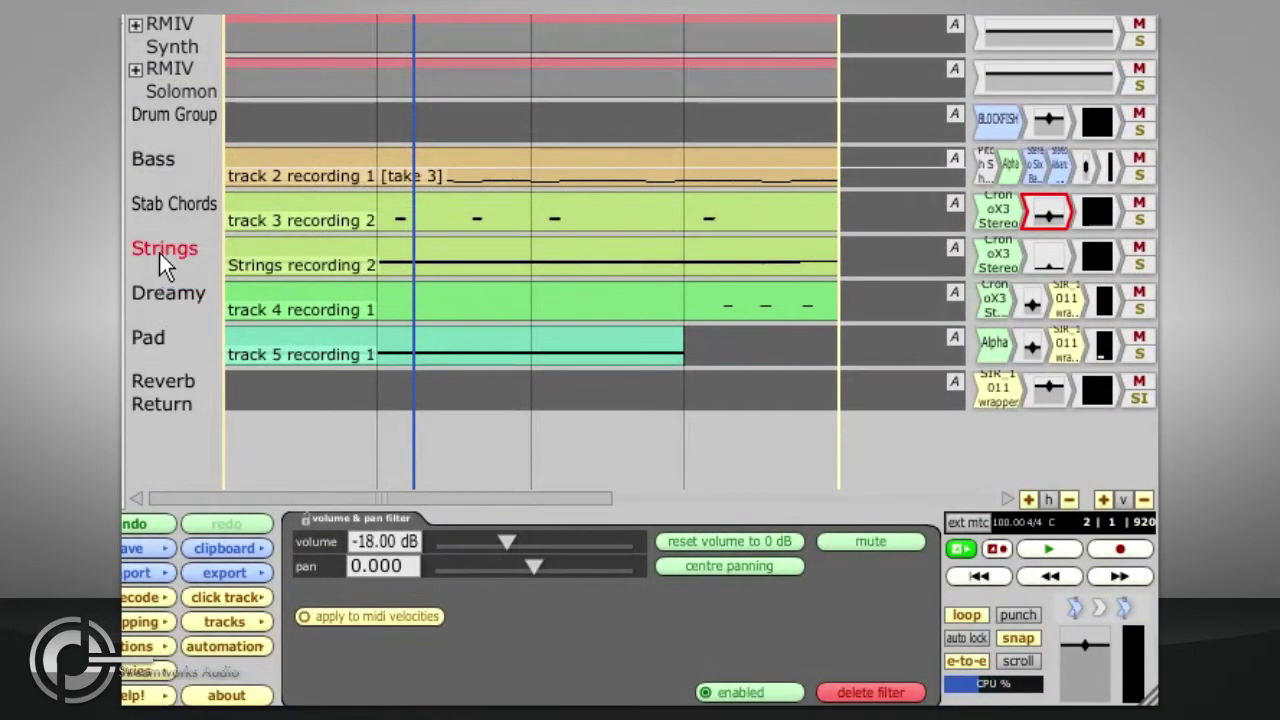
- Freeze the Strings, Stab Chords and Bass tracks together
click(161, 262)
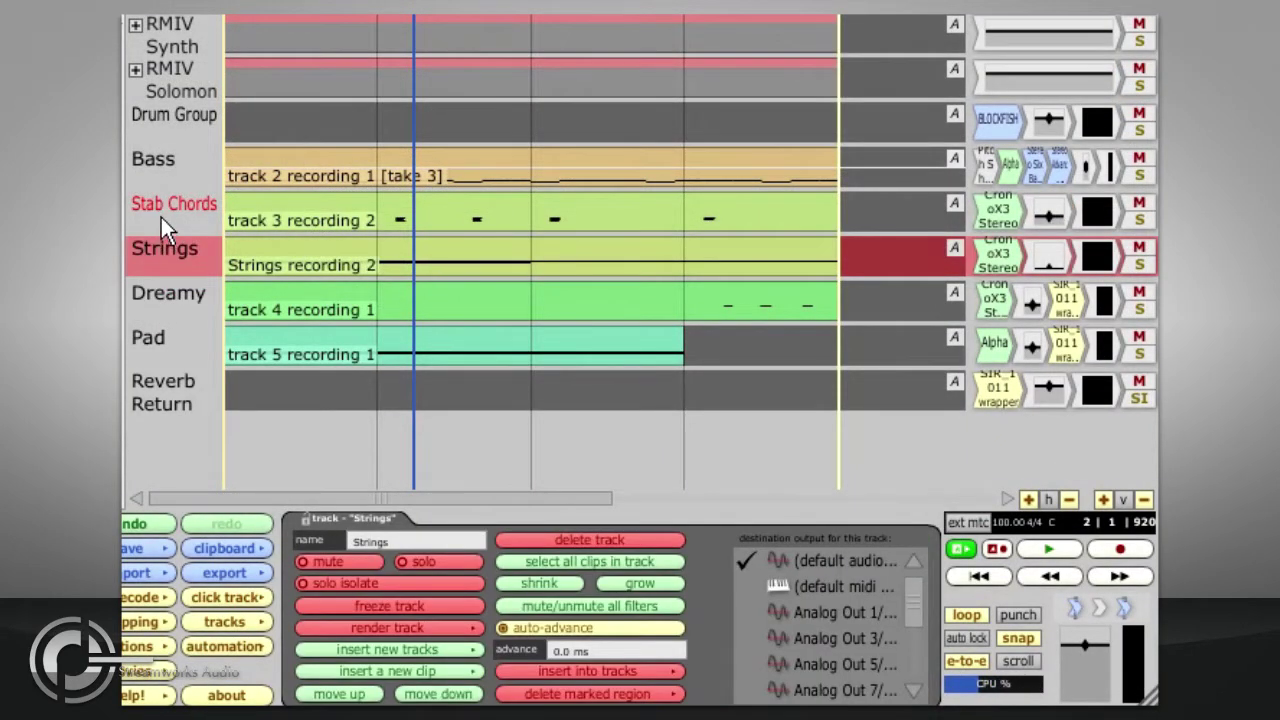
shift+click(161, 210)
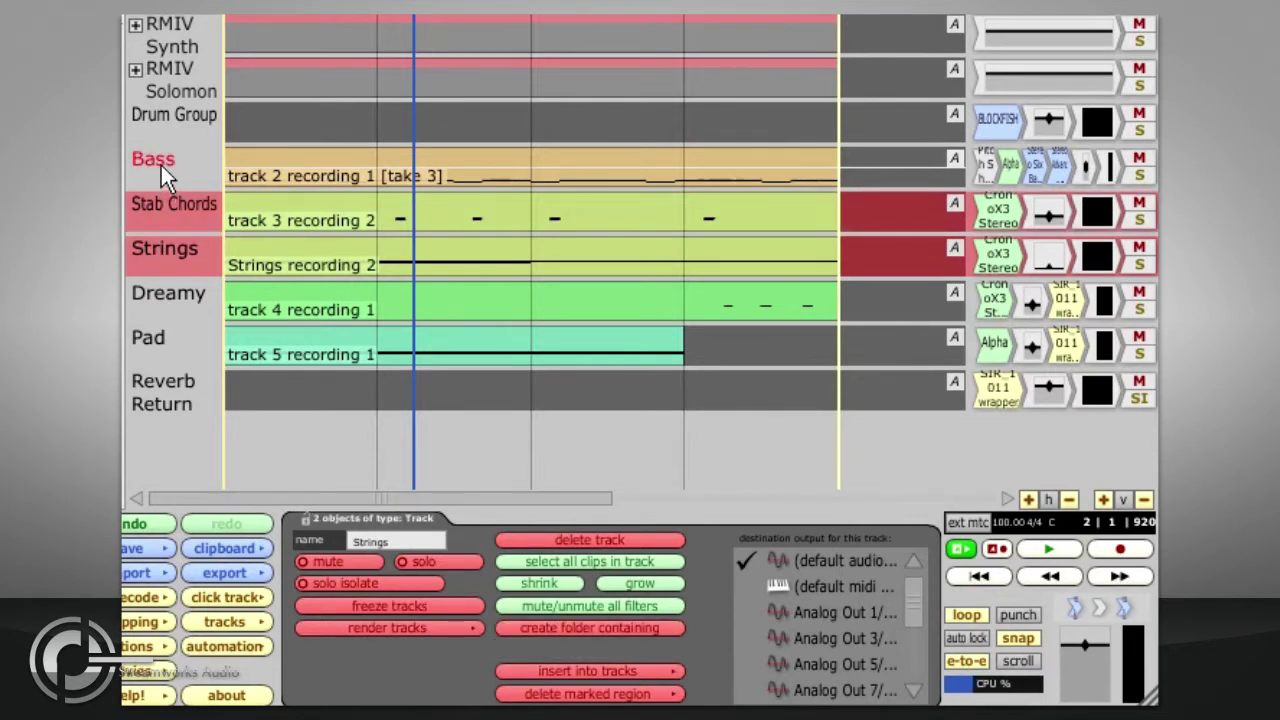
shift+click(160, 163)
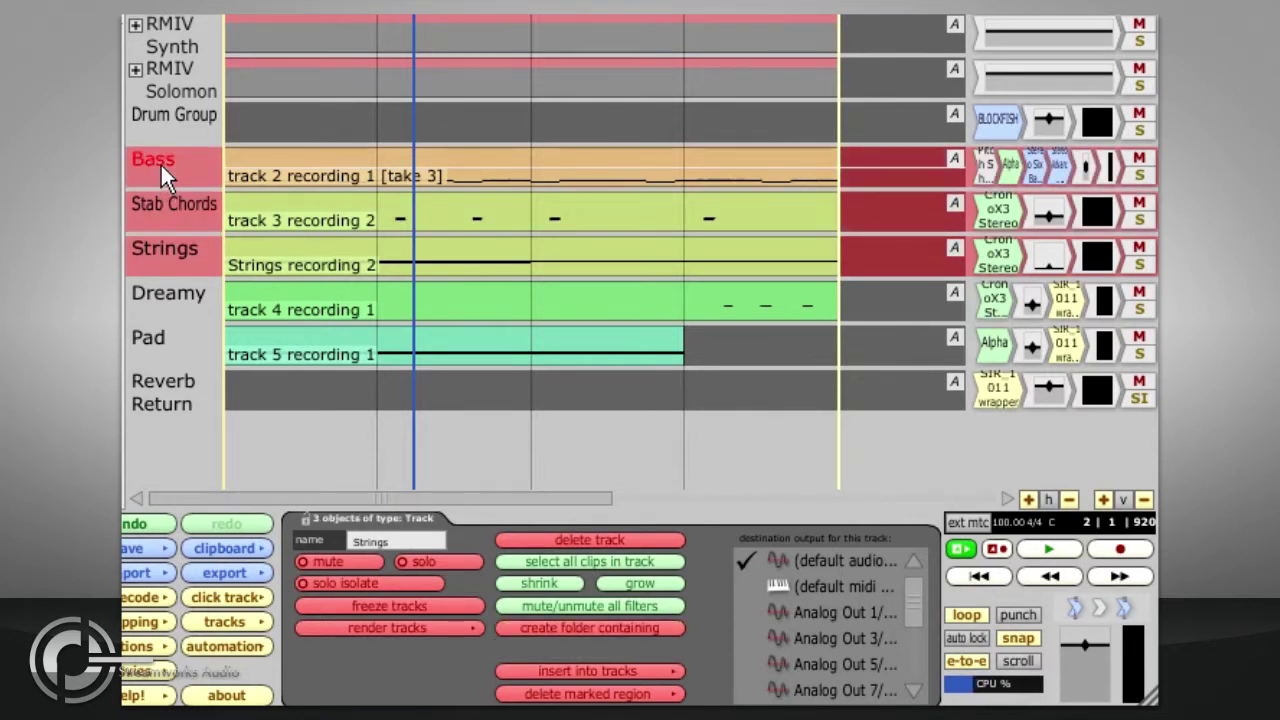
click(438, 604)
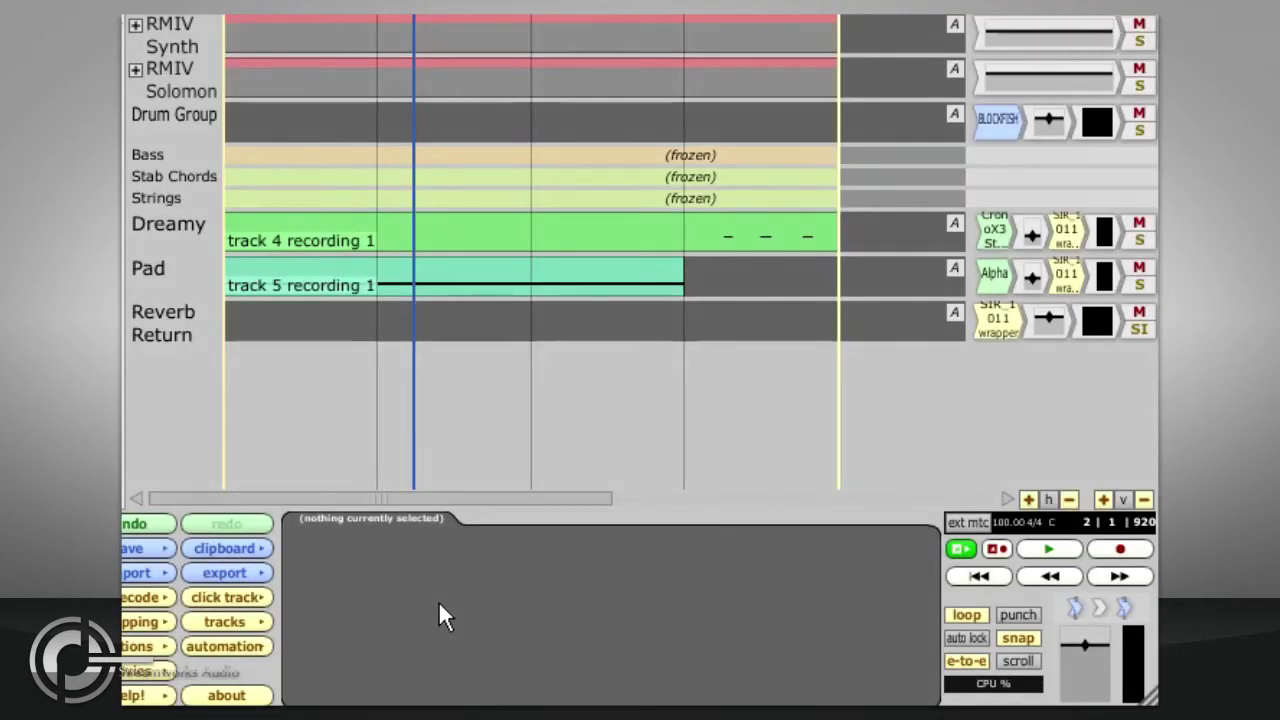
- Play the edit from the start and inspect the frozen Bass, Stab Chords and Strings tracks
drag(280, 322, 200, 315)
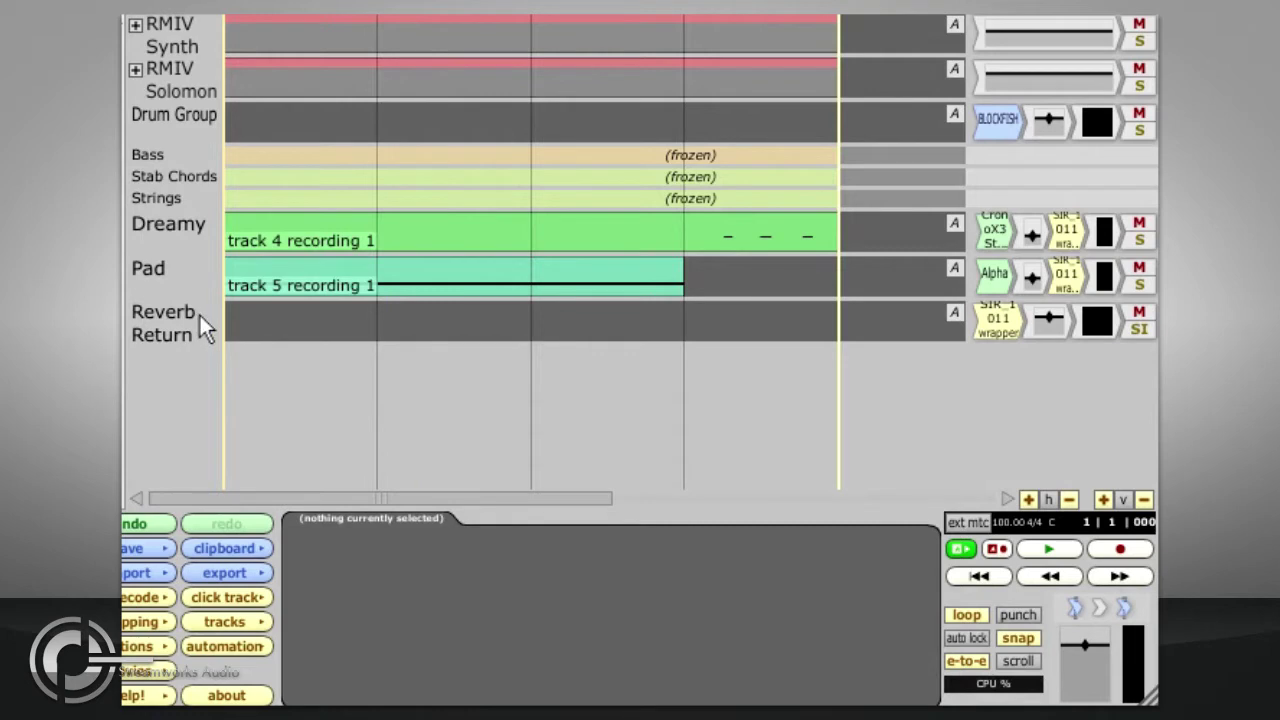
click(1064, 550)
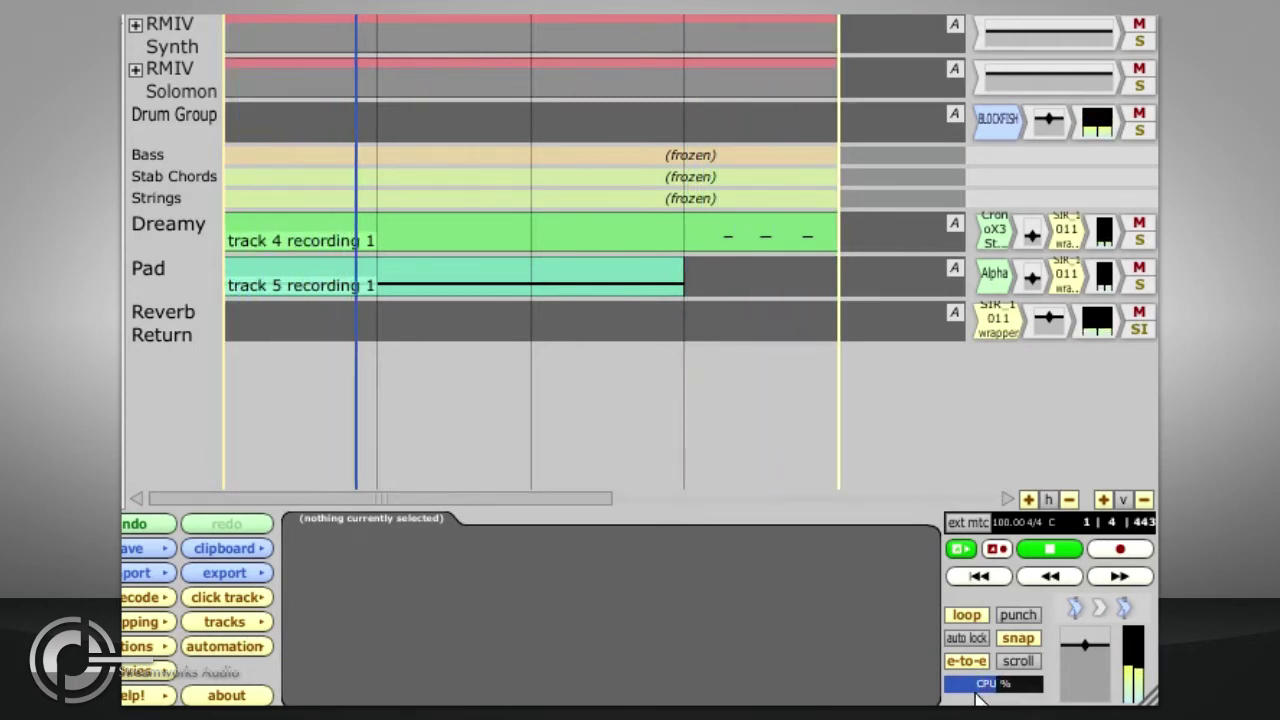
click(997, 154)
click(997, 181)
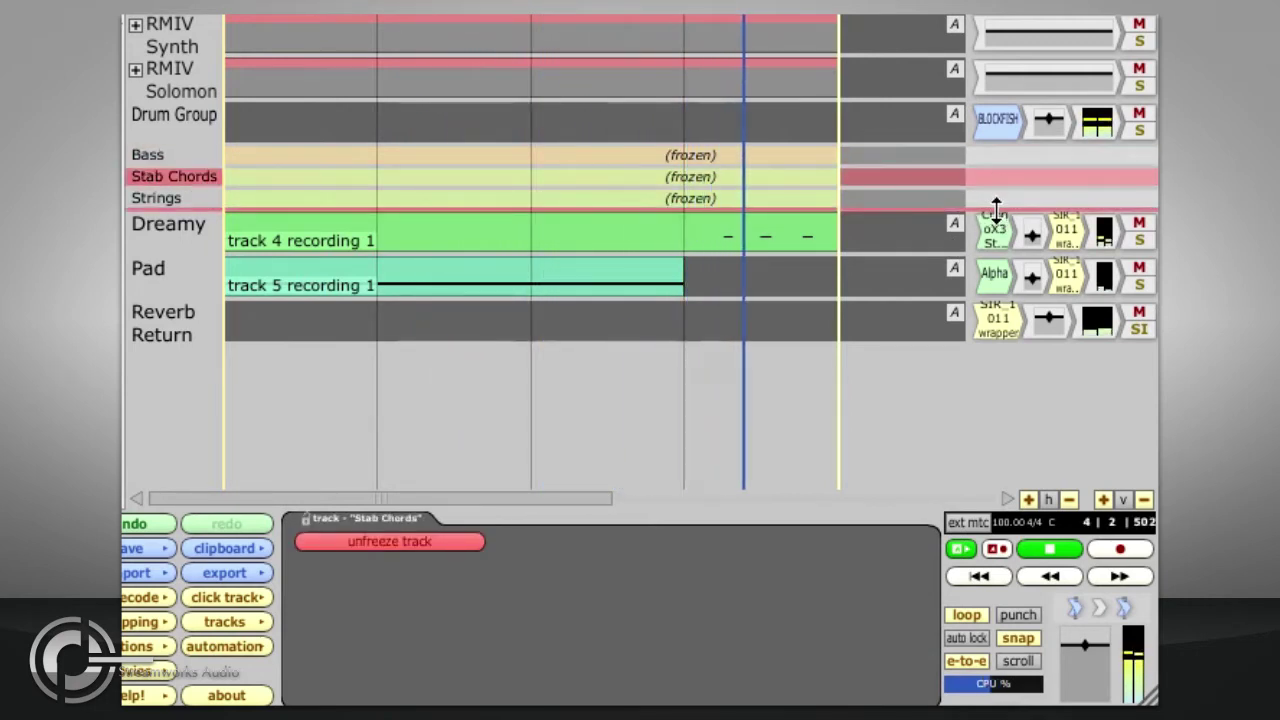
click(995, 199)
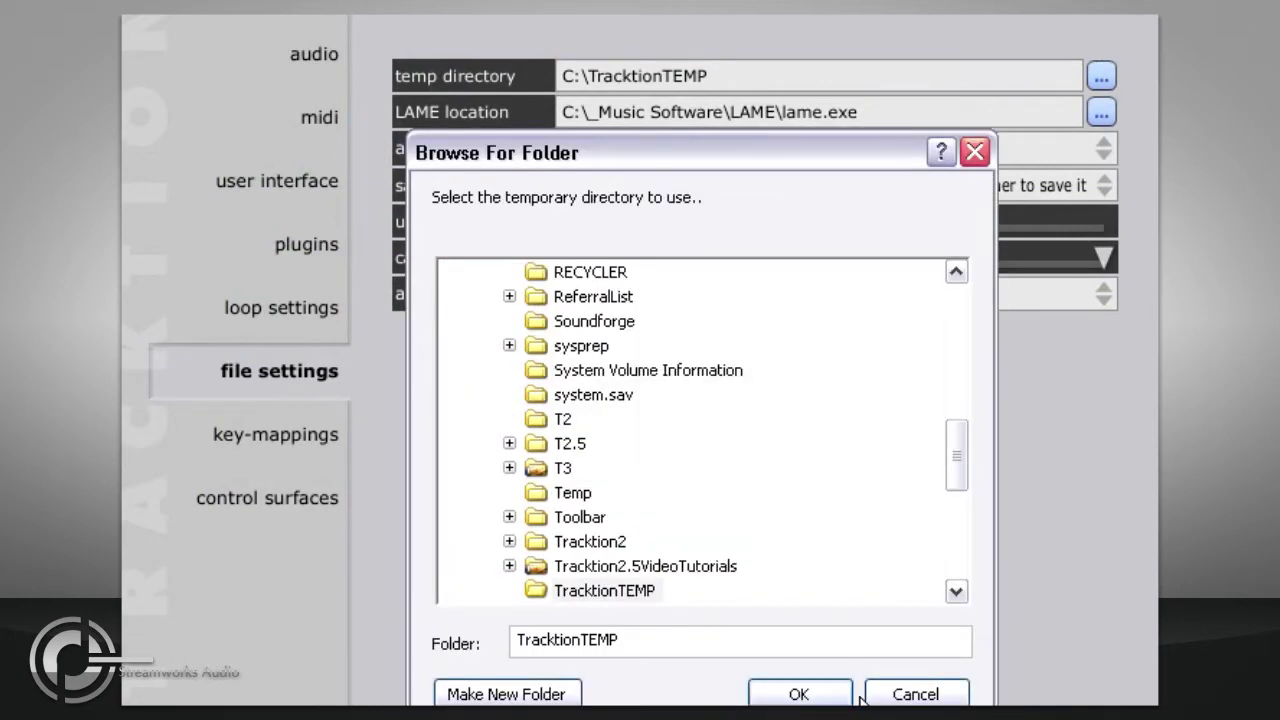
- Cancel choosing a temporary directory and unfreeze the Strings track
click(912, 694)
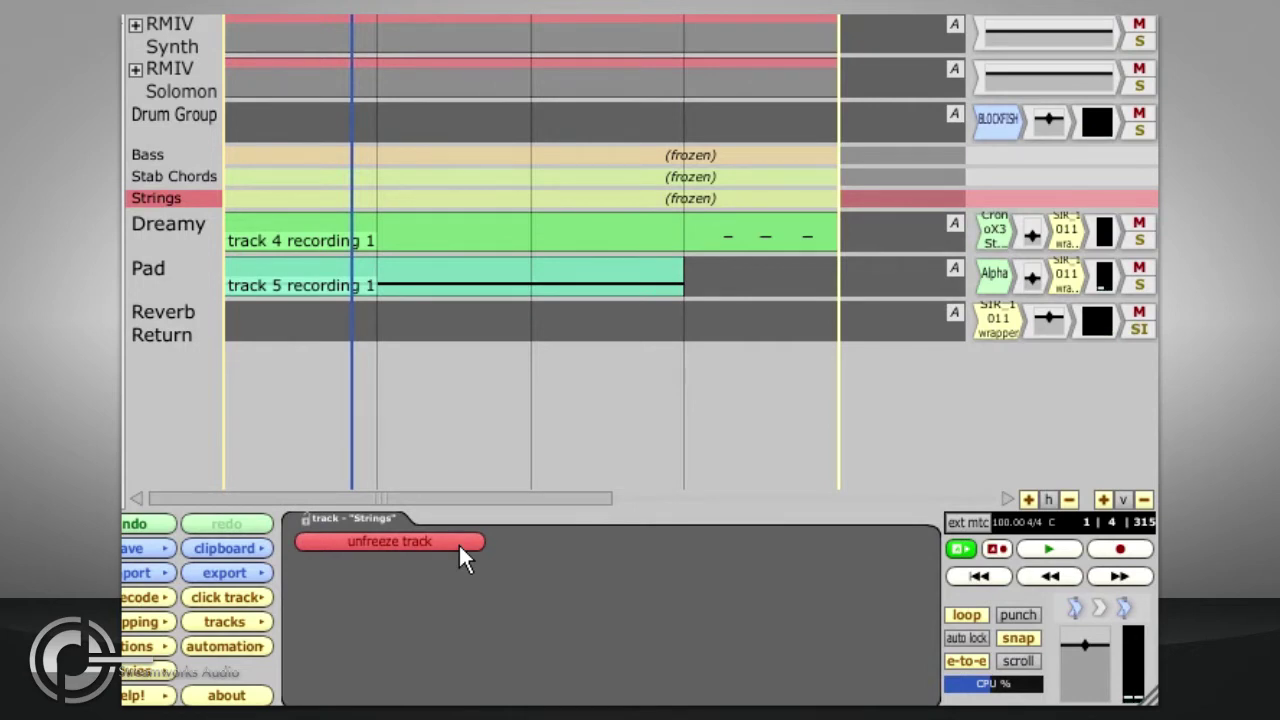
click(458, 542)
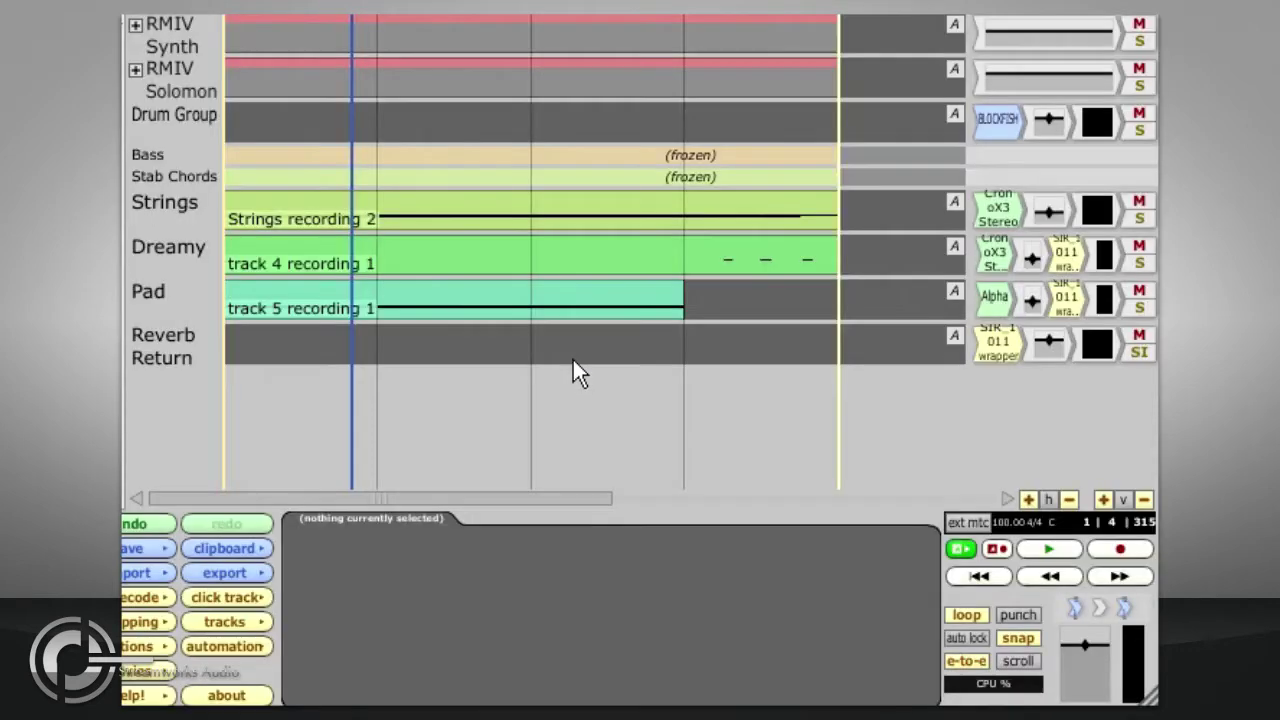
- Return the playhead to the start of the edit, listen to the unfrozen Strings track in the mix, and stop playback
click(572, 361)
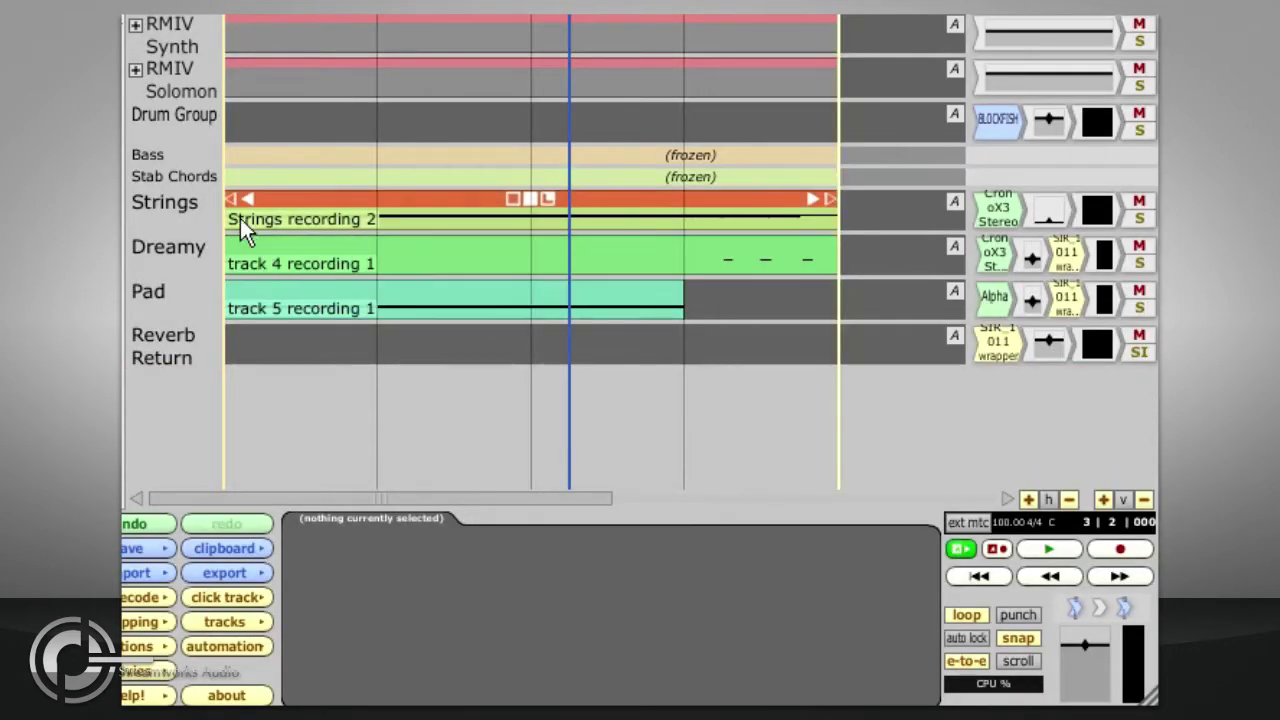
click(230, 345)
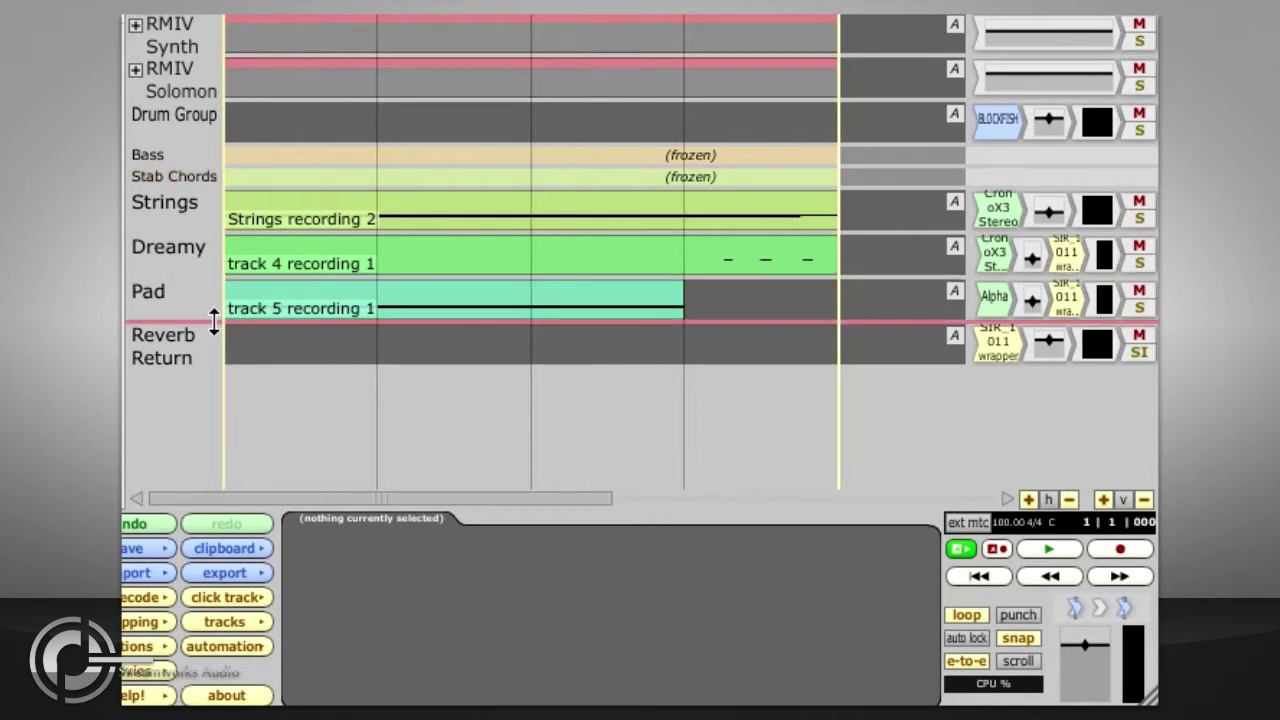
key(space)
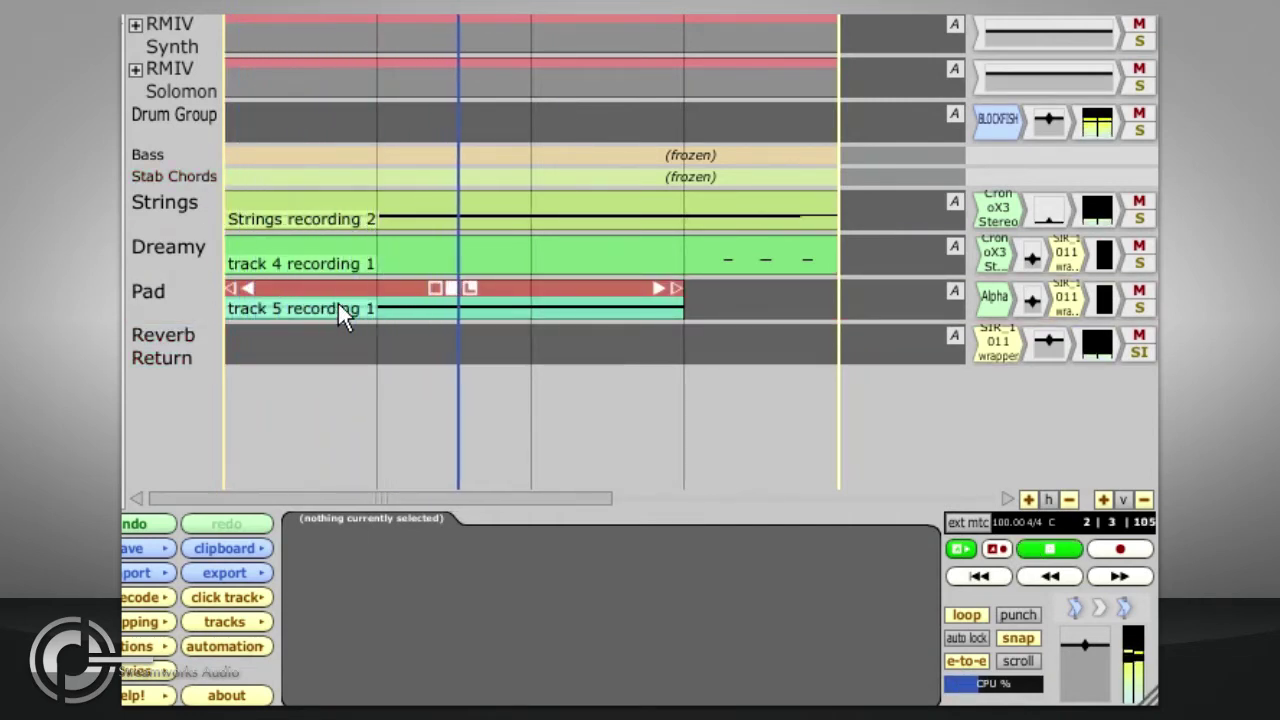
key(space)
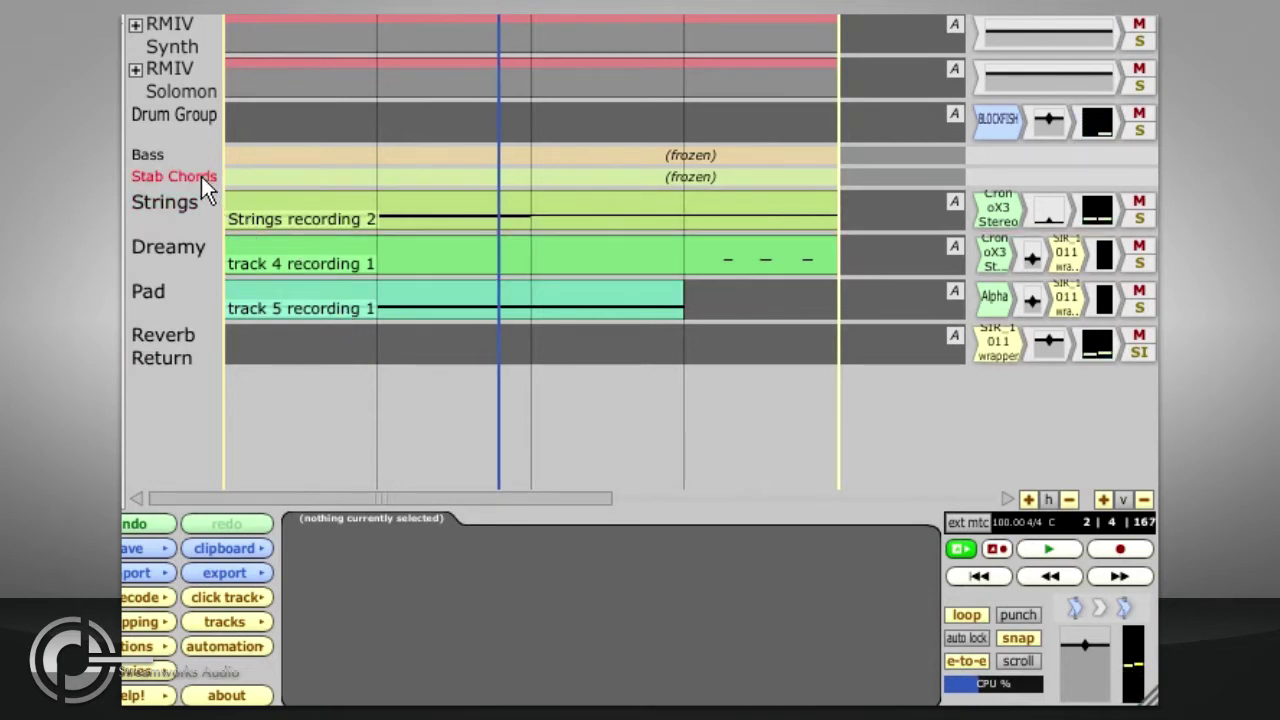
- Unfreeze the Stab Chords track
click(197, 174)
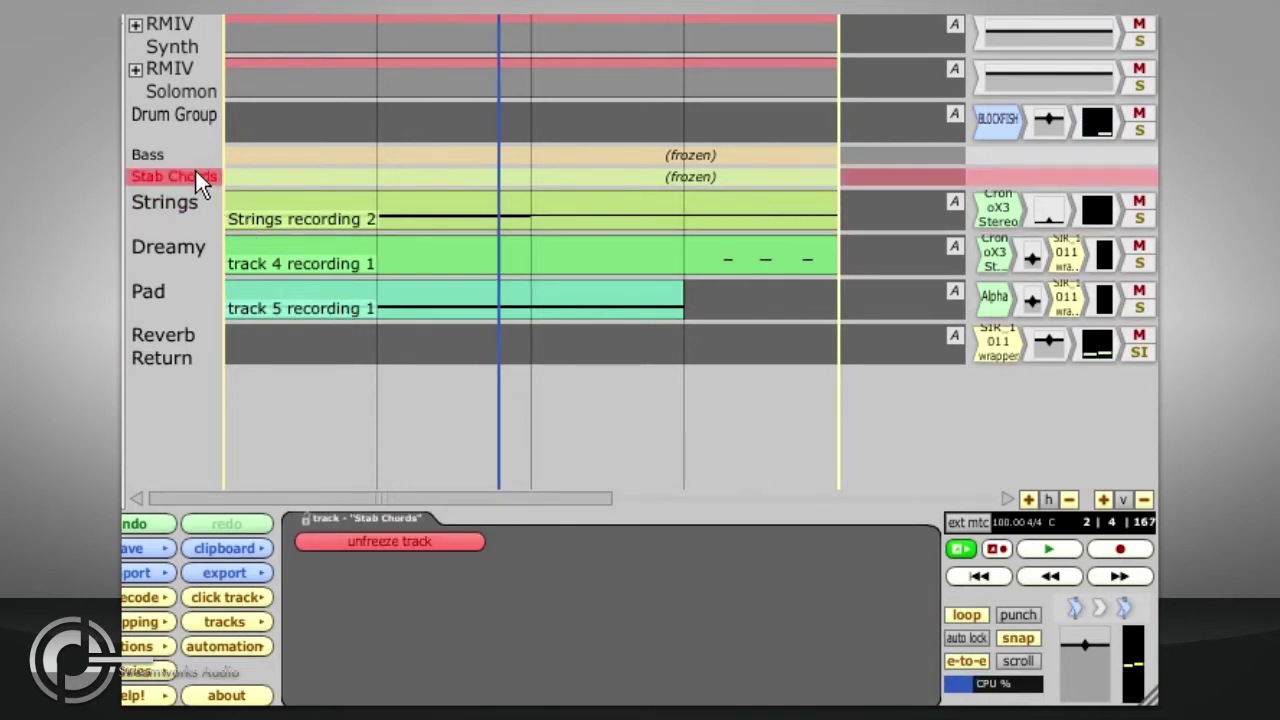
click(352, 541)
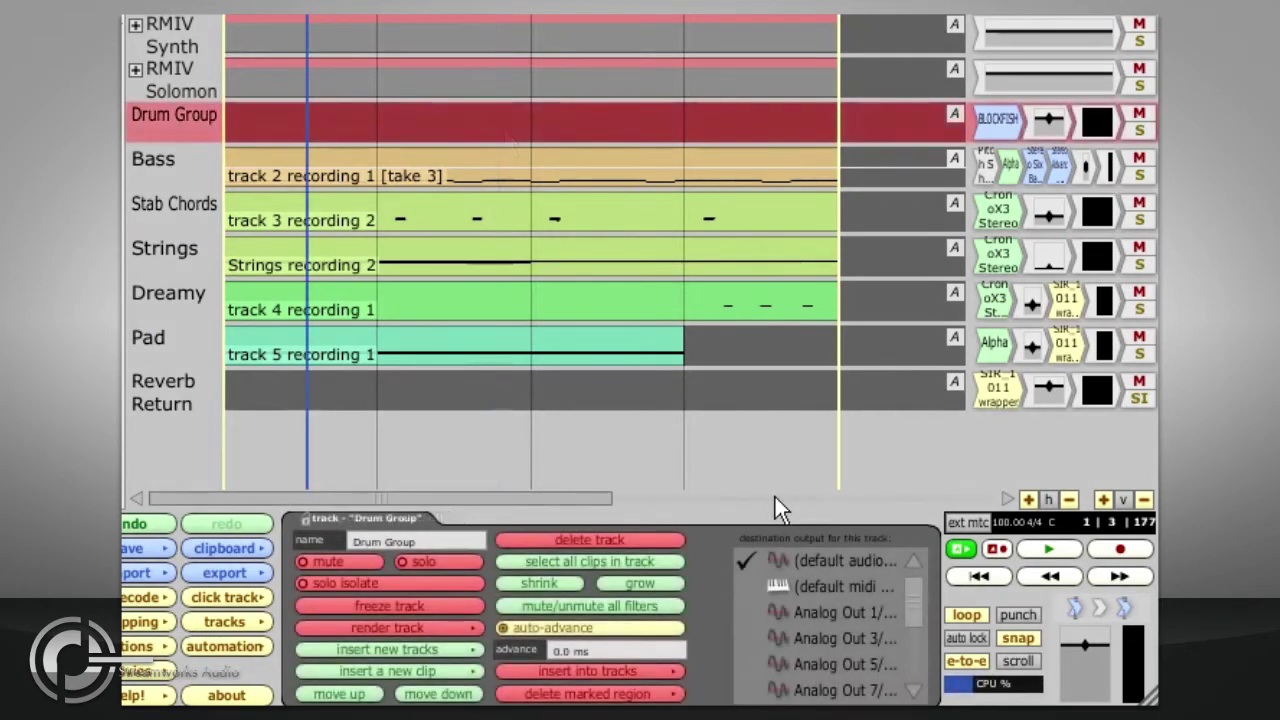
- Expand the RMIV Solomon folder and try to freeze its Solomon MIDI track
click(140, 72)
click(174, 120)
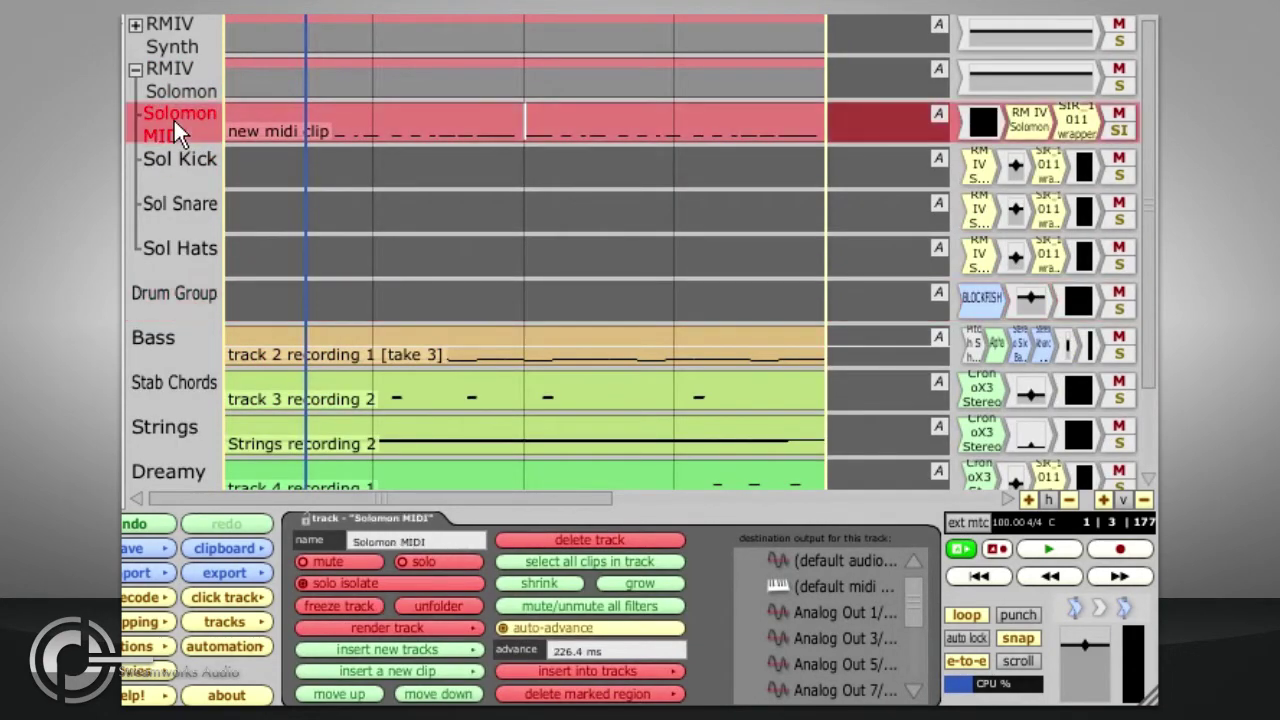
click(322, 606)
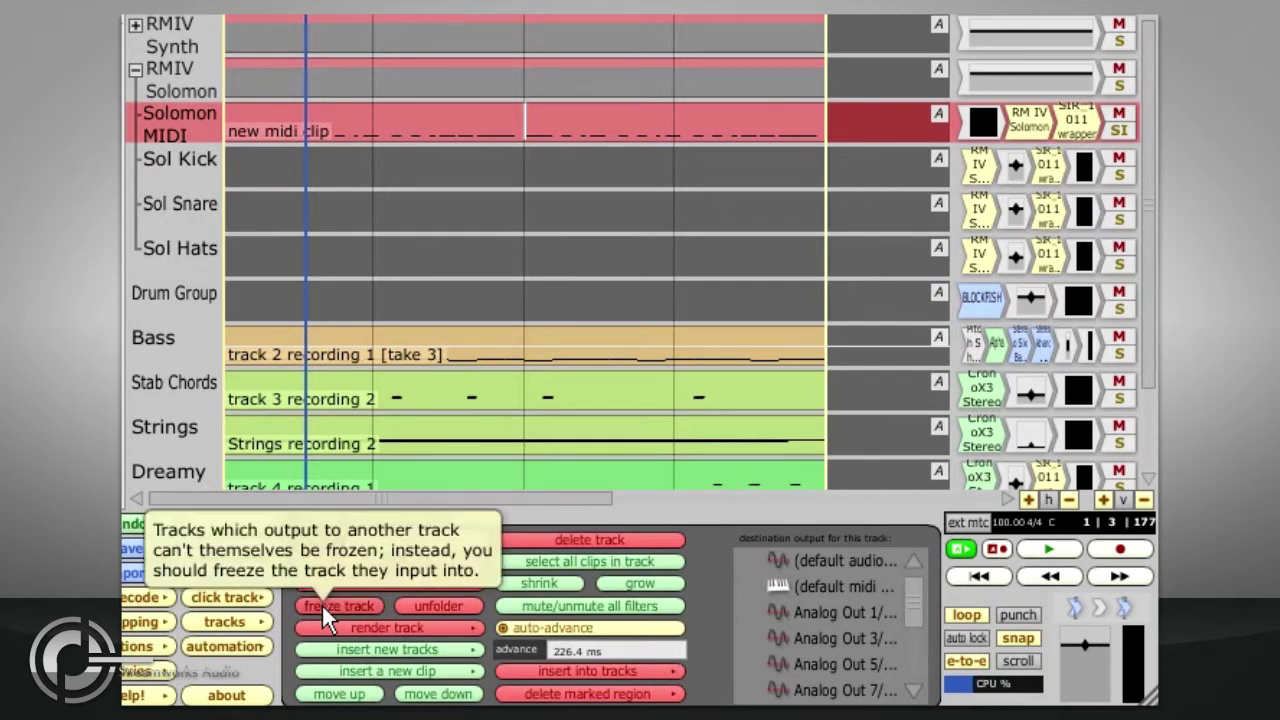
- Freeze the Drum Group track that the Solomon drum tracks feed into
click(179, 300)
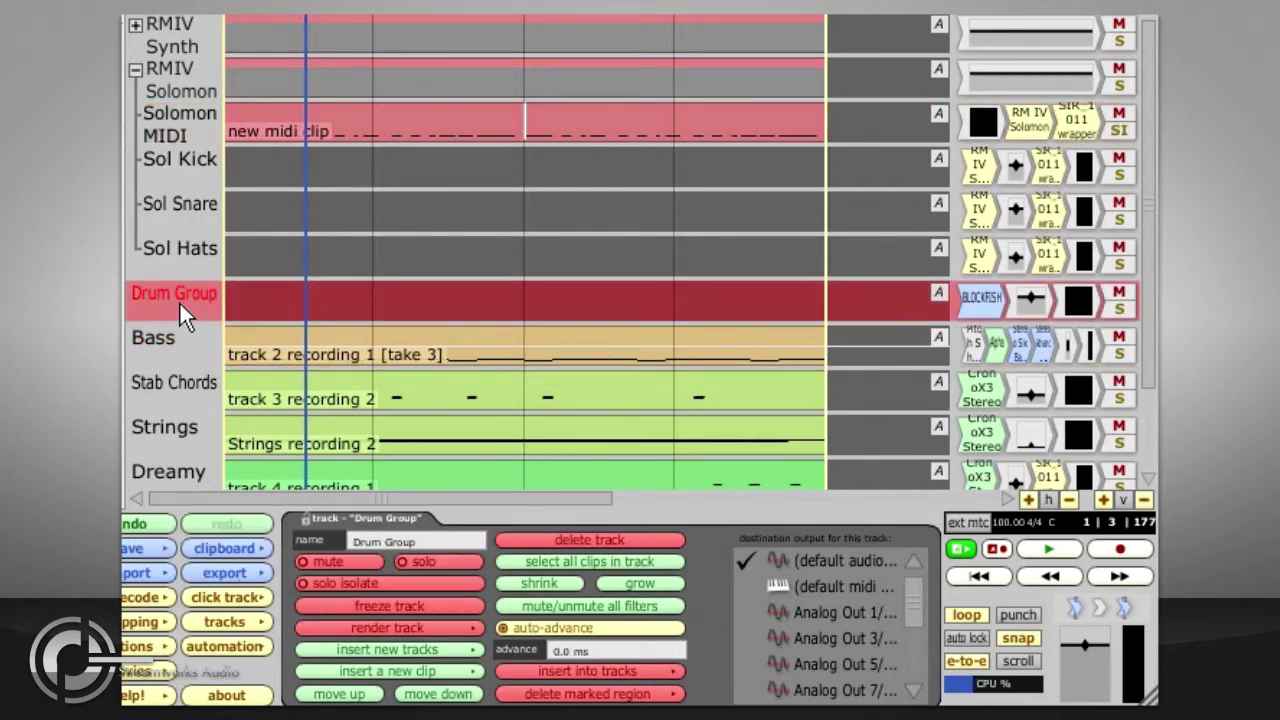
click(337, 604)
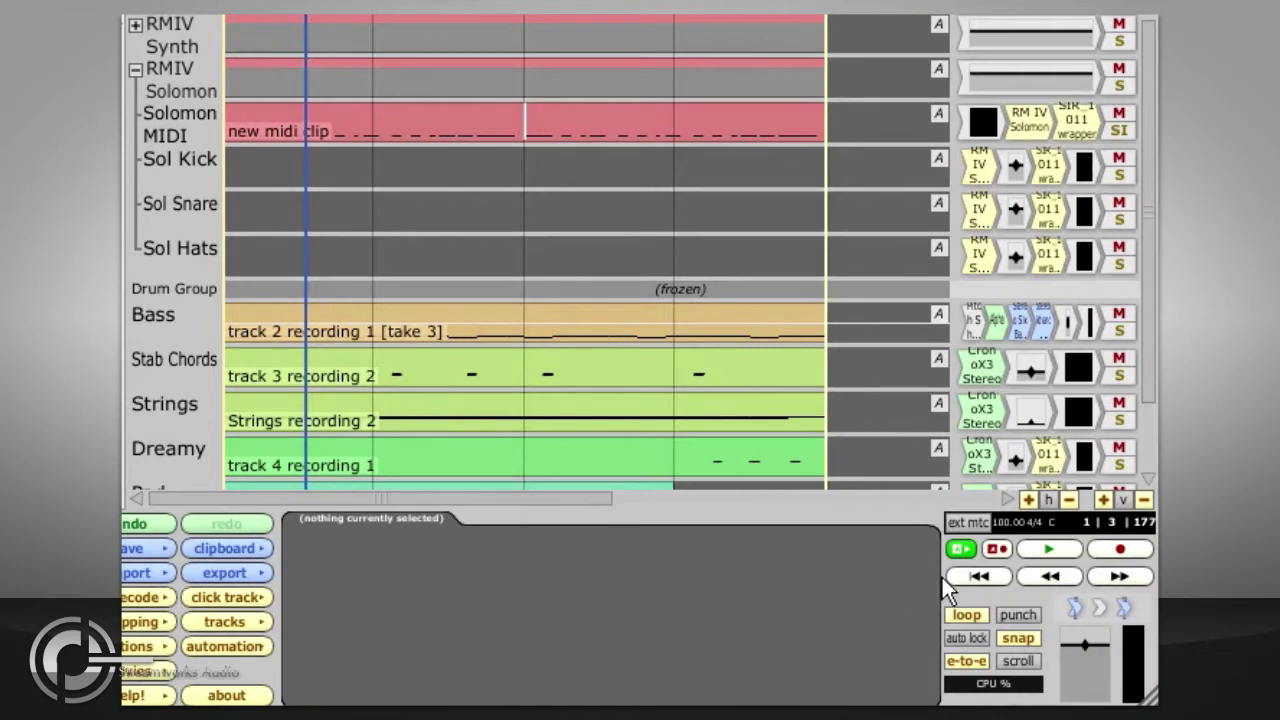
- Play the edit from the start and raise the Sol Kick track's volume during playback
click(976, 576)
click(1052, 550)
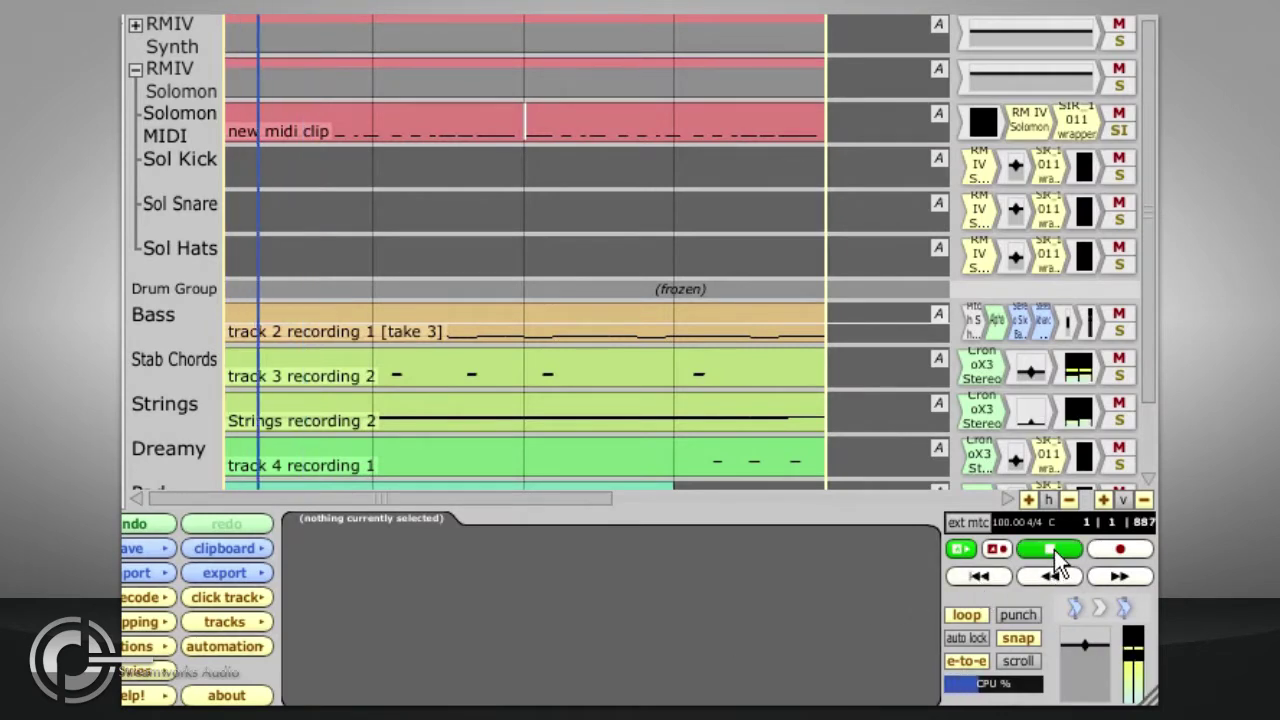
click(1018, 167)
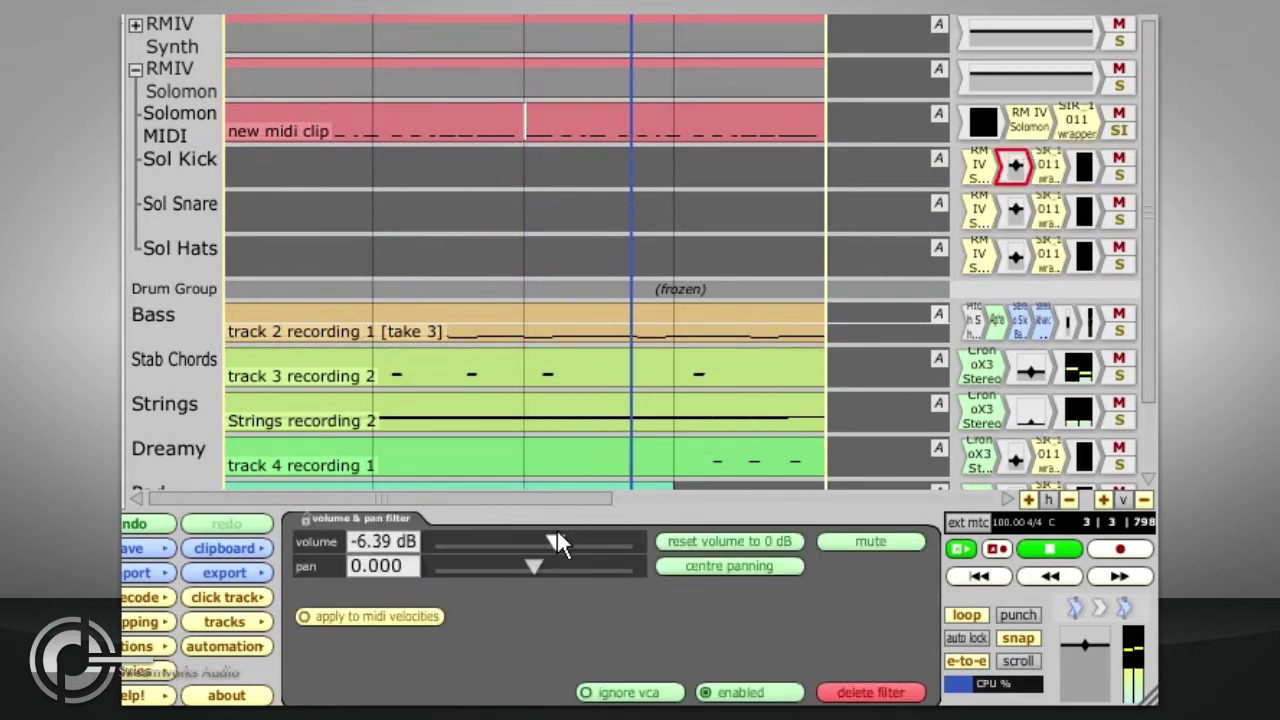
drag(550, 535, 590, 531)
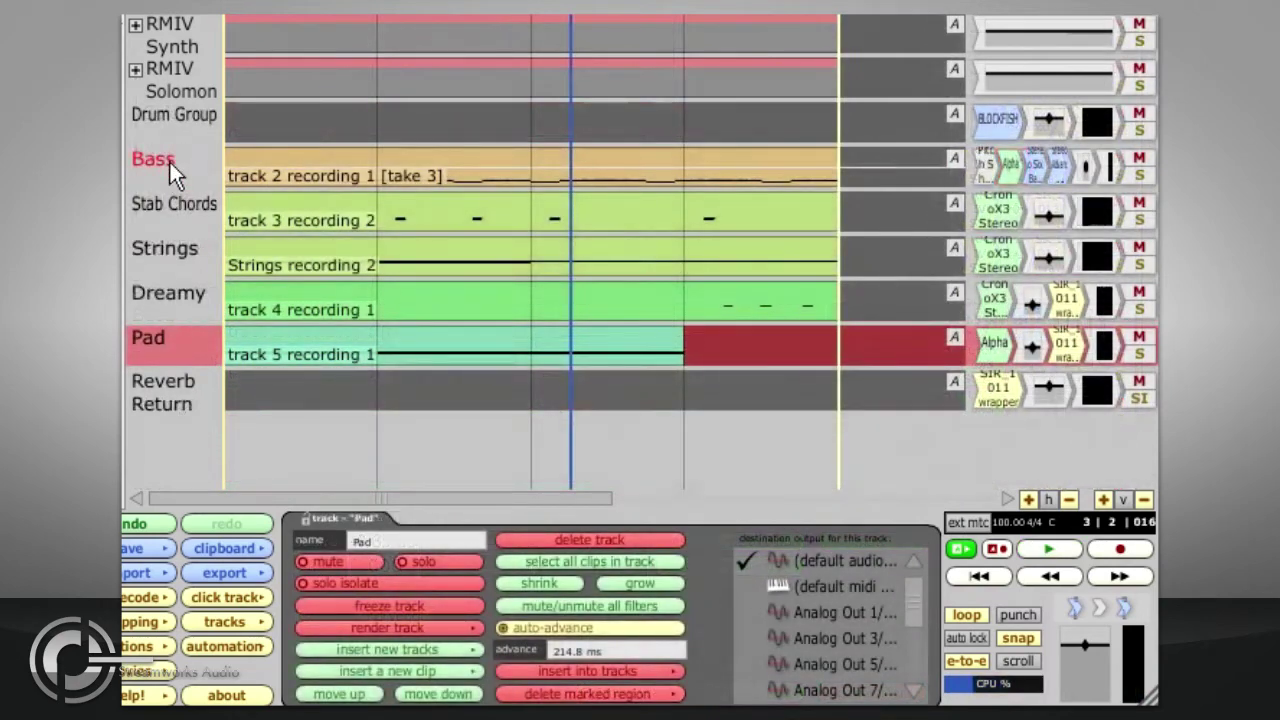
- Create a folder named Synths containing the Bass, Stab Chords, Strings, Dreamy and Pad tracks
click(531, 632)
text(Synths)
key(Return)
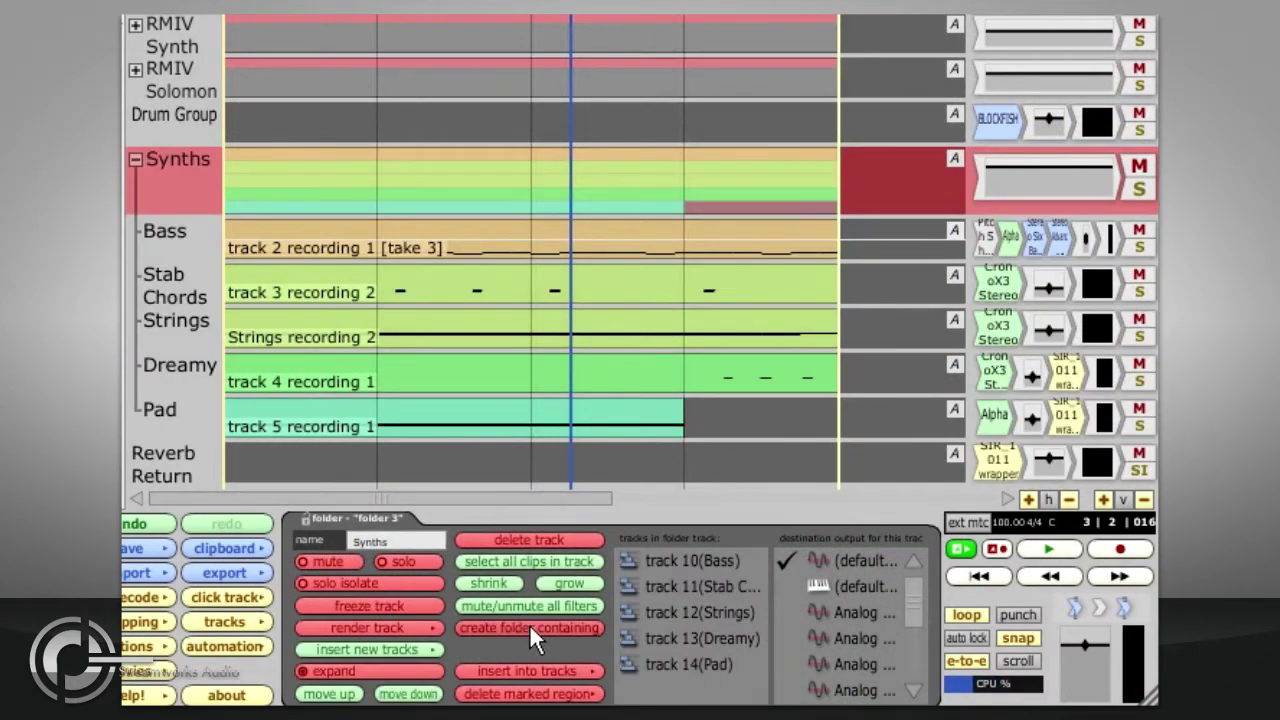
- Freeze the whole Synths folder, and collapse and re-expand it to check its tracks
click(370, 606)
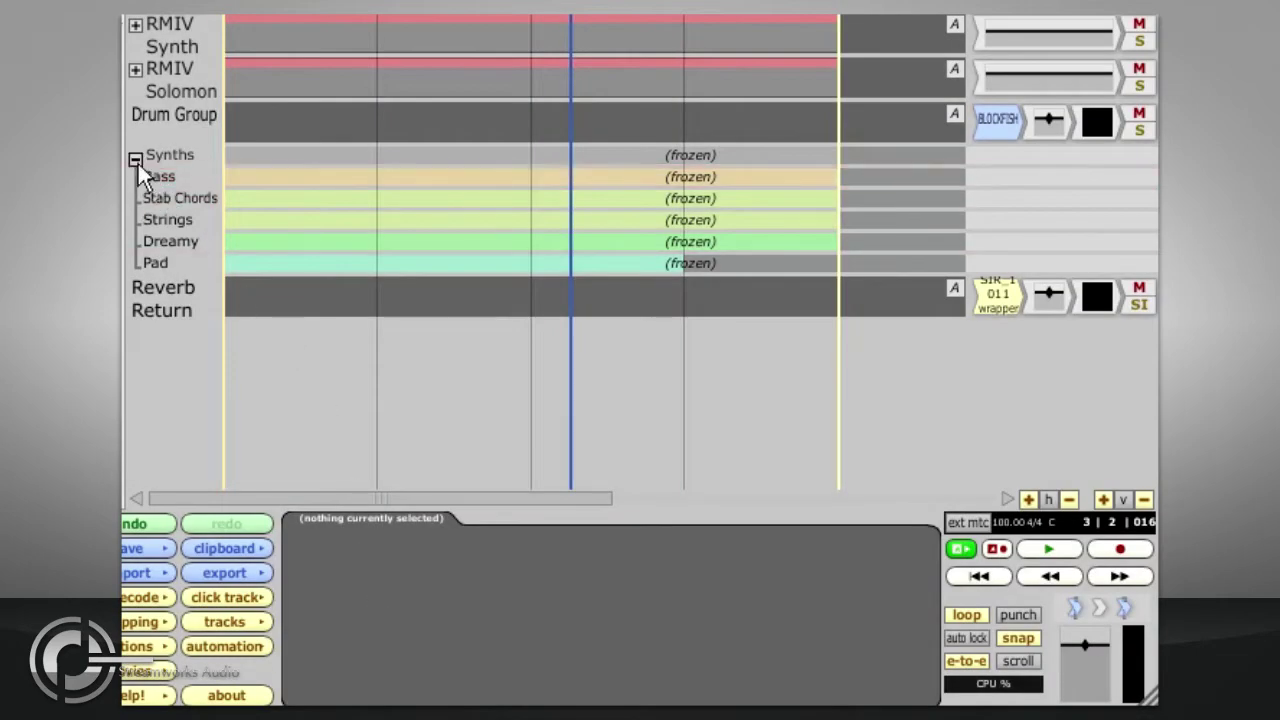
click(135, 160)
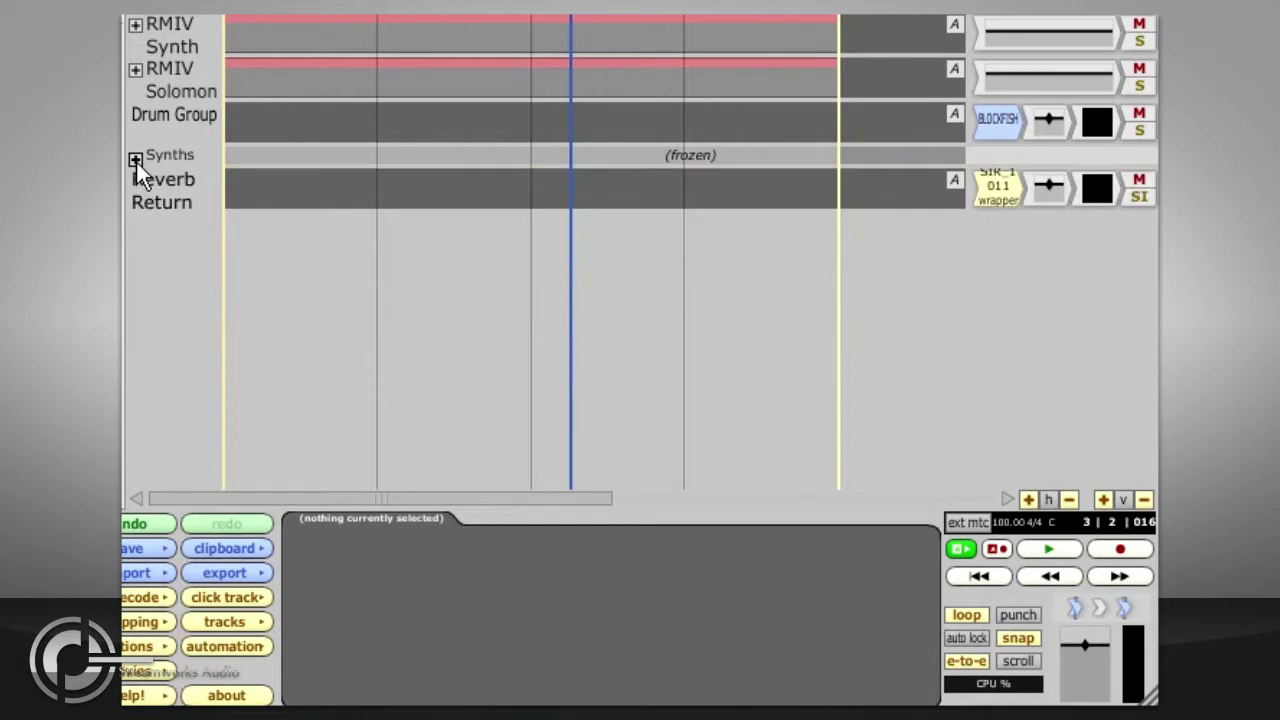
click(135, 160)
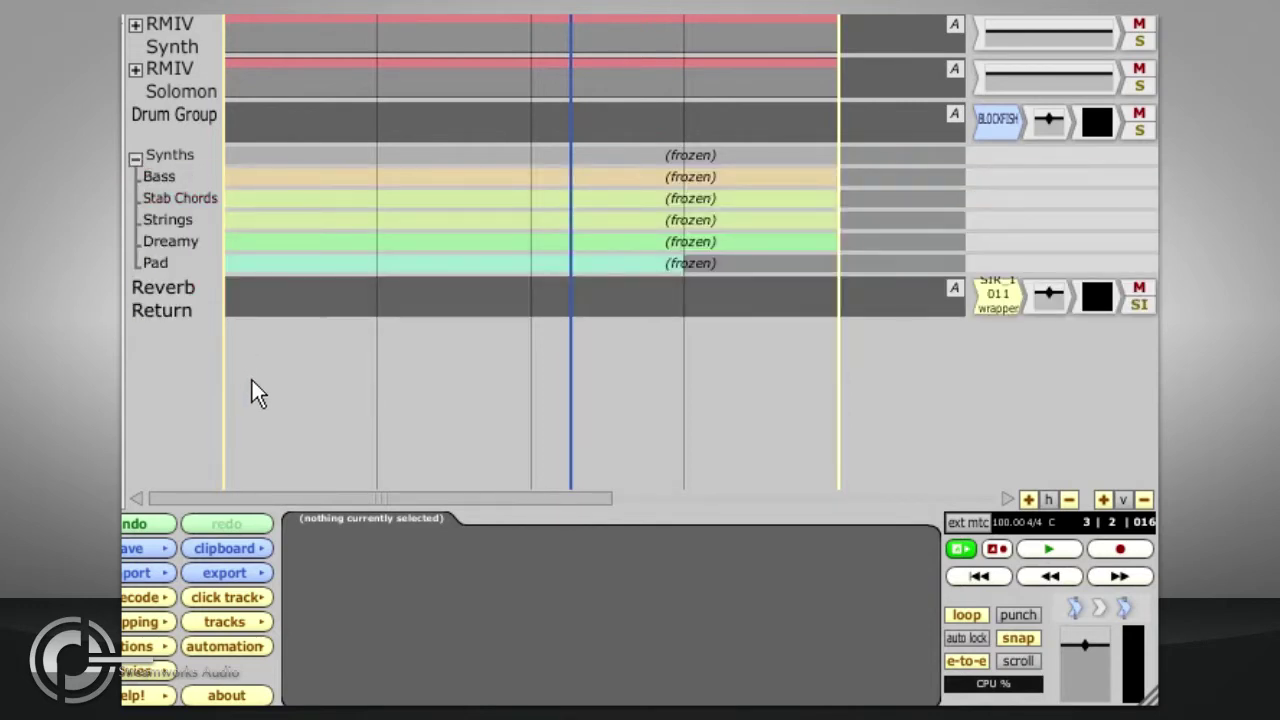
- Return the playhead to the start, freeze all tracks in the edit at once, and start playback
key(Home)
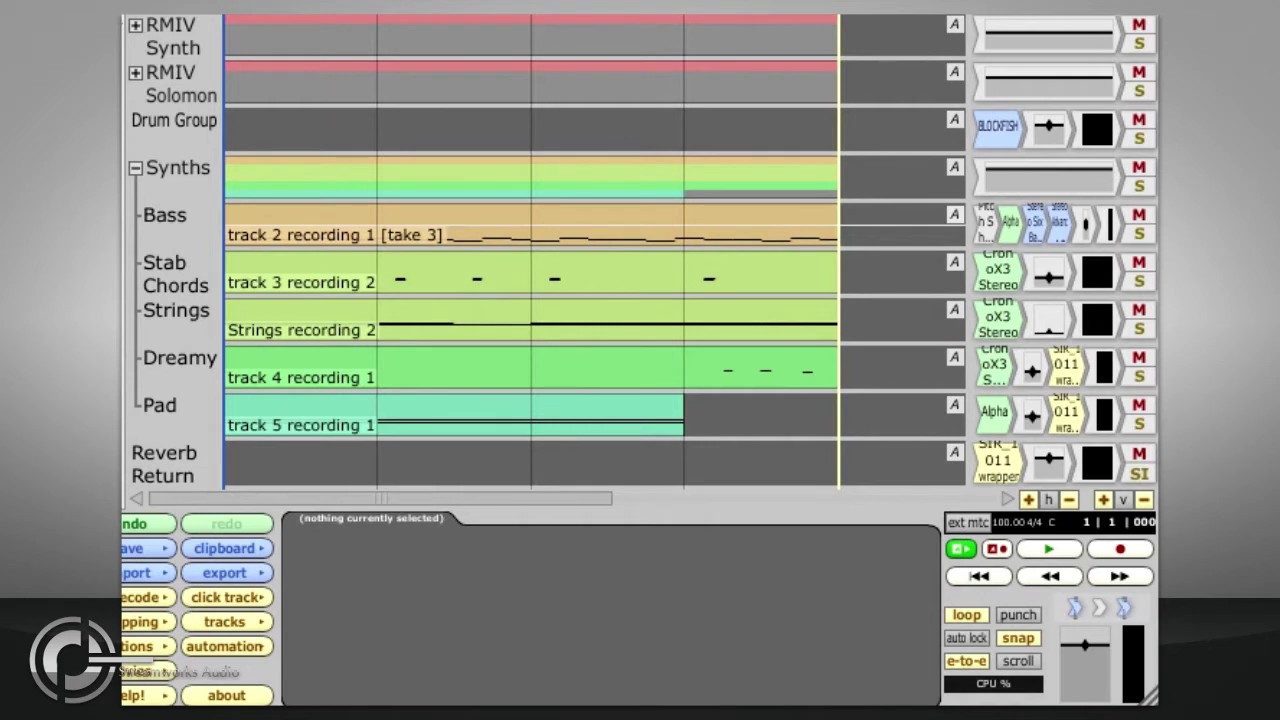
click(180, 476)
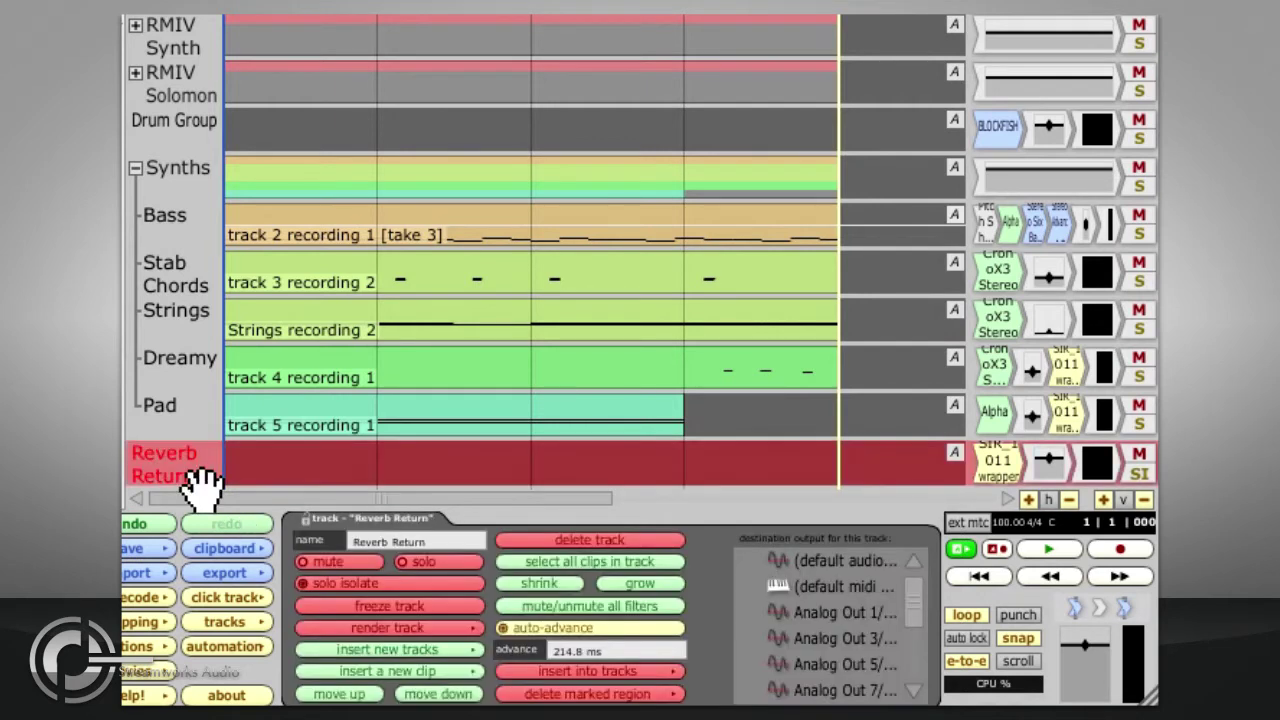
key(ctrl+t)
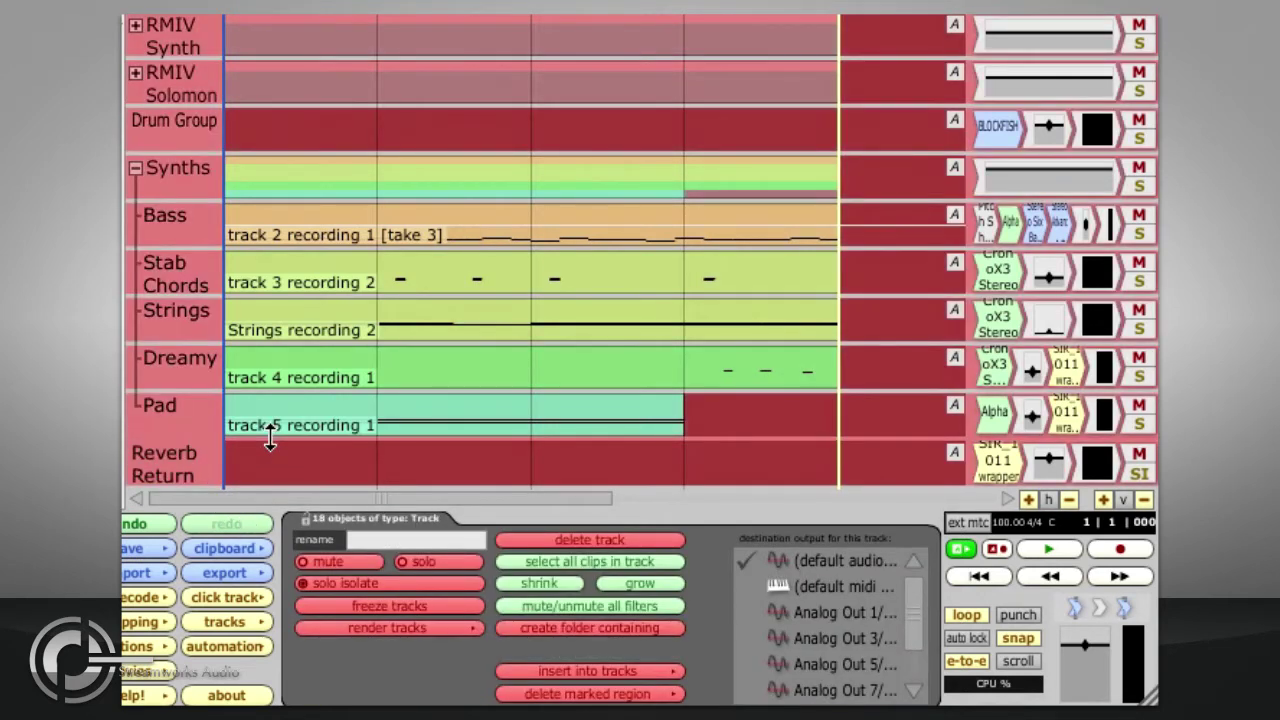
click(336, 602)
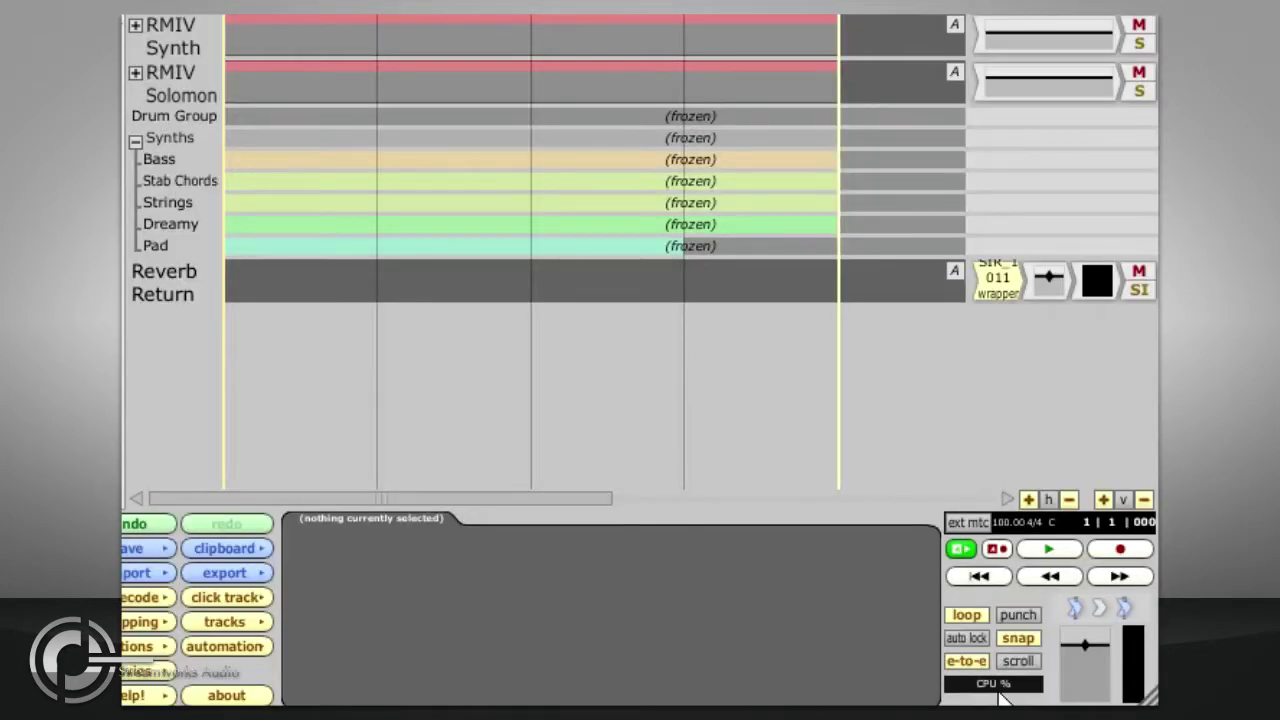
click(1047, 550)
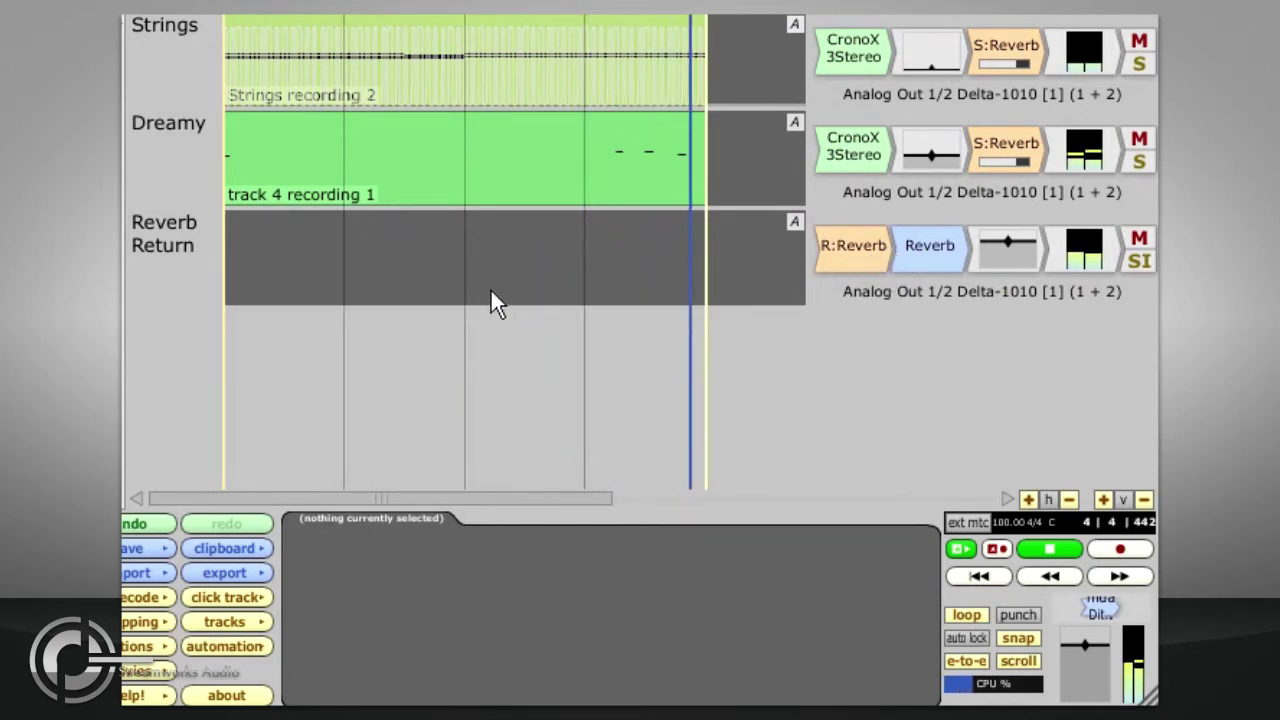
- Stop playback and freeze the Strings track that sends to the reverb
key(space)
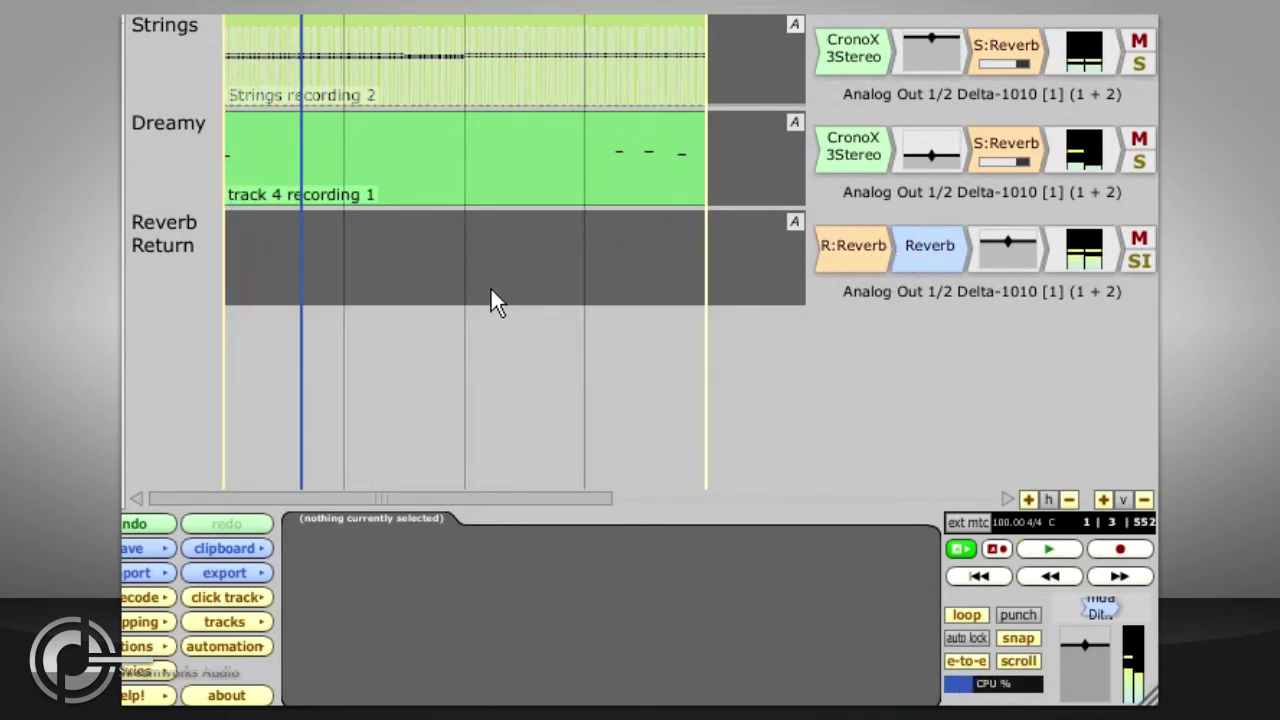
click(164, 50)
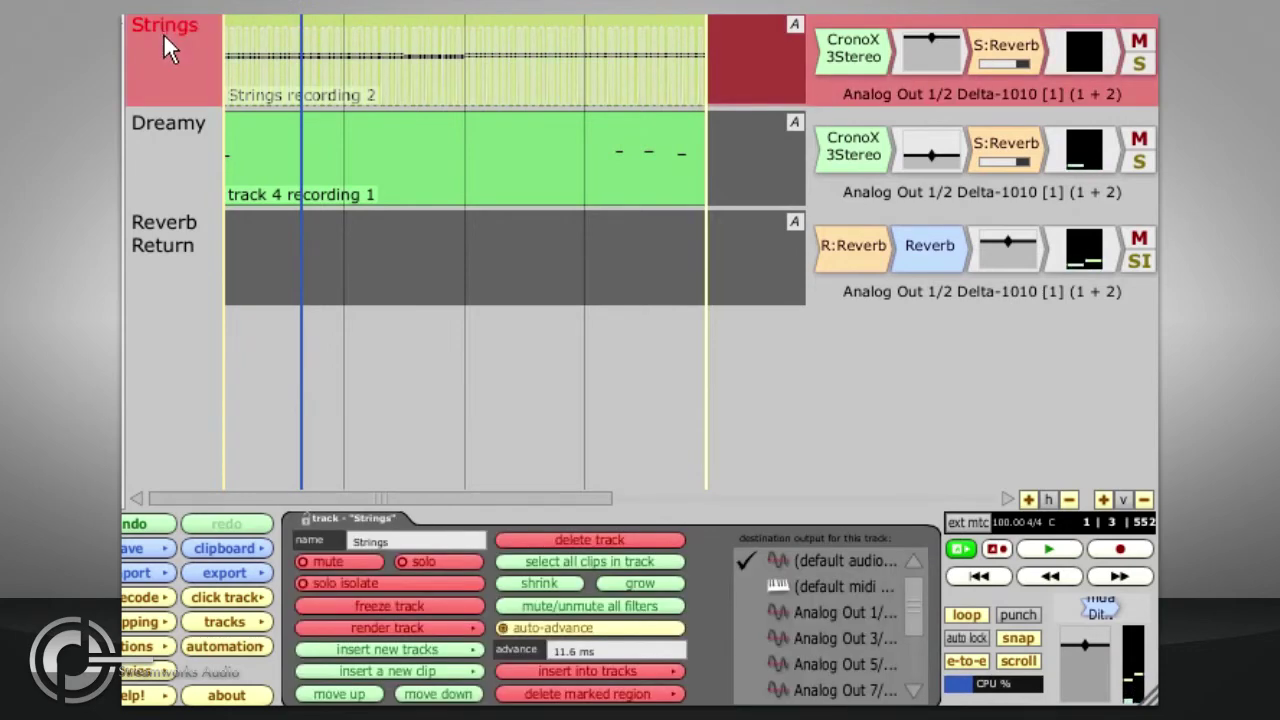
click(389, 605)
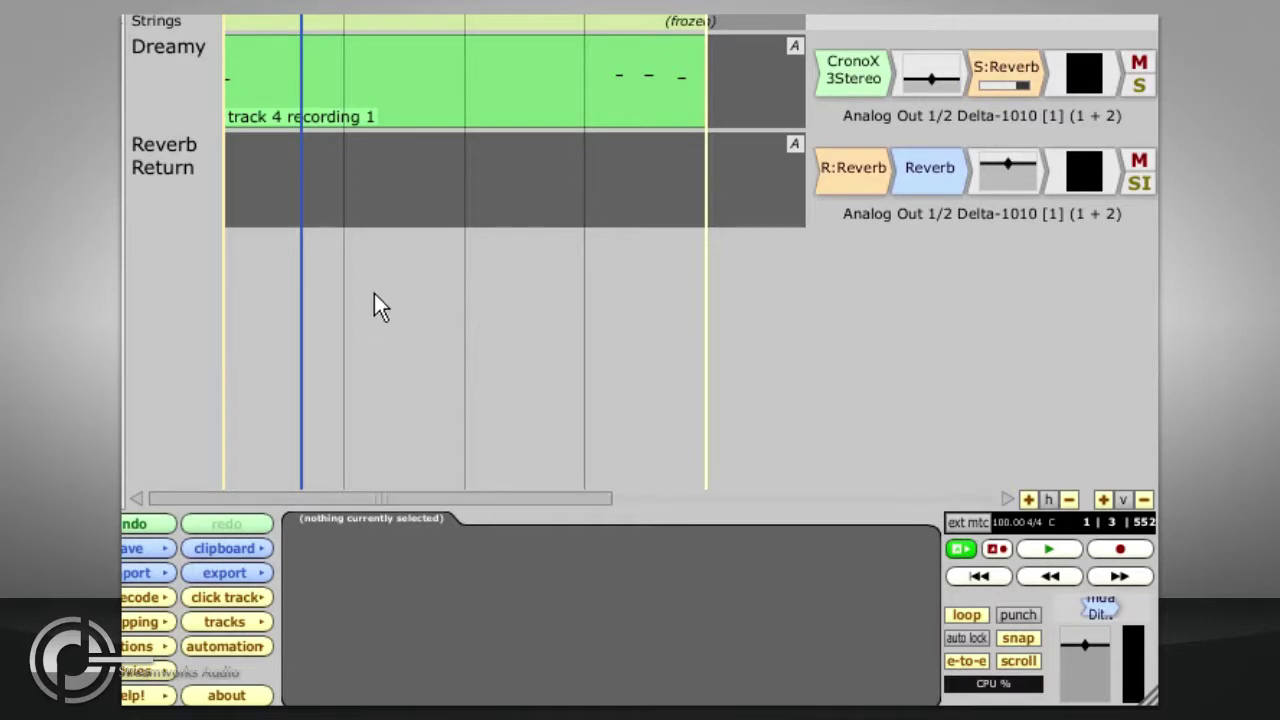
- Play the edit with the Strings track frozen and the Reverb Return still live, and stop playback
mouse_move(567, 82)
key(space)
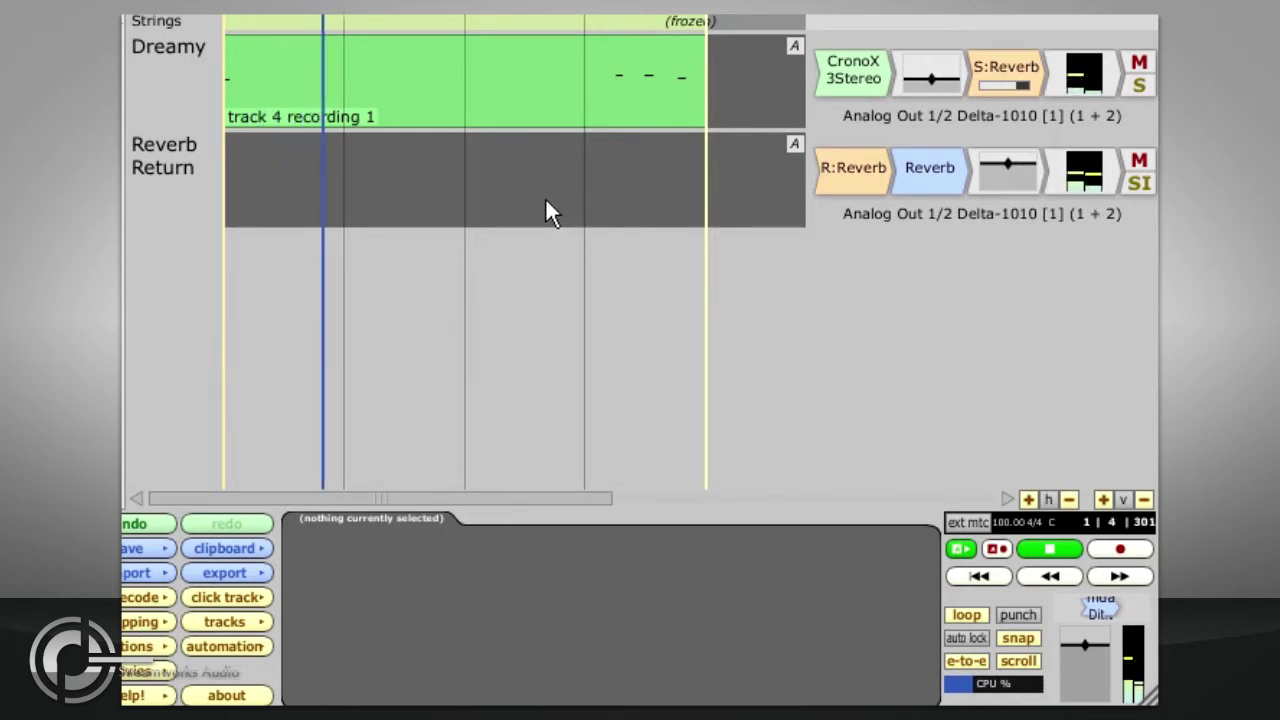
key(space)
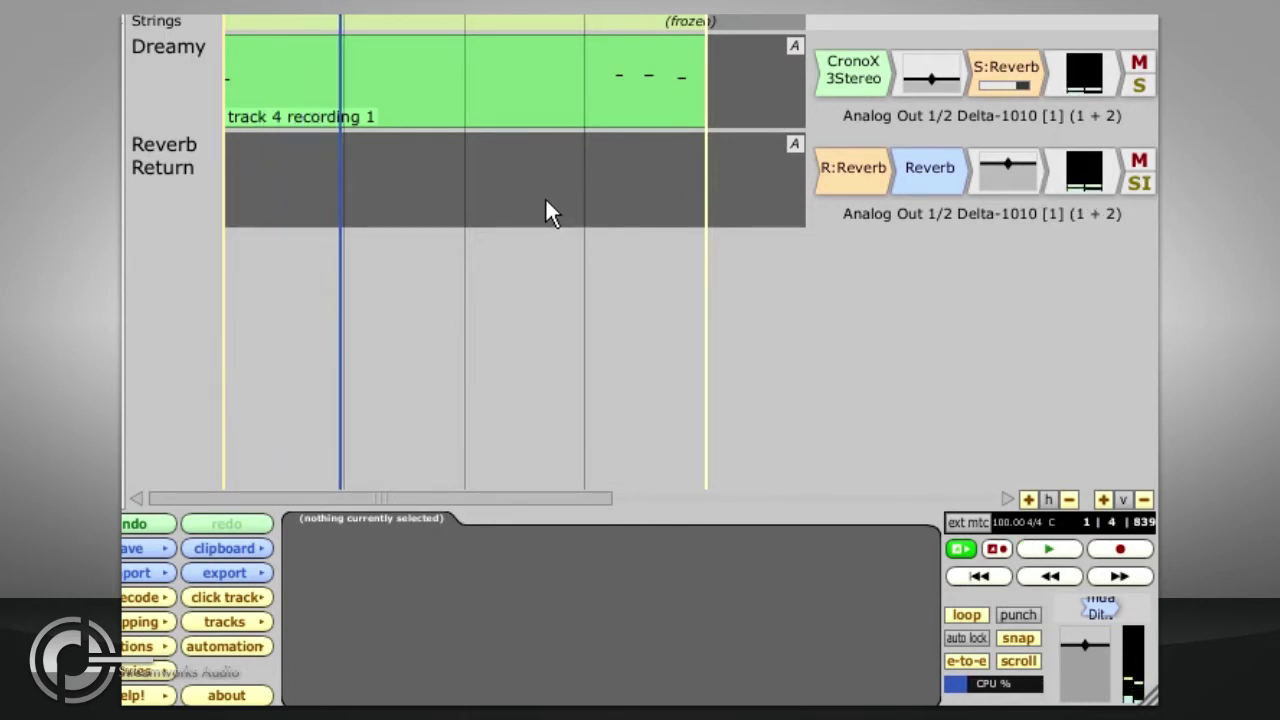
- Unfreeze the Strings track, and freeze it together with the Reverb Return track
click(193, 21)
click(420, 541)
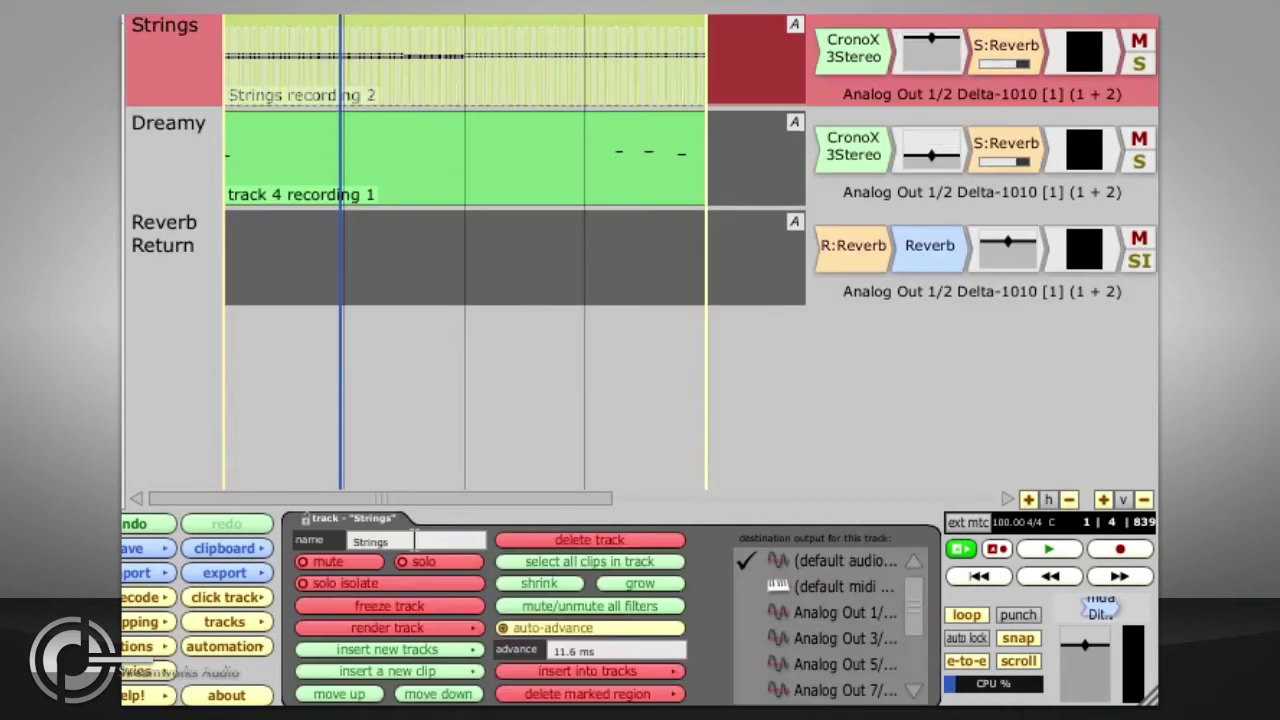
ctrl+click(174, 265)
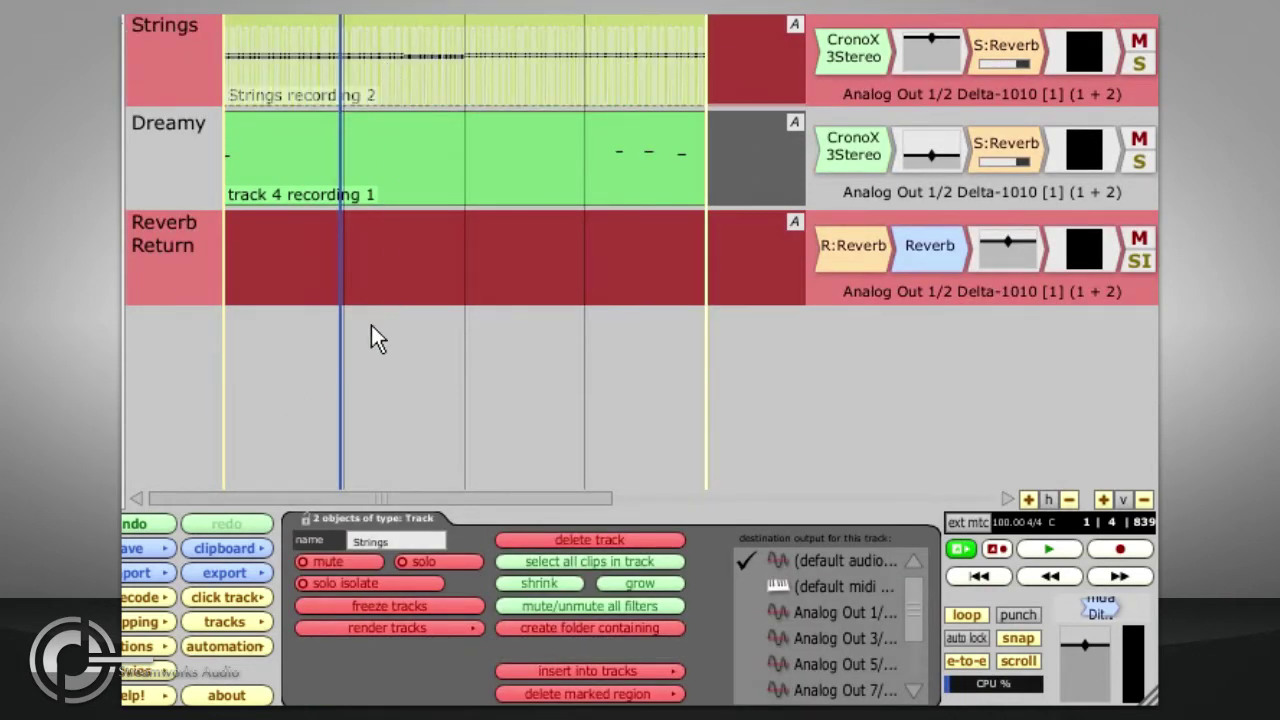
click(345, 603)
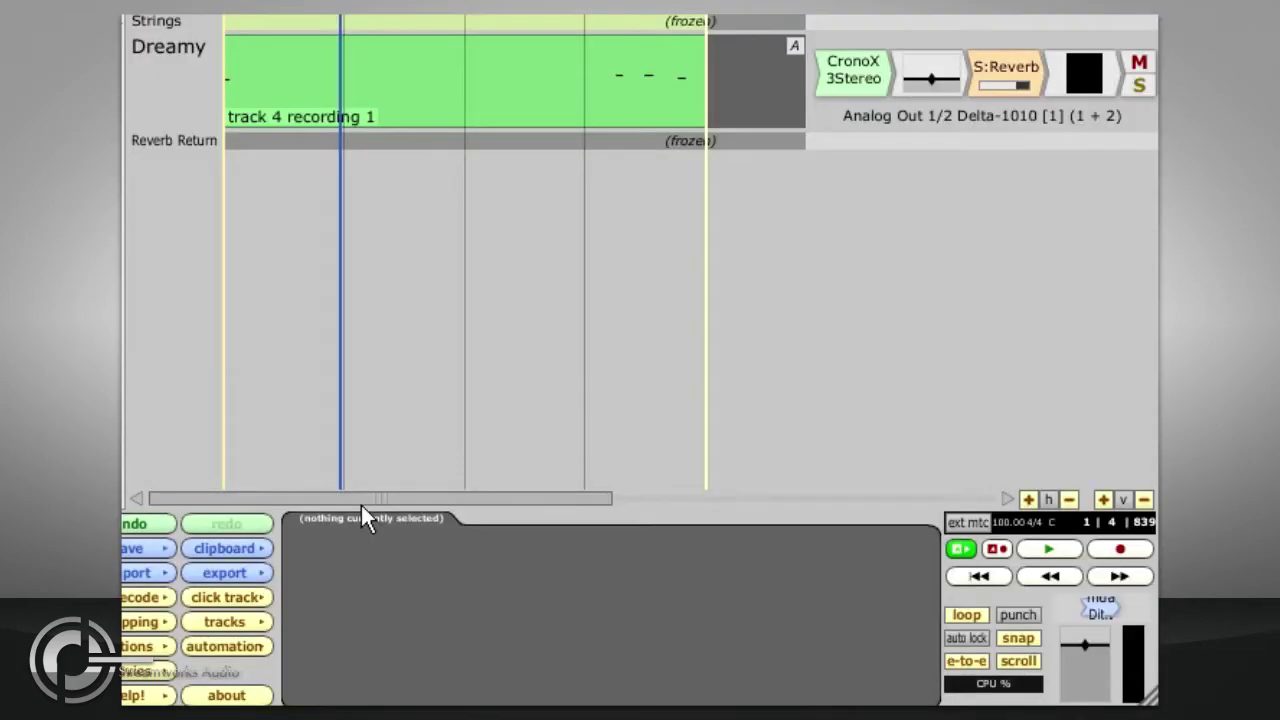
- Play the edit from the start to check the Dreamy track's output with the Reverb Return frozen, and stop playback
drag(334, 204, 206, 188)
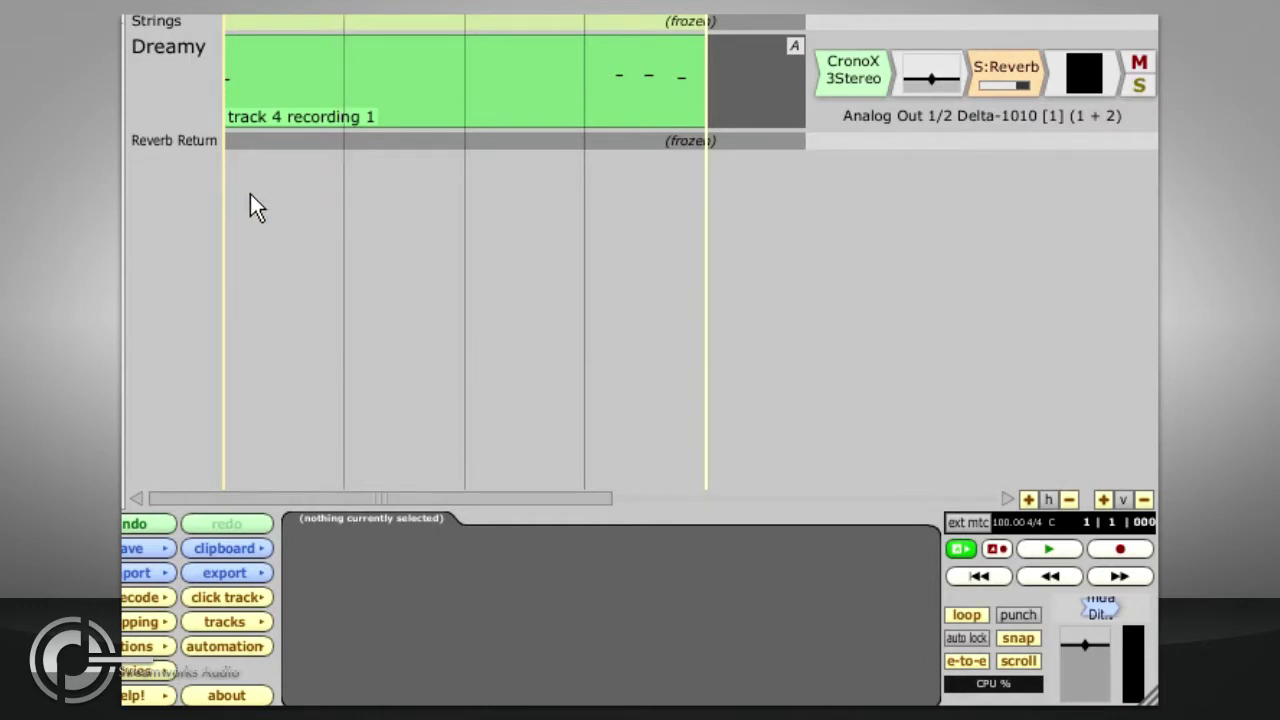
key(space)
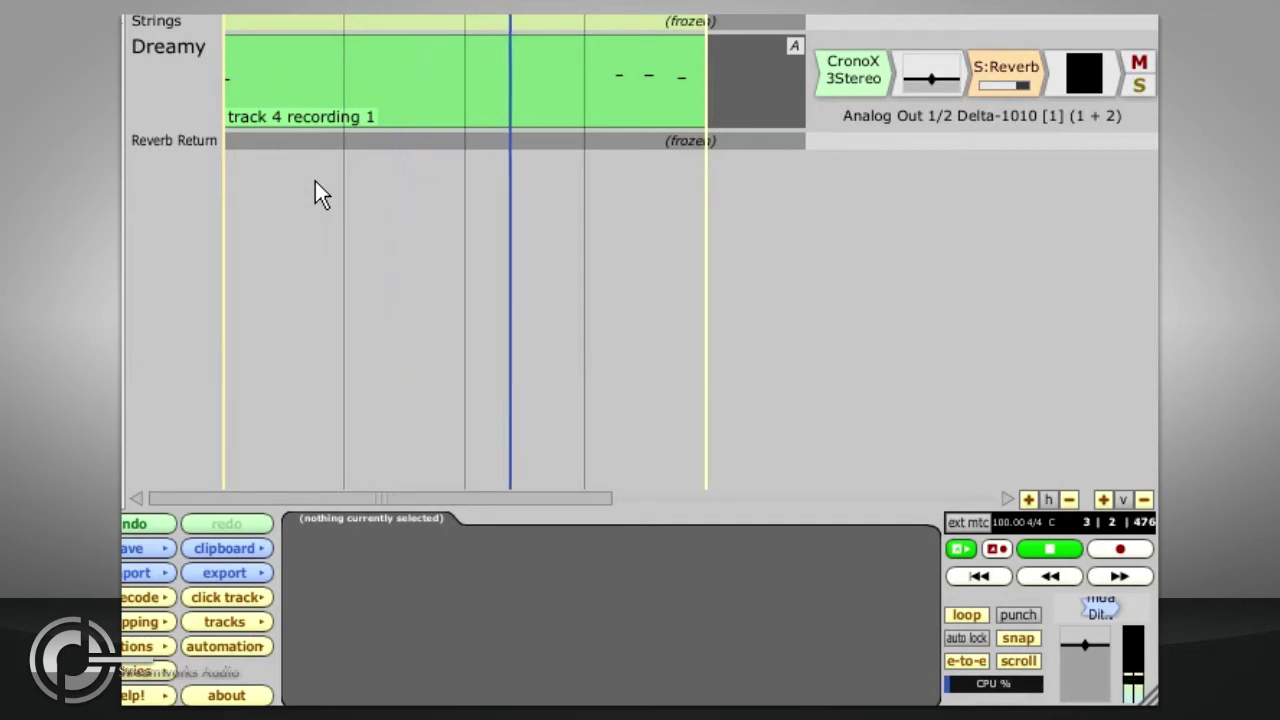
mouse_move(672, 68)
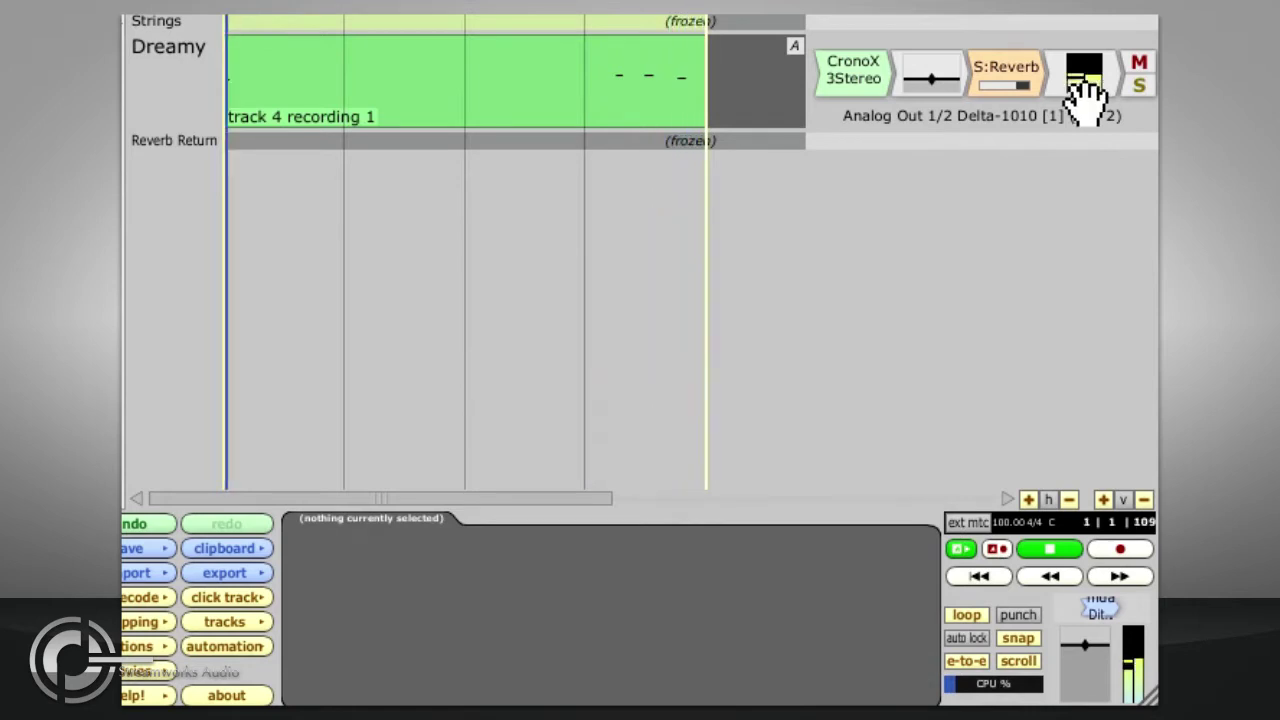
mouse_move(642, 113)
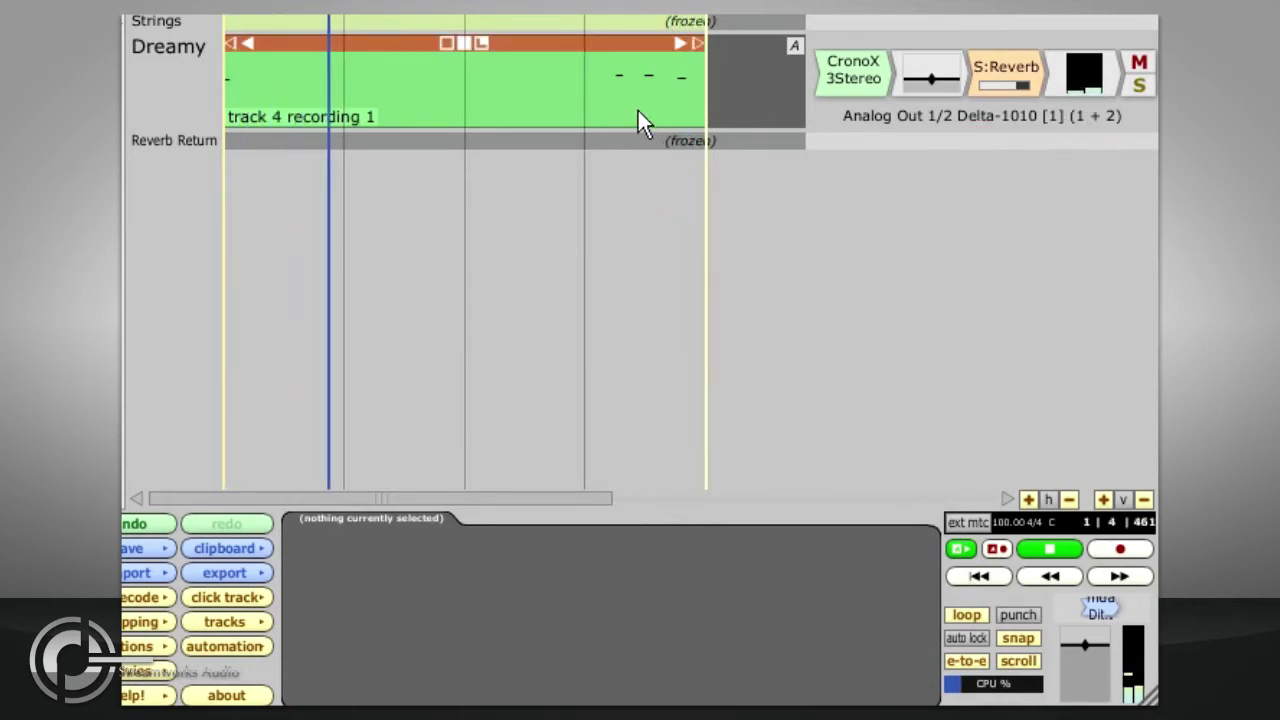
key(space)
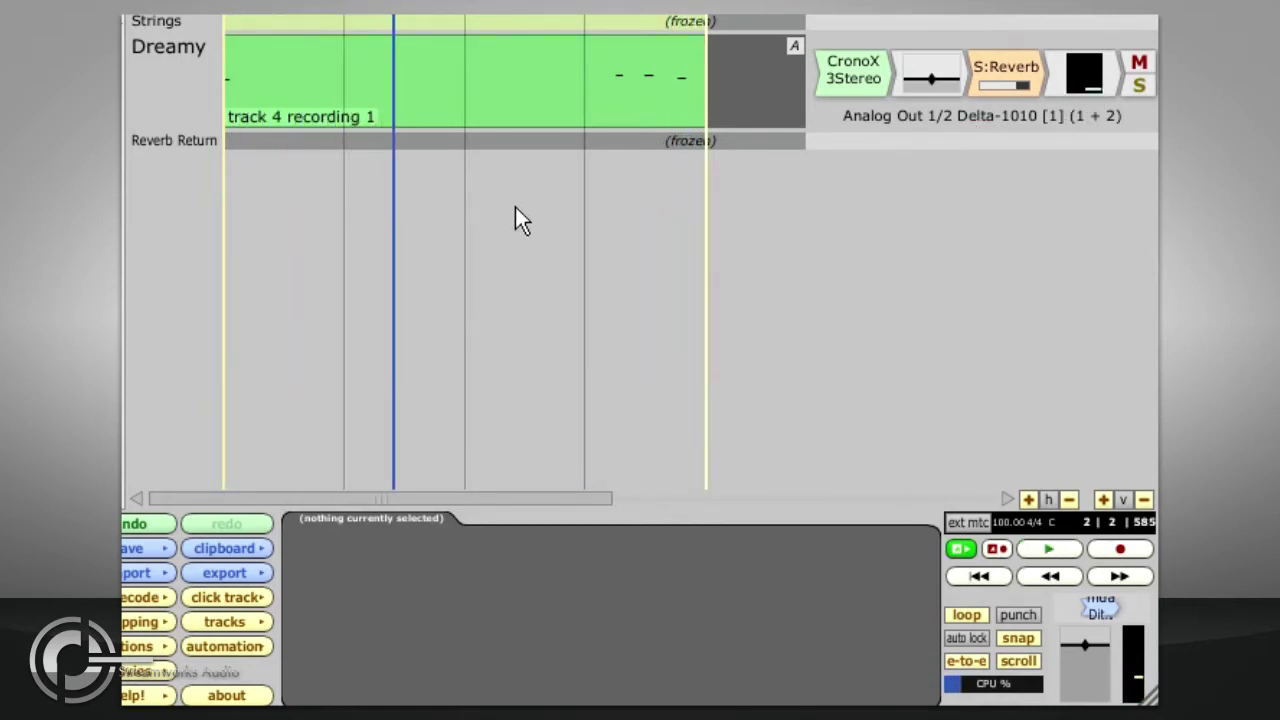
- Unfreeze the Reverb Return and Strings tracks together
click(162, 140)
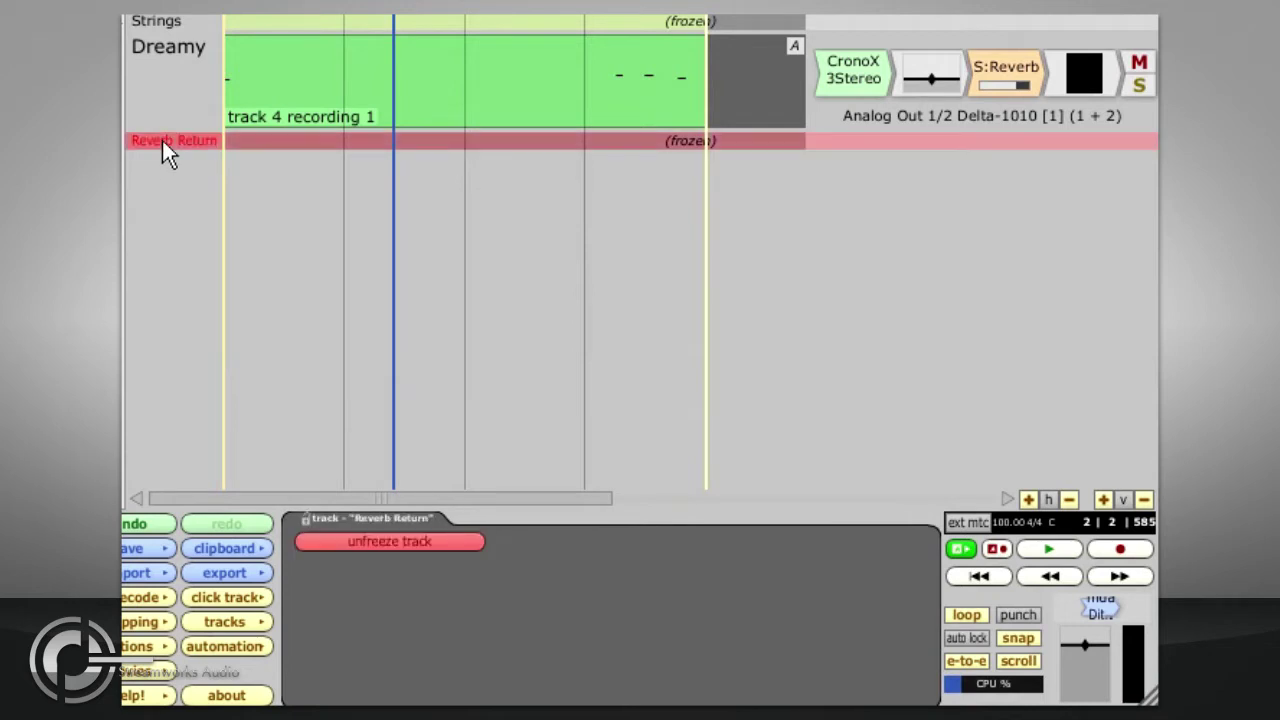
ctrl+click(174, 24)
click(355, 538)
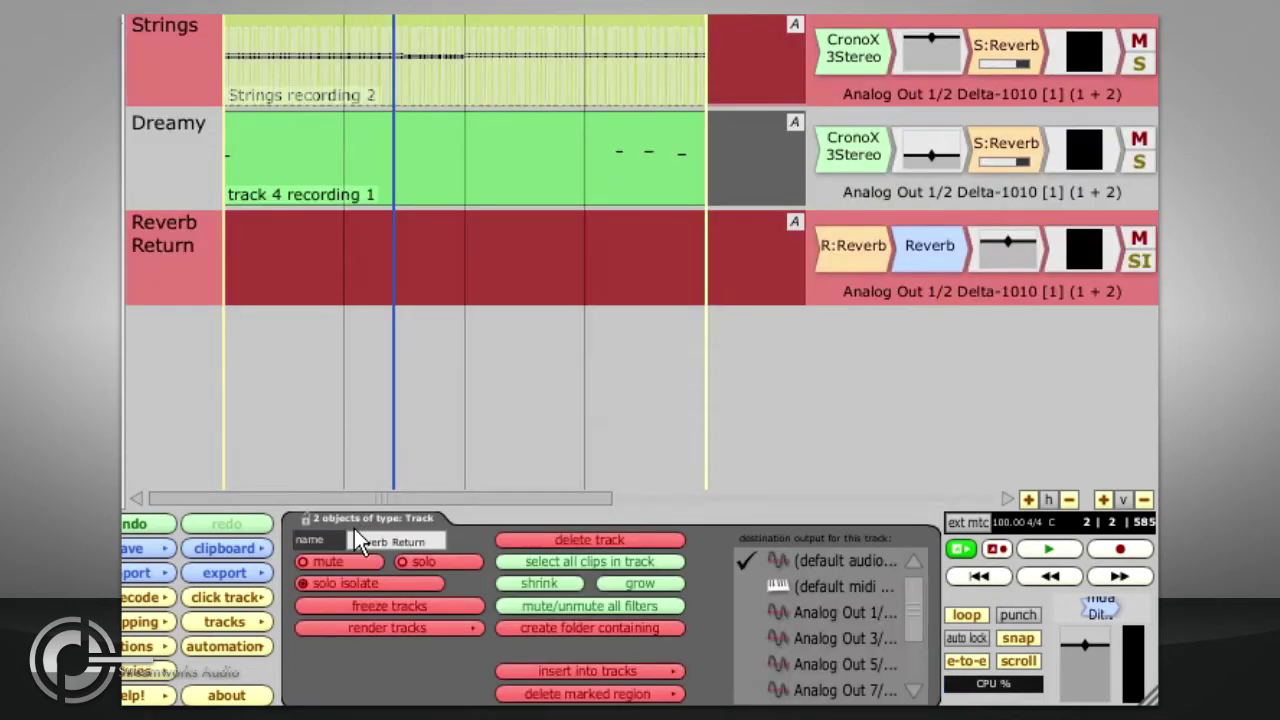
- Duplicate the Reverb Return track, and freeze the copy together with the Strings track
click(174, 263)
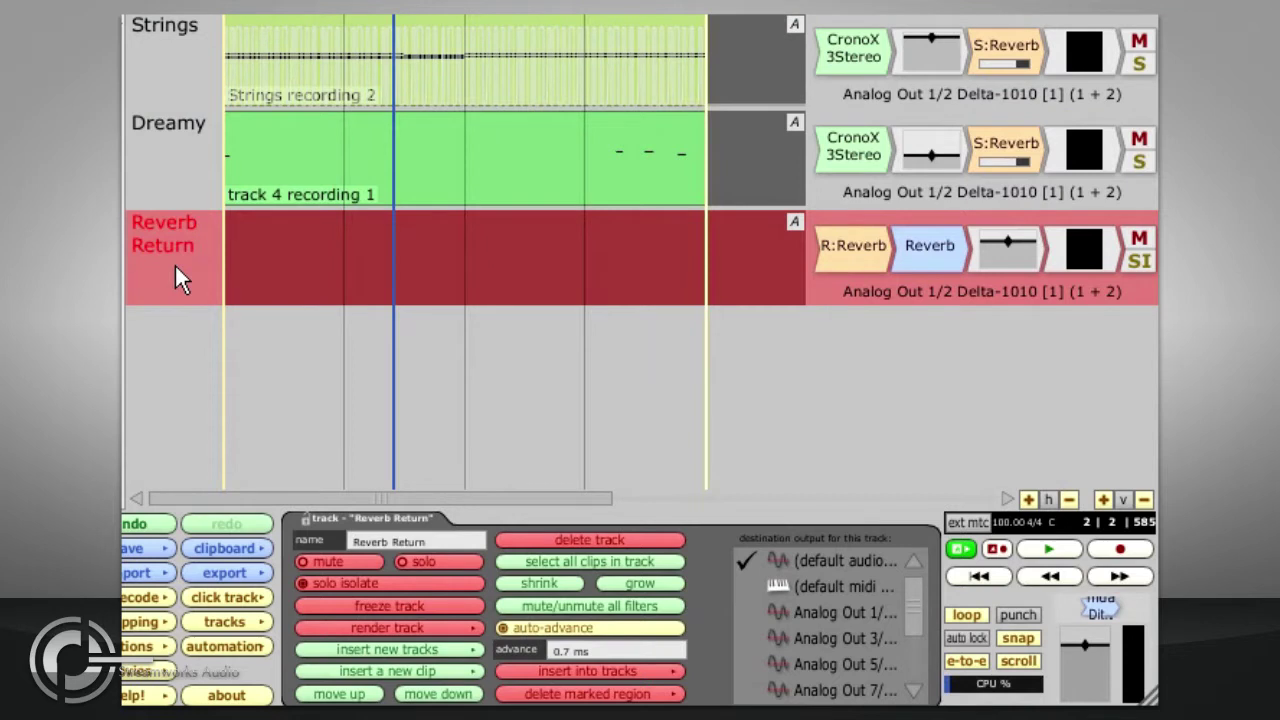
key(ctrl+c)
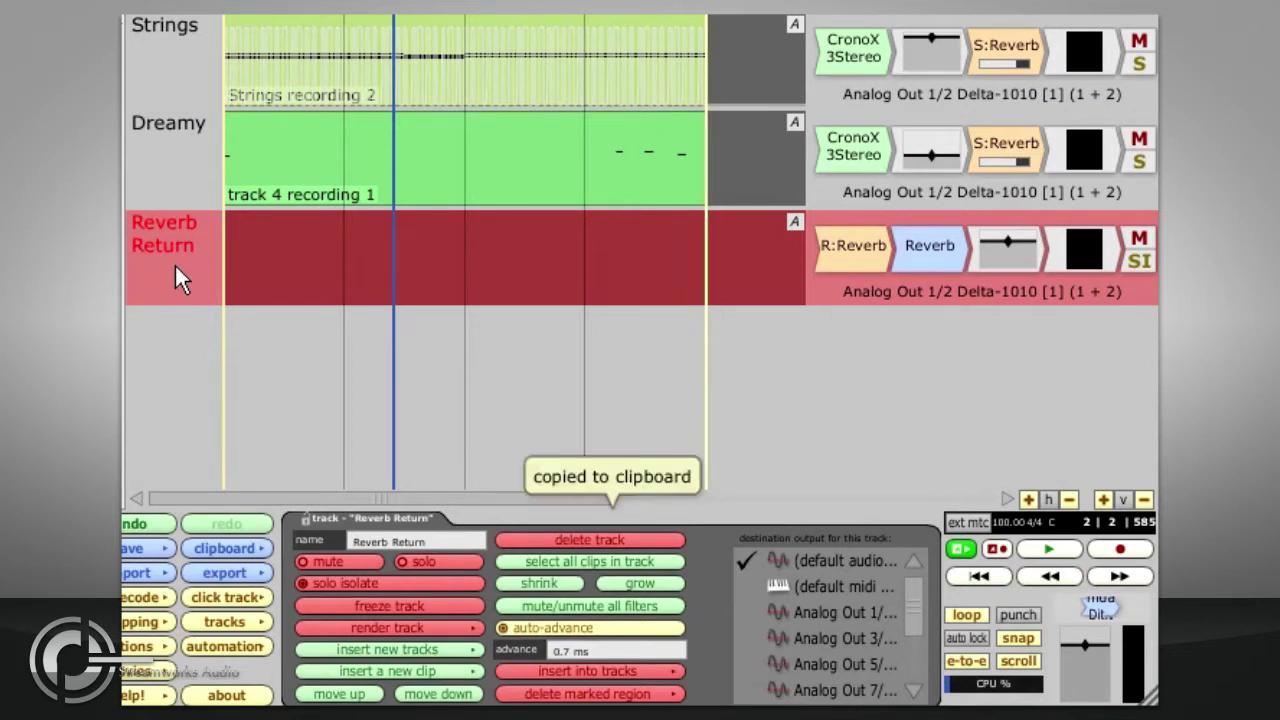
key(ctrl+v)
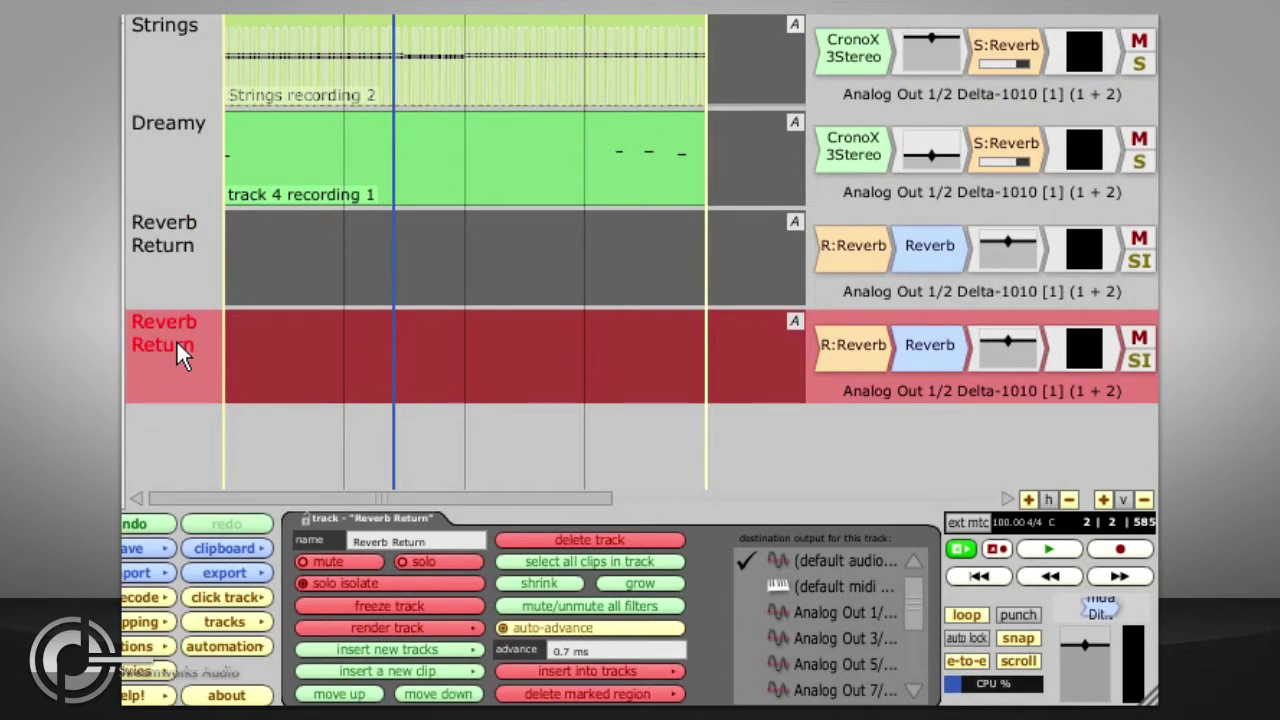
ctrl+click(156, 80)
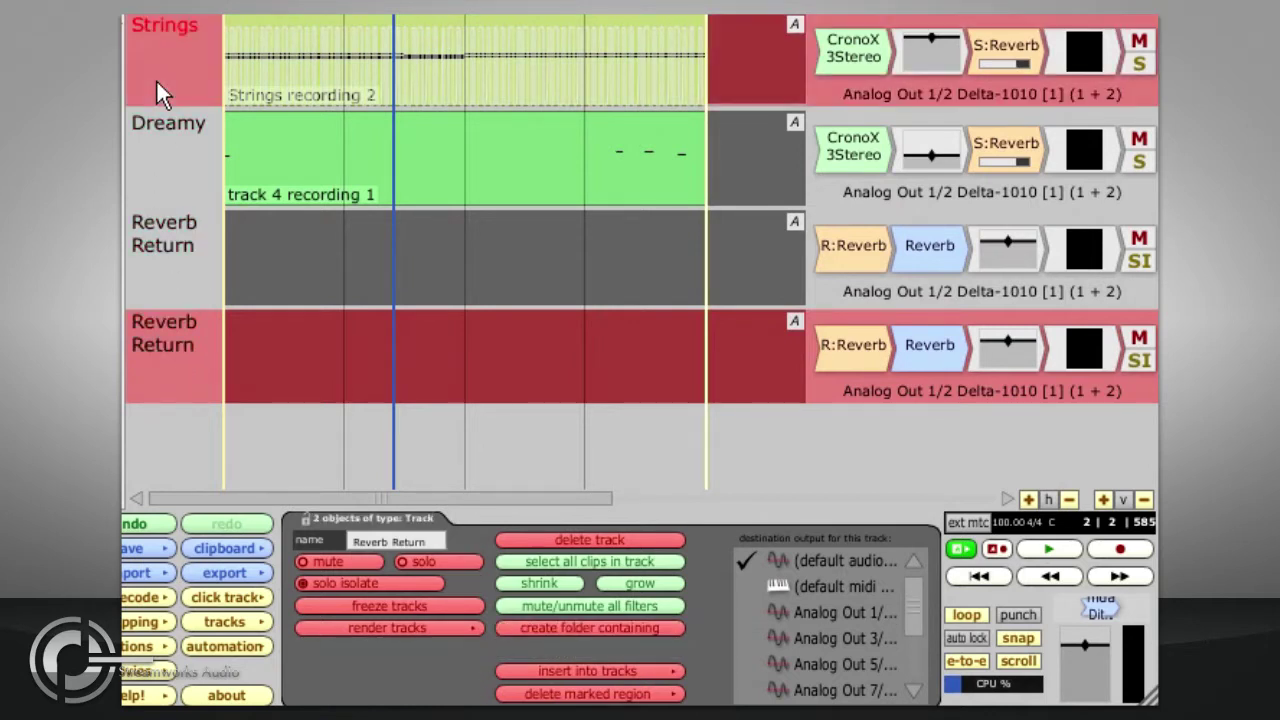
click(336, 603)
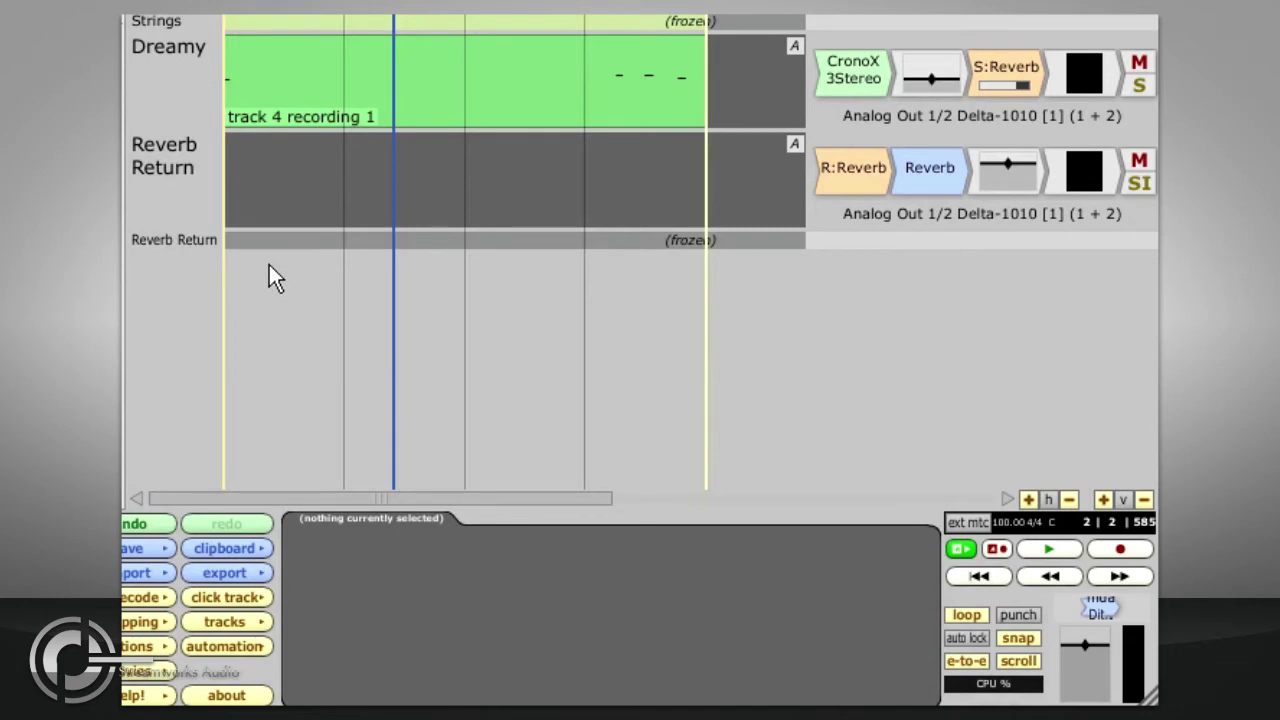
- Play the edit from the start with Strings and the copied Reverb Return frozen, and stop playback
drag(245, 195, 203, 190)
key(space)
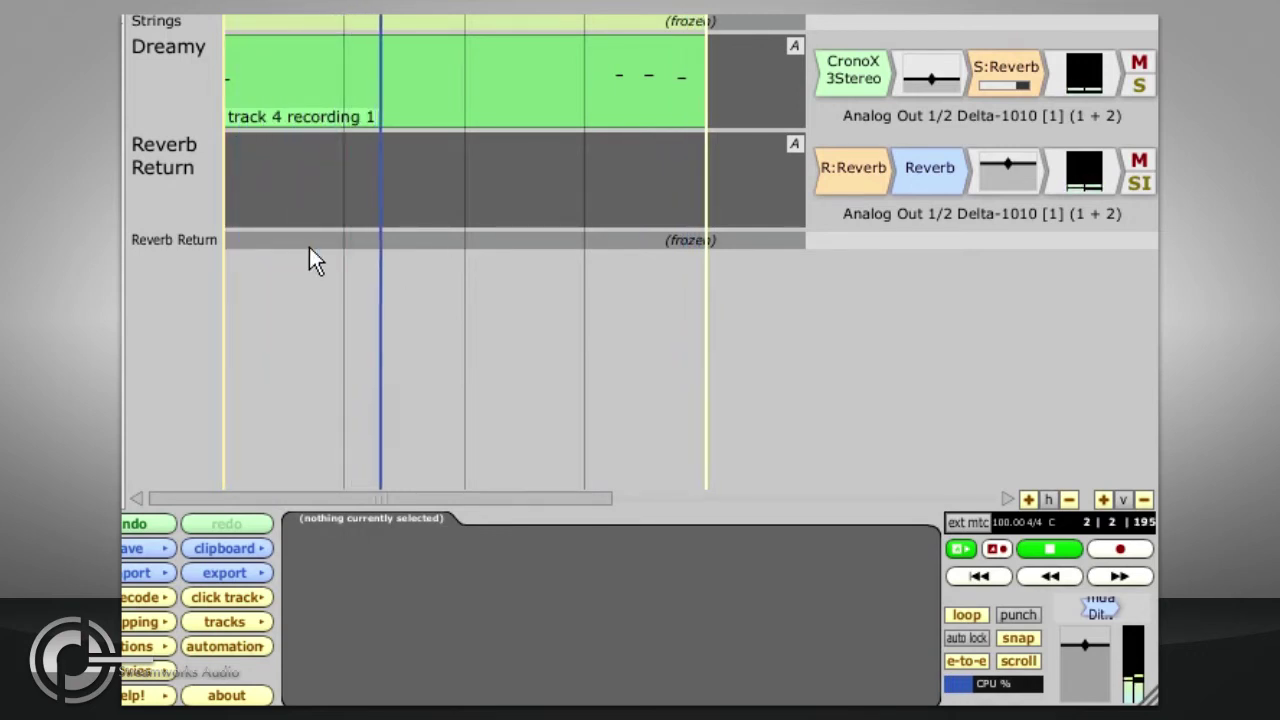
key(space)
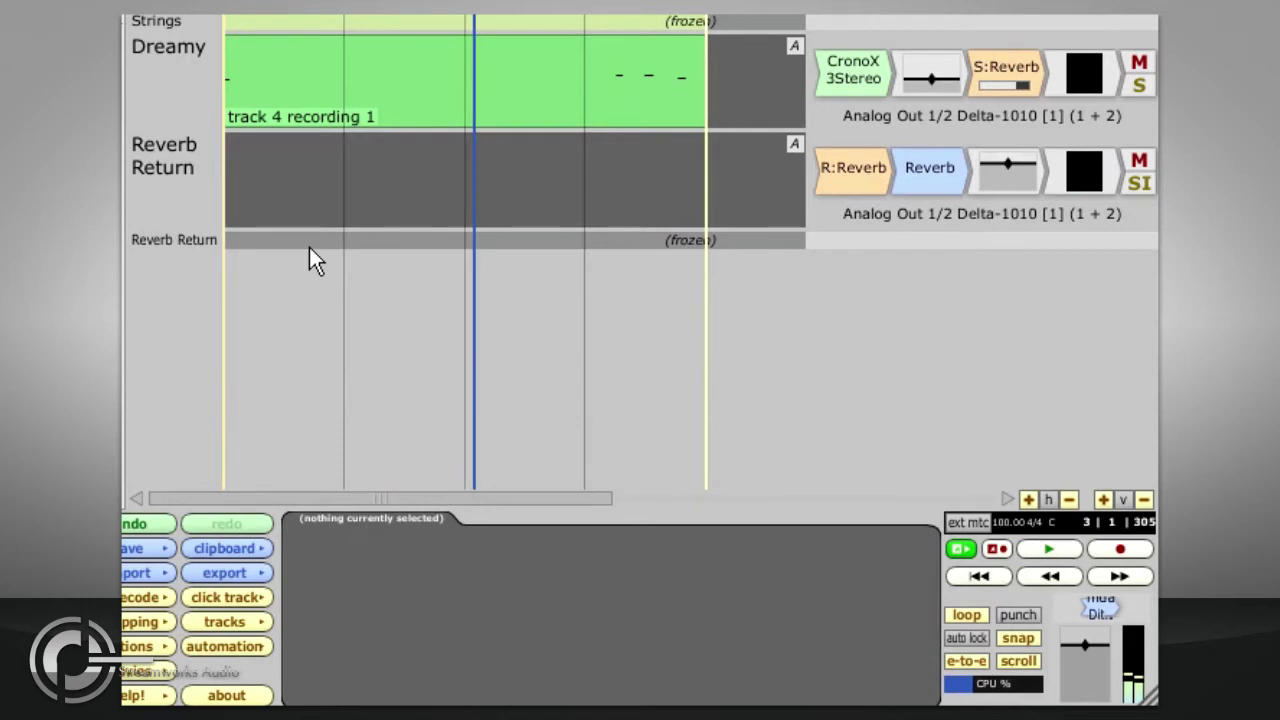
- Unfreeze the Strings track and the copied Reverb Return together, and mute the copied return
click(174, 242)
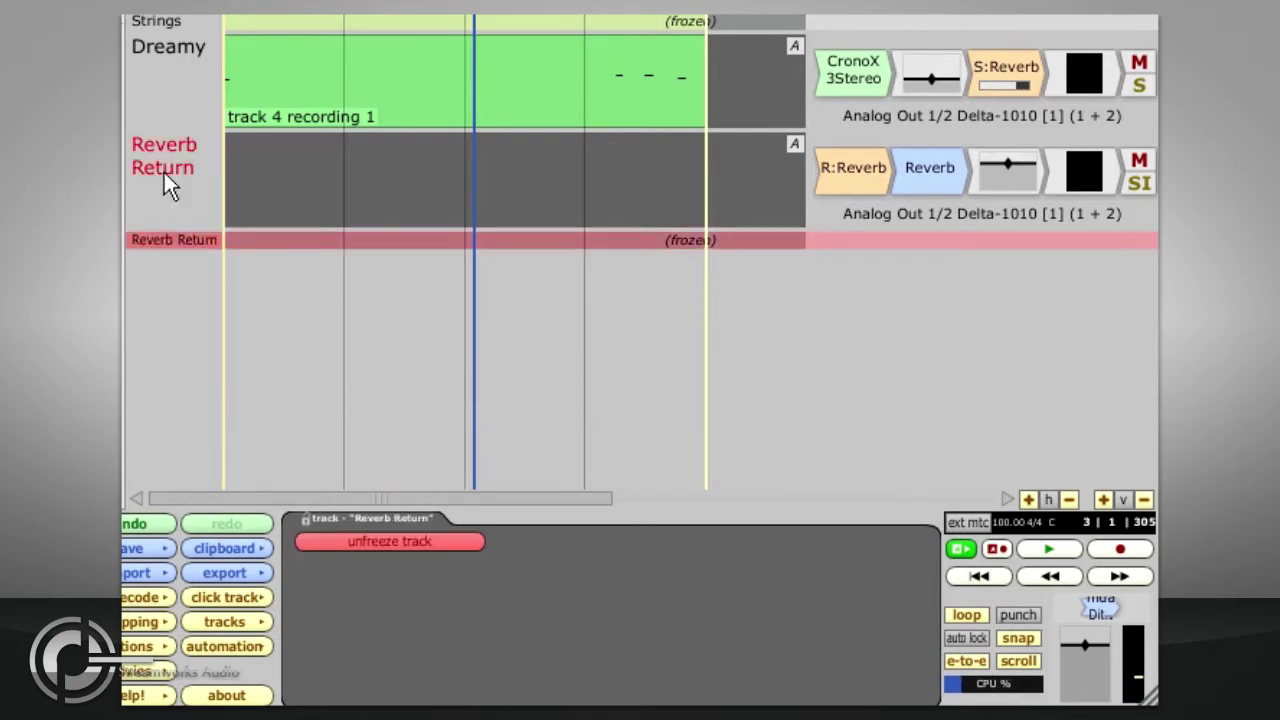
ctrl+click(159, 18)
click(315, 540)
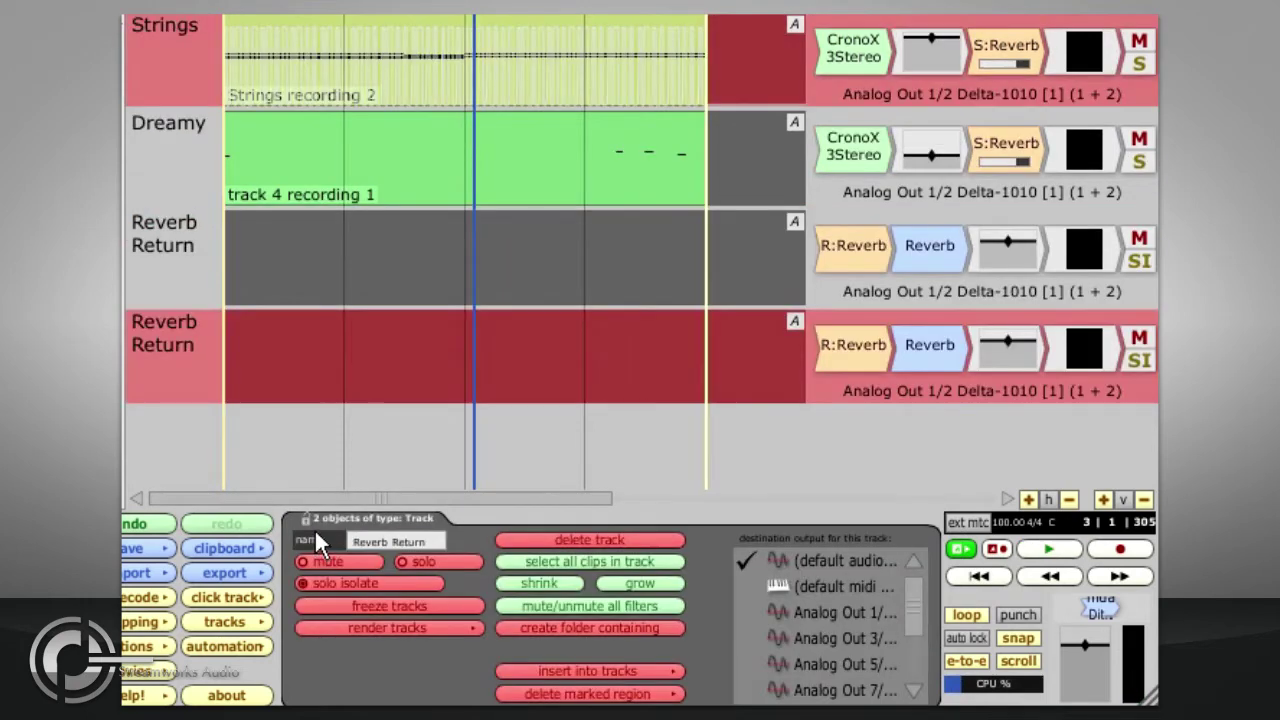
click(1139, 343)
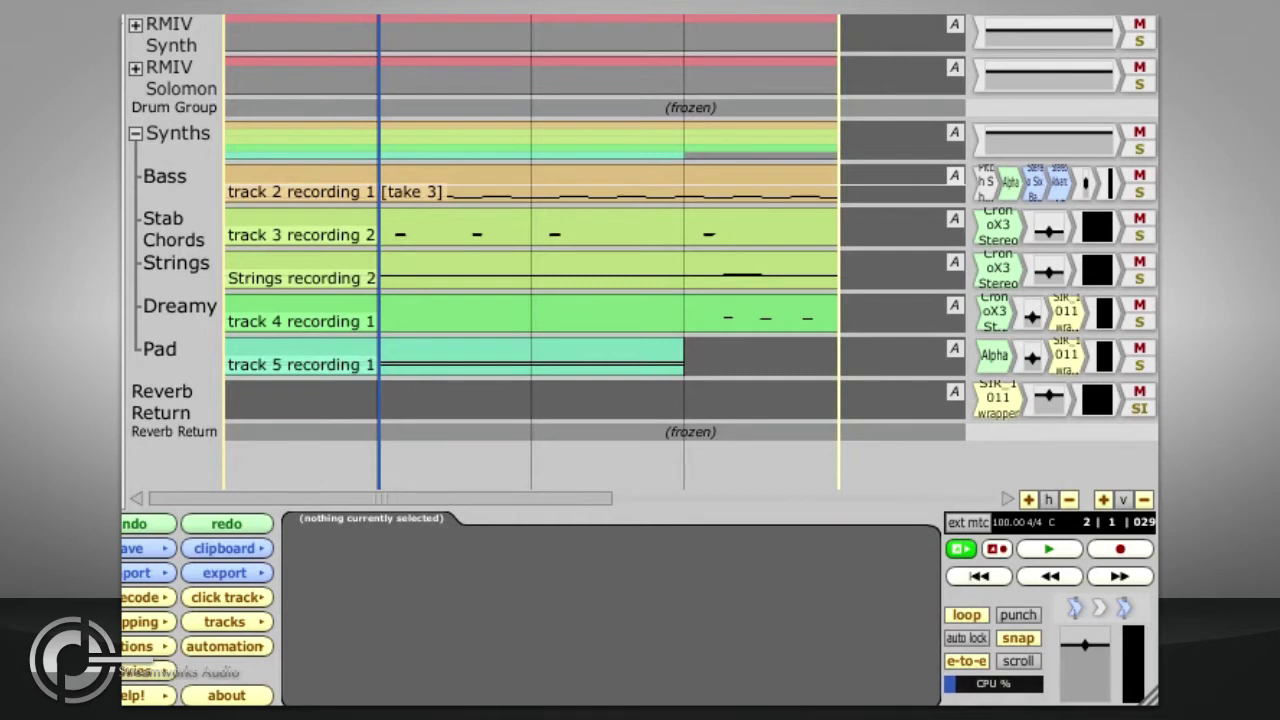
- Examine the Bass track's settings for rendering to a specific file and its save location, and cancel without rendering
click(154, 182)
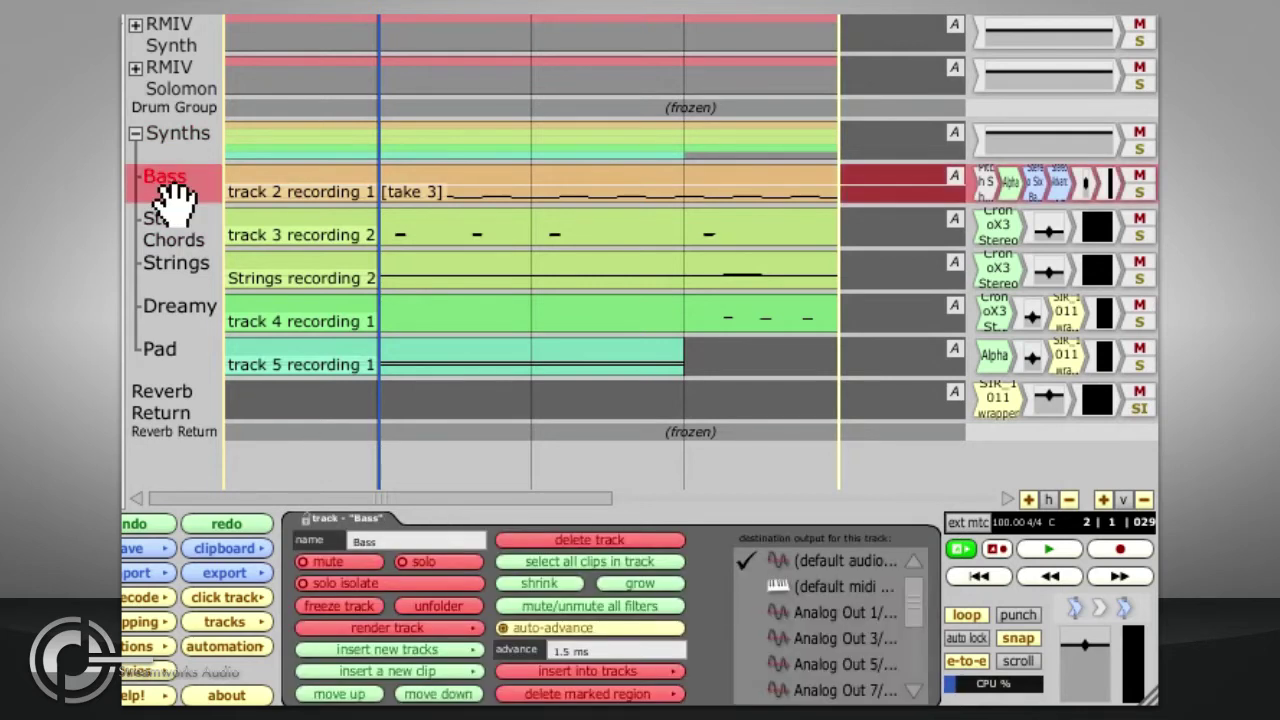
click(449, 633)
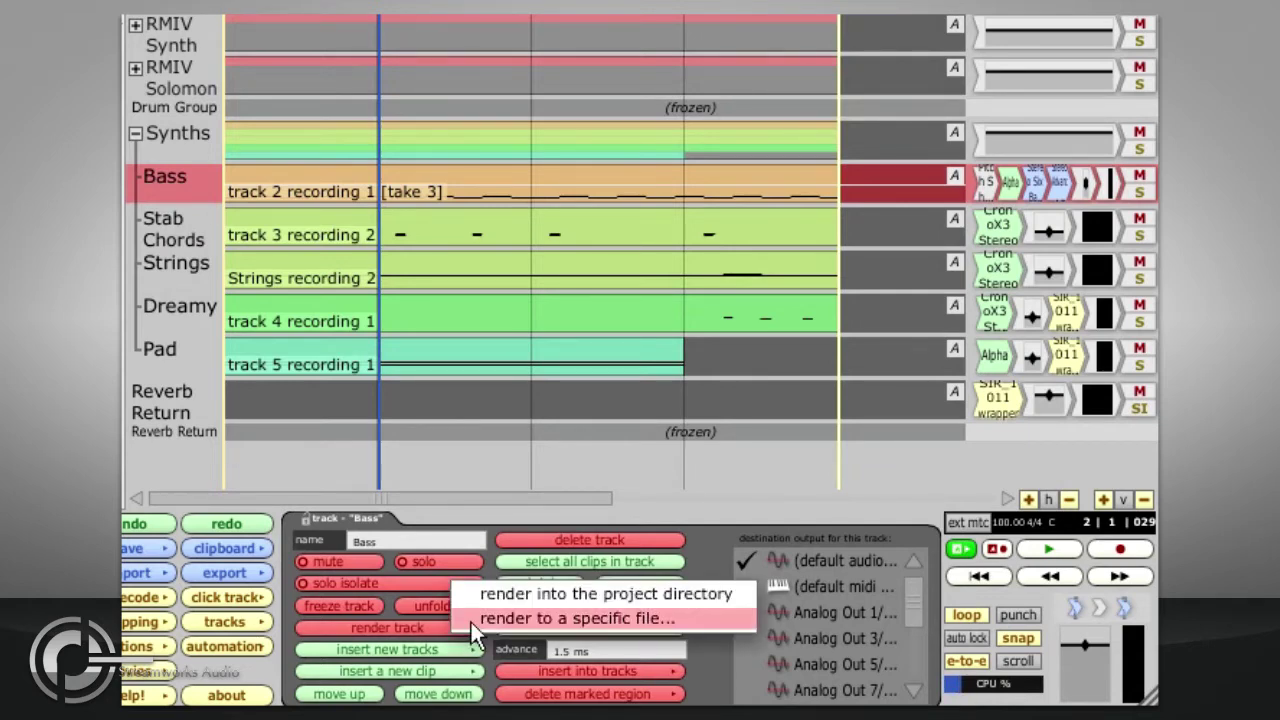
click(471, 620)
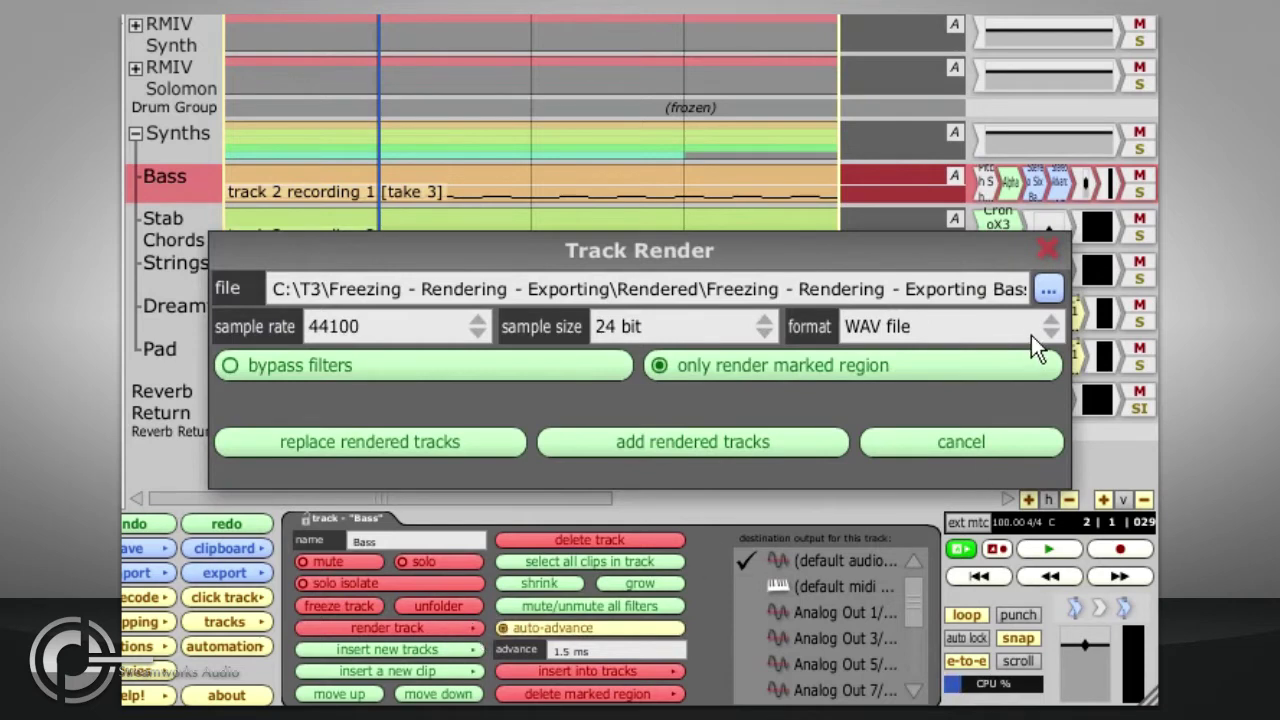
click(1052, 289)
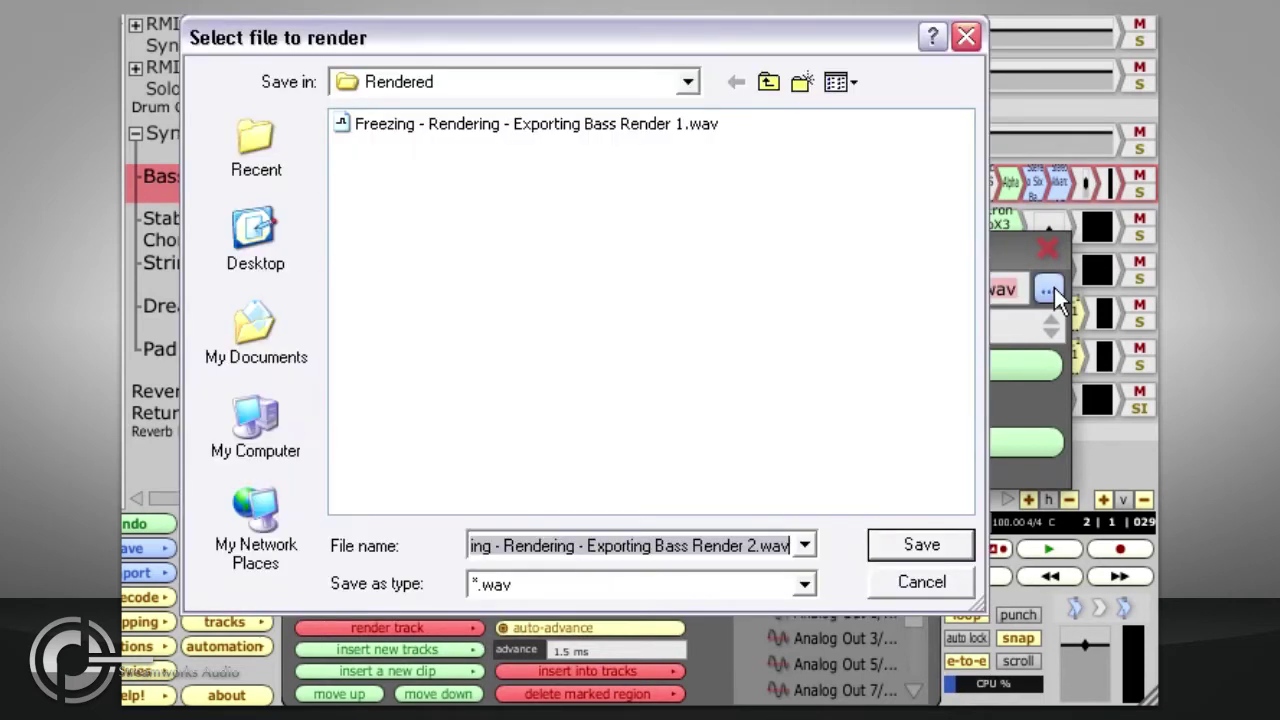
click(919, 584)
click(923, 448)
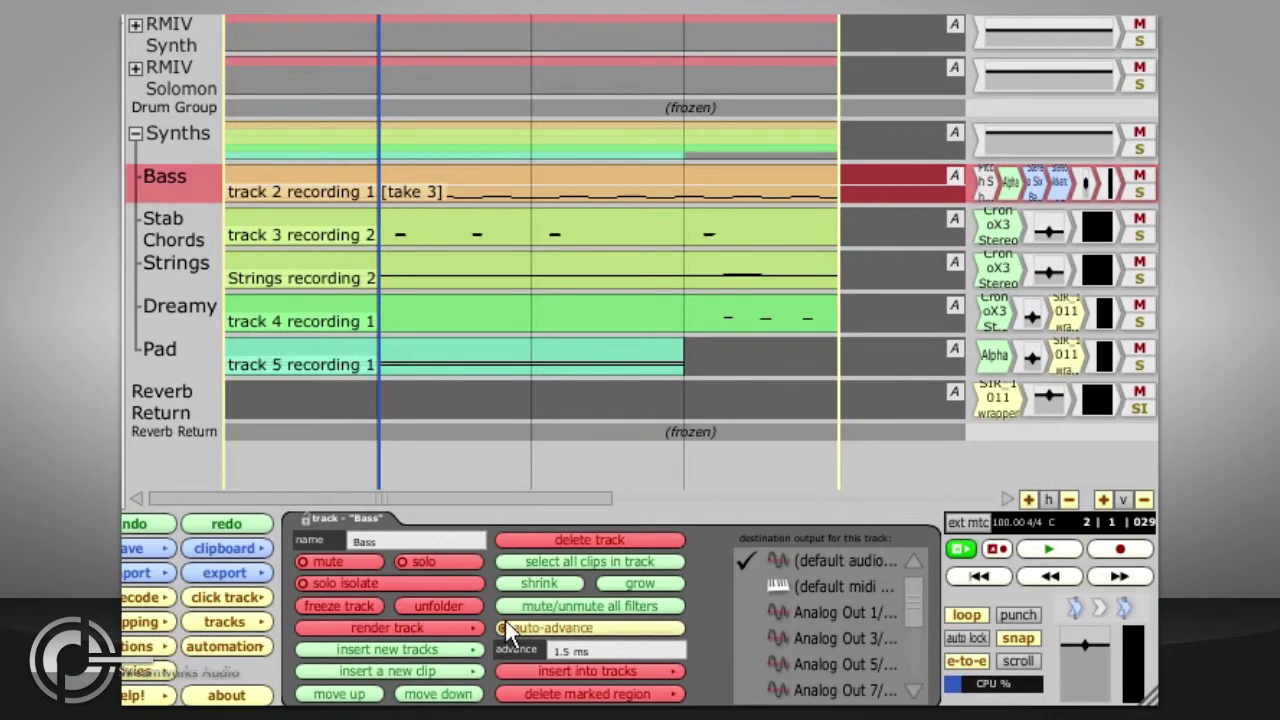
- Render the Bass track's marked region into the project directory as a 44100, 24 bit WAV file, adding it as a new track
click(471, 628)
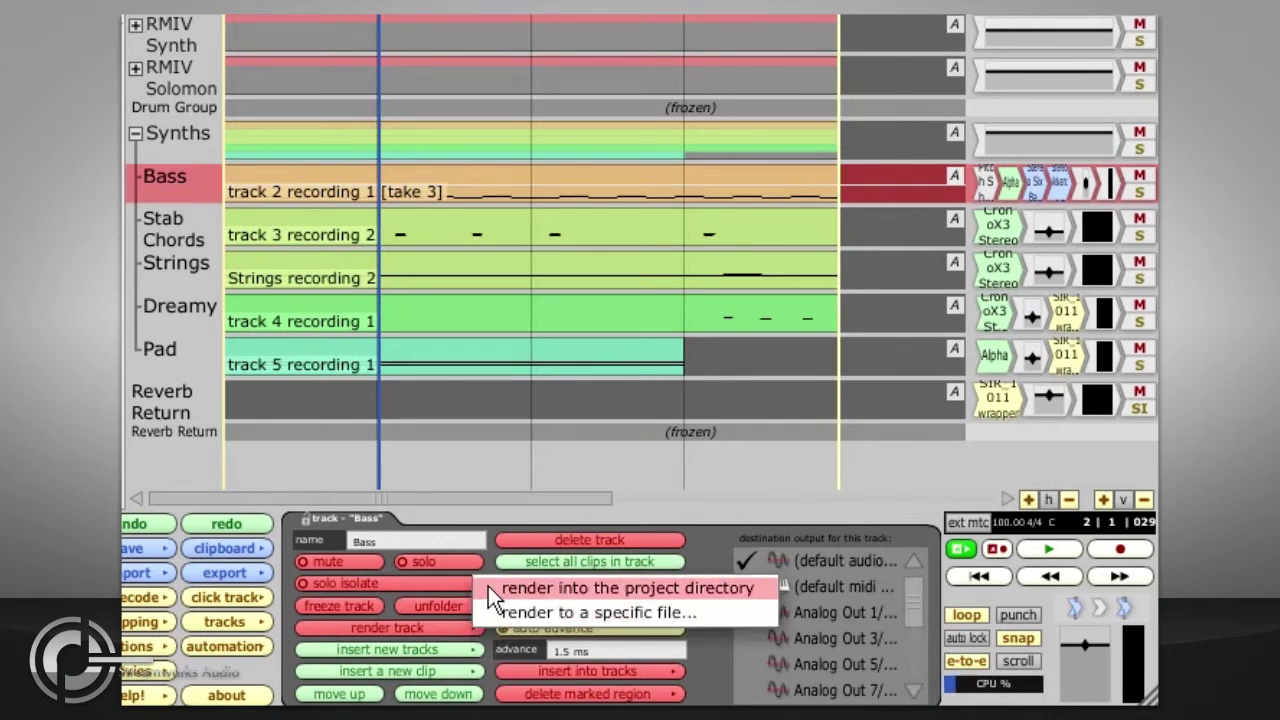
click(486, 587)
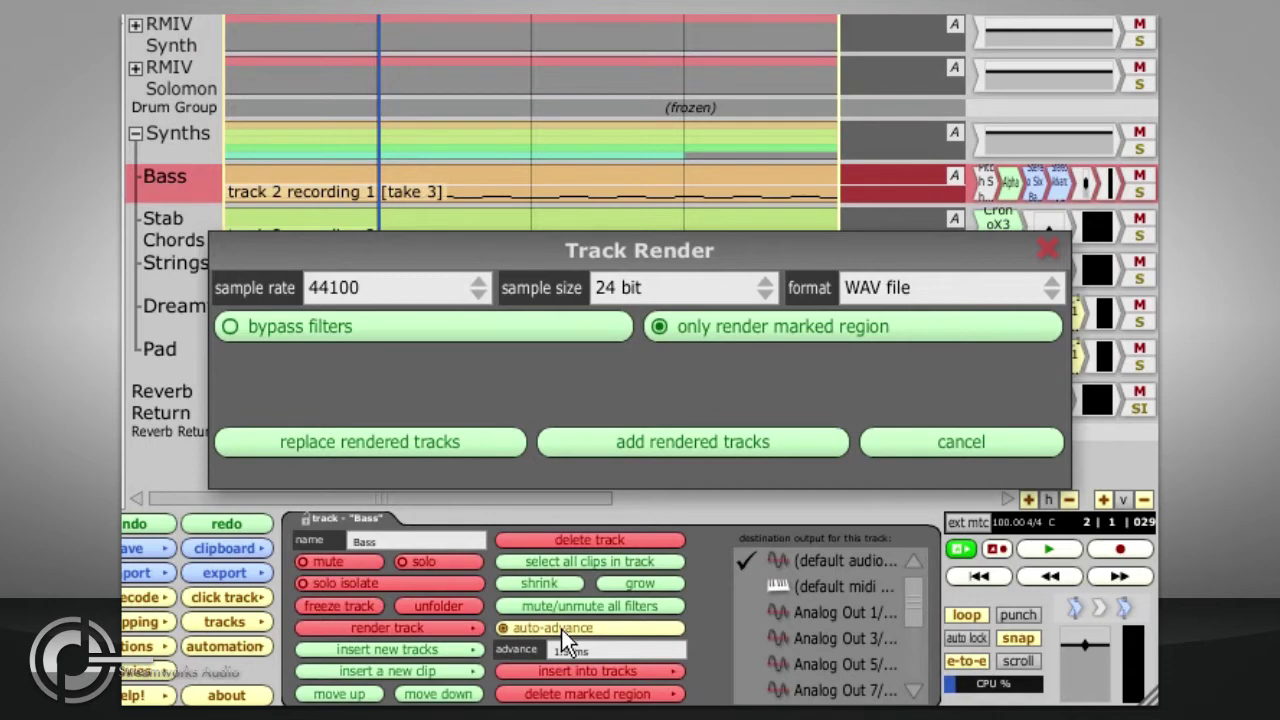
click(426, 290)
click(426, 290)
click(670, 289)
click(711, 283)
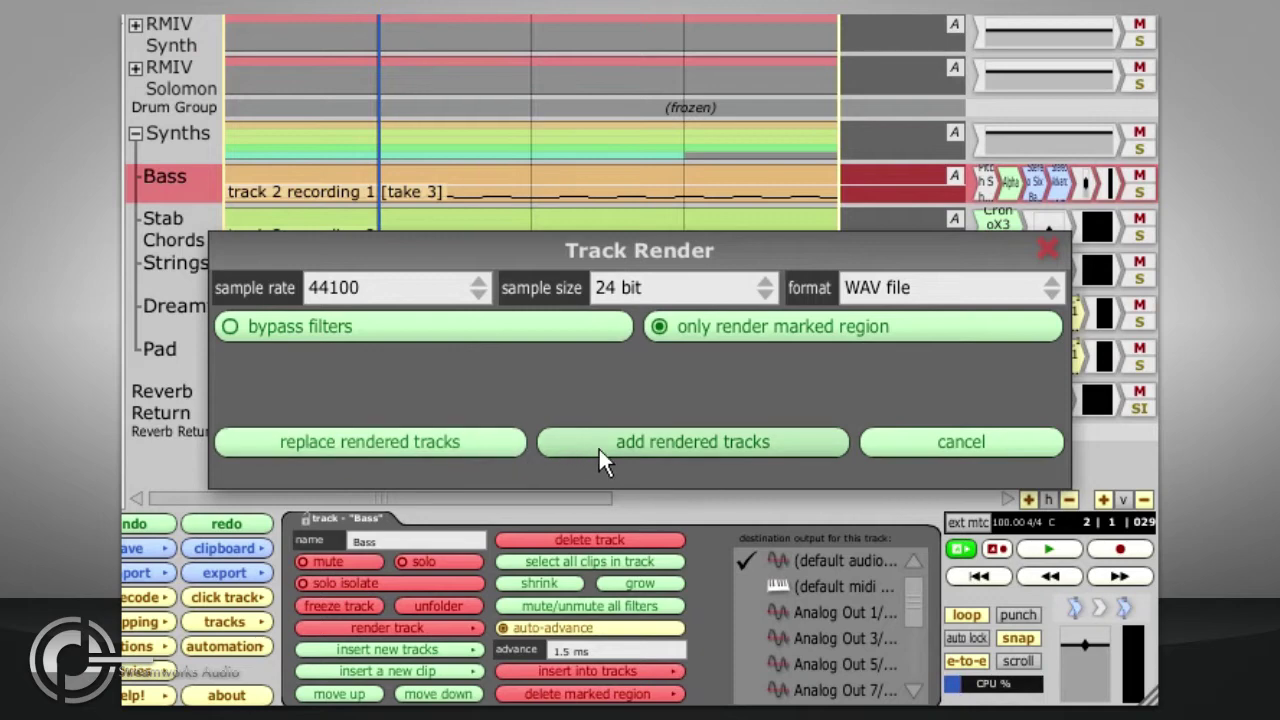
click(813, 453)
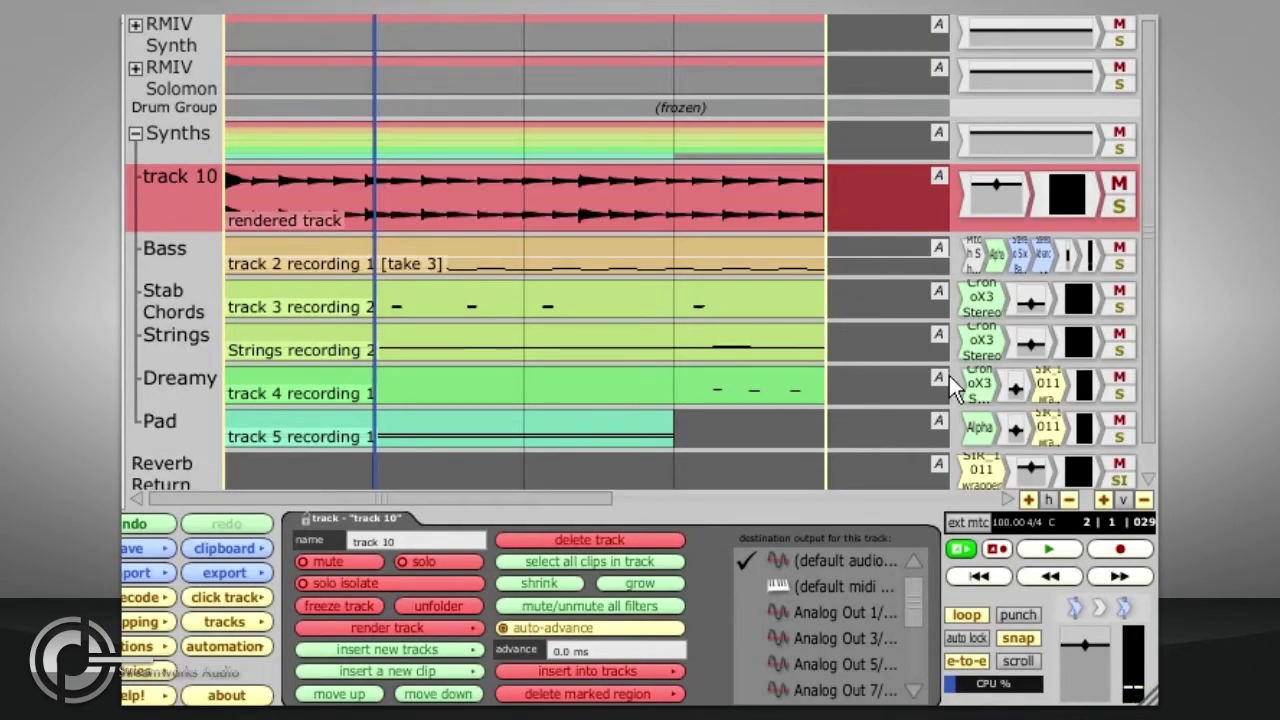
- Mute the original Bass track and play the edit from the start with the rendered track
click(1117, 249)
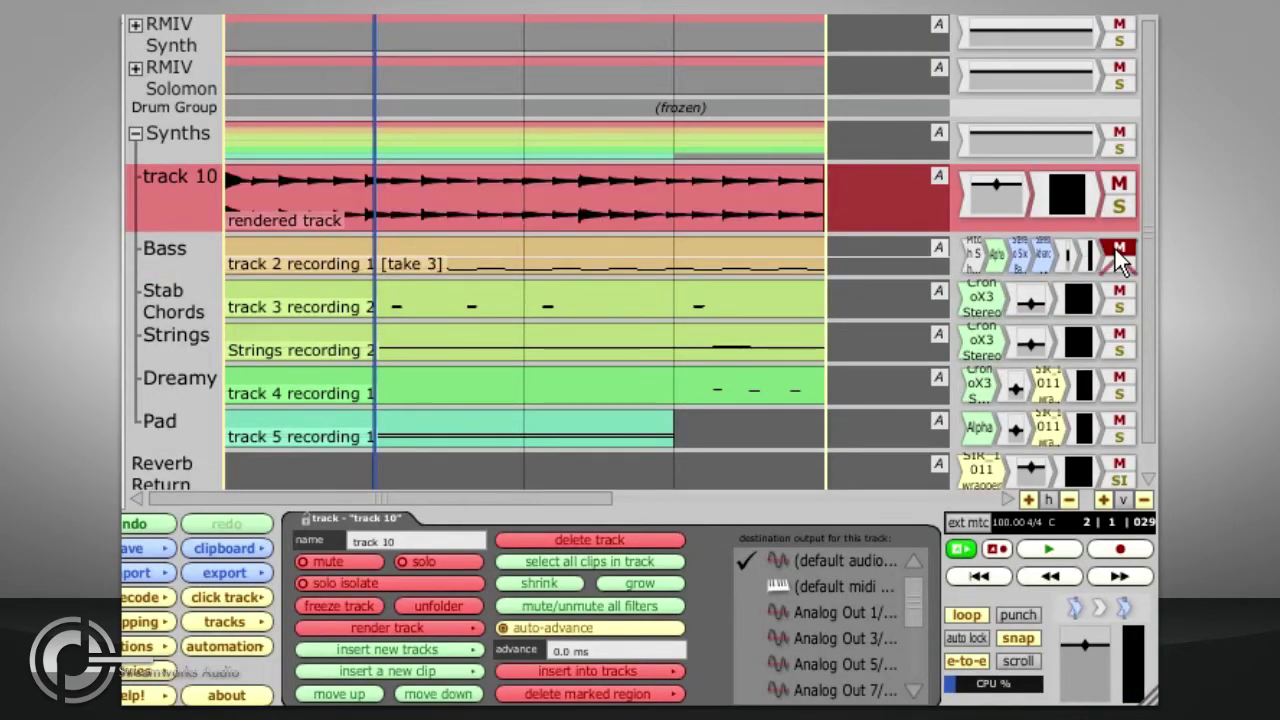
key(Home)
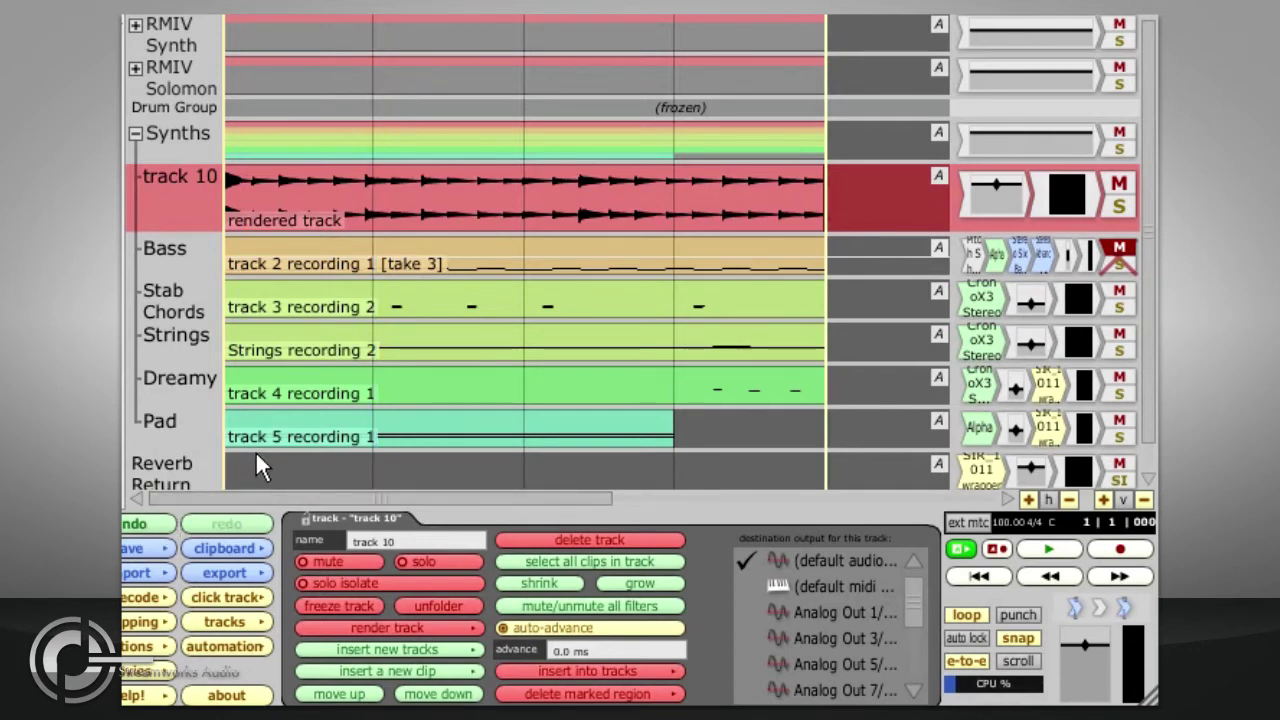
key(space)
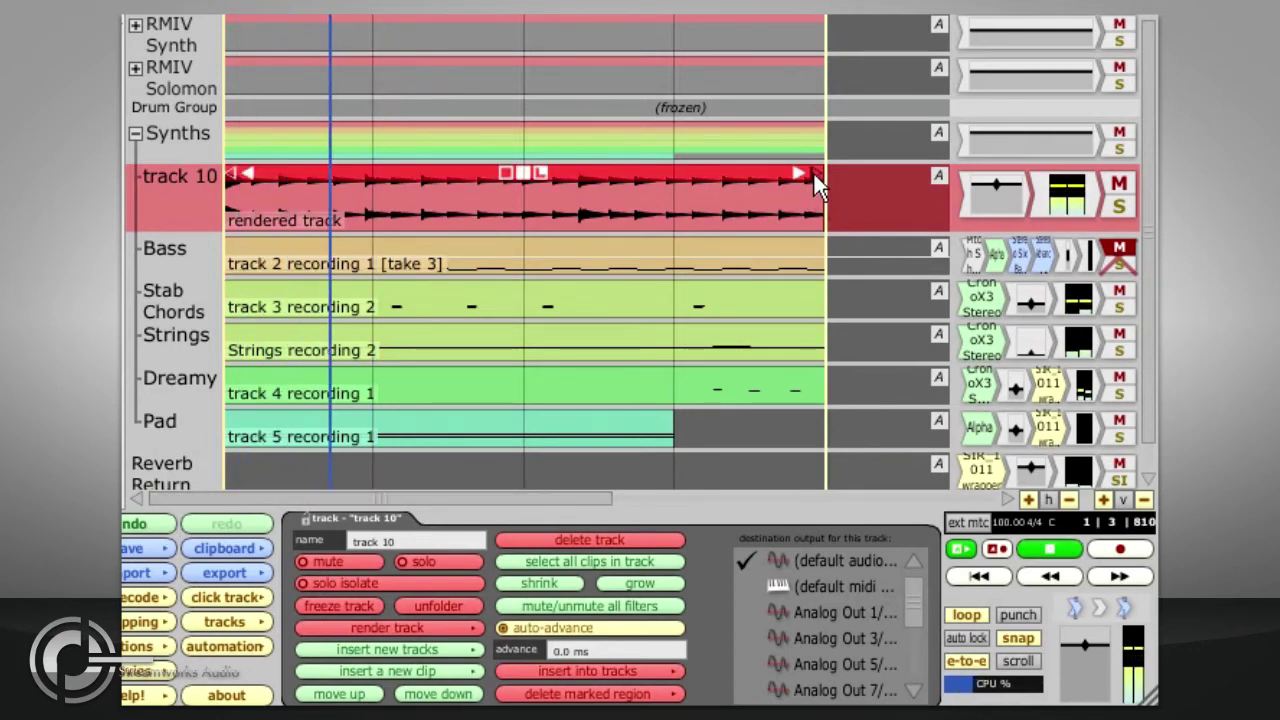
- Trim the end of the rendered bass clip back to 4|1|000
drag(816, 170, 672, 170)
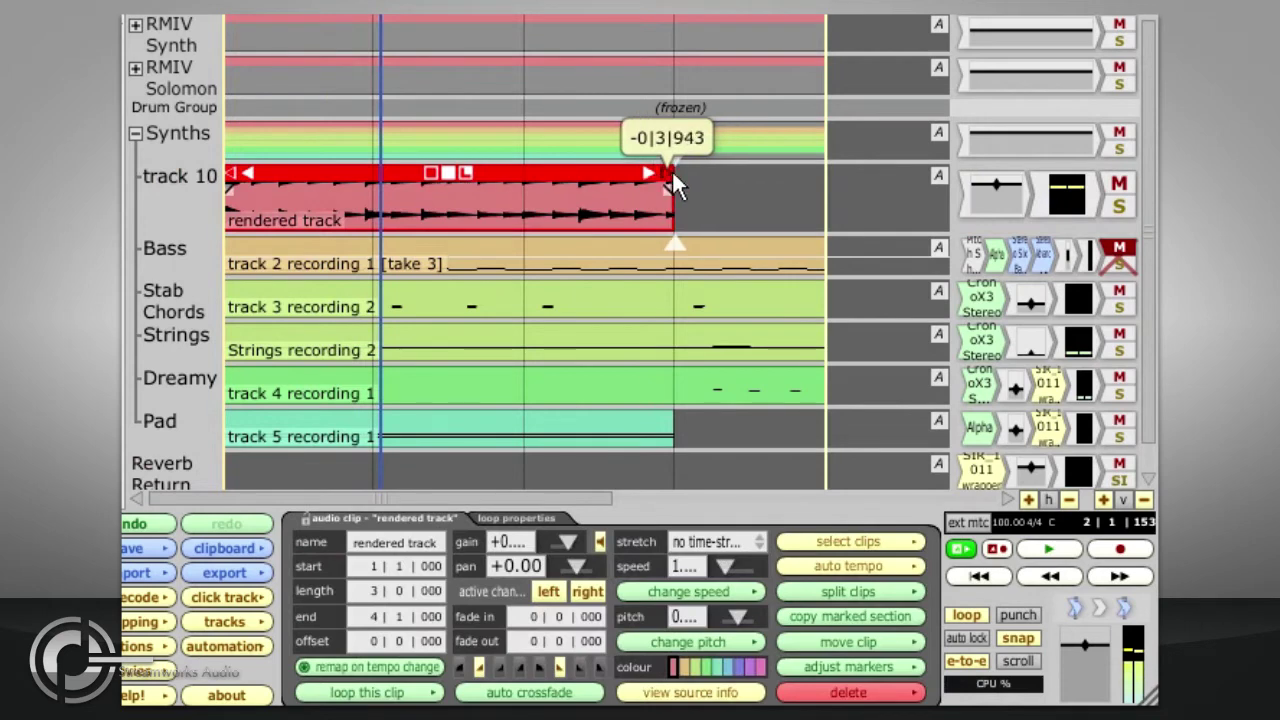
- Stop playback and rename the track holding the rendered bass clip as Bass render
click(623, 267)
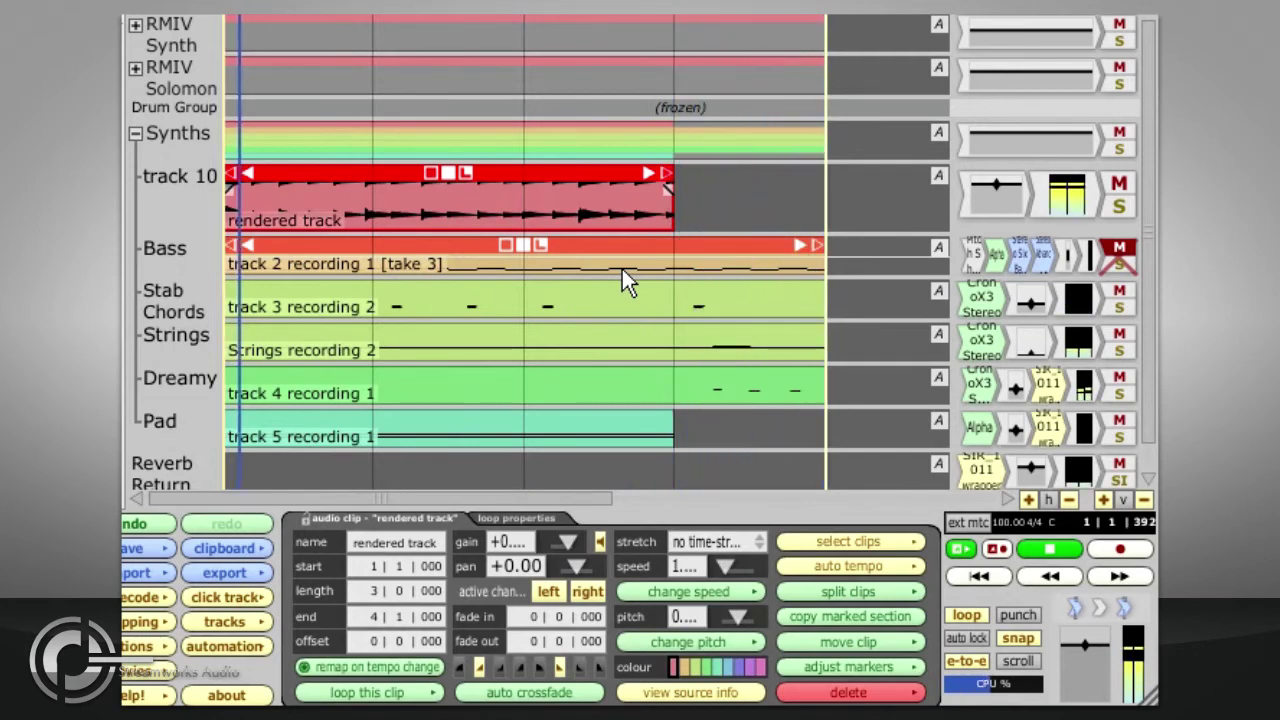
key(space)
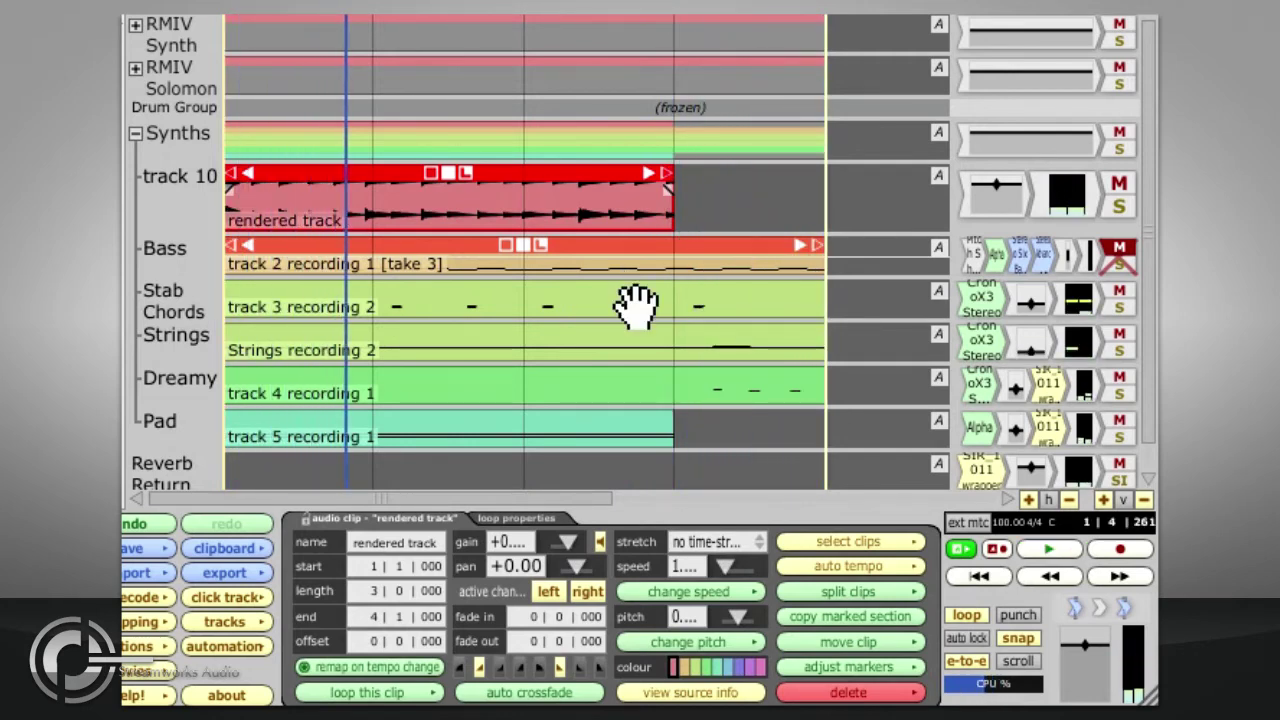
click(190, 198)
double_click(190, 200)
text(ass r)
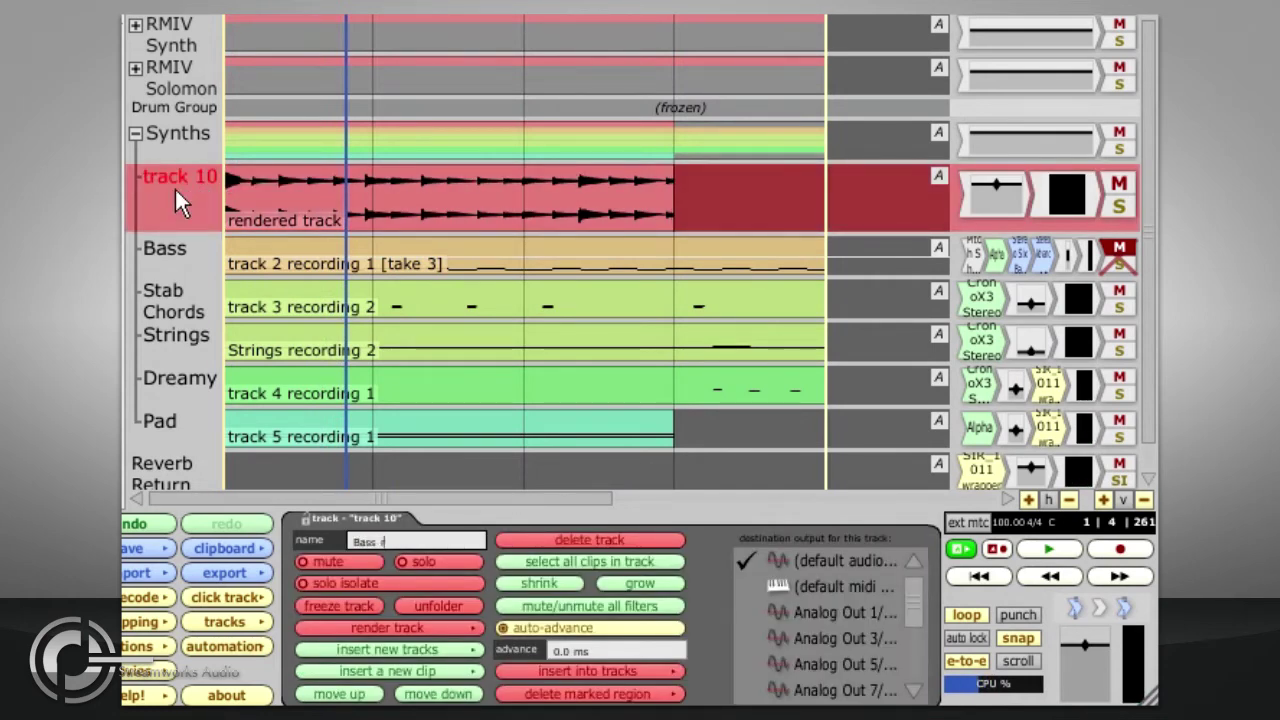
text(ender)
key(Return)
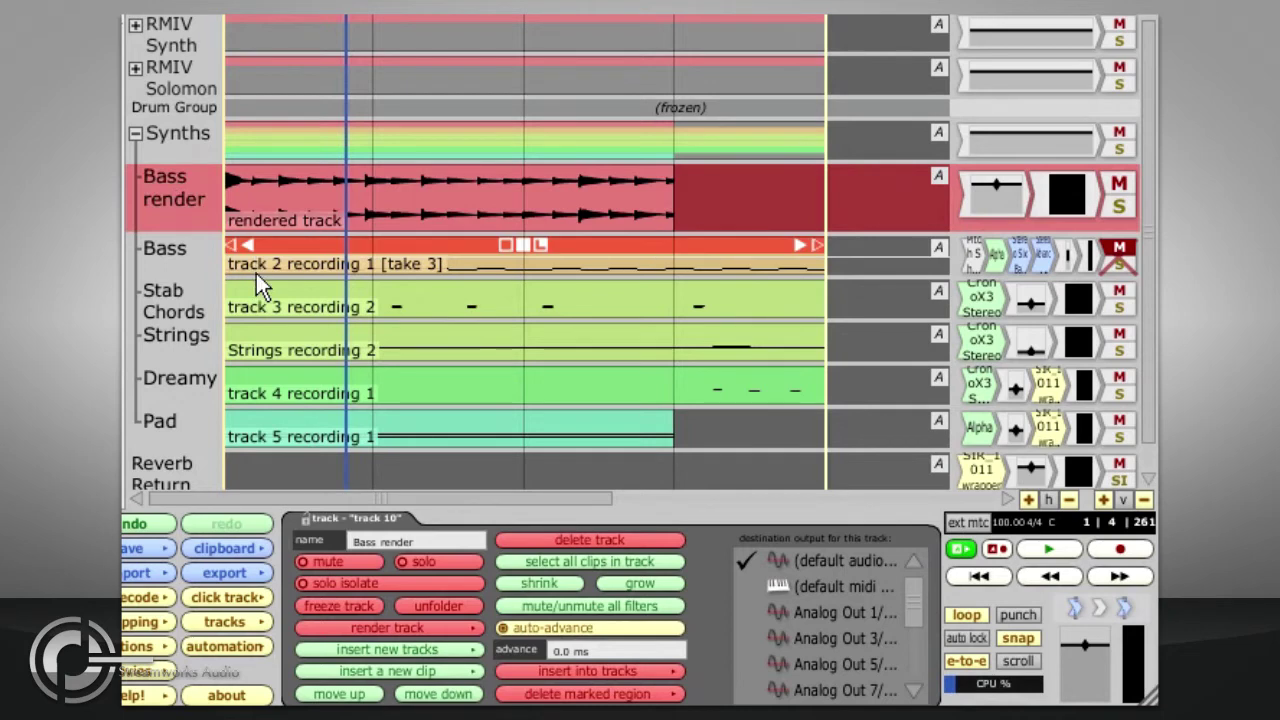
- Render the Dreamy, Pad and Reverb Return tracks together into the project directory, adding the result as a new track
click(187, 379)
shift+click(174, 420)
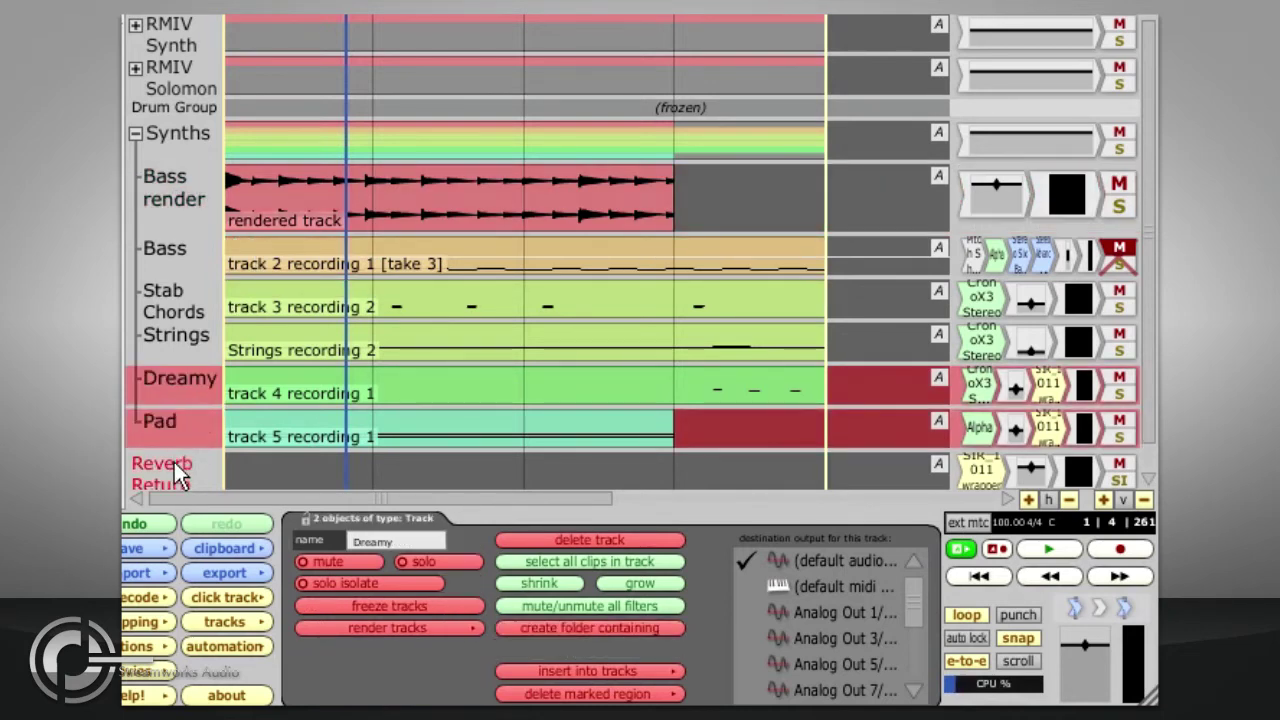
shift+click(174, 459)
click(366, 630)
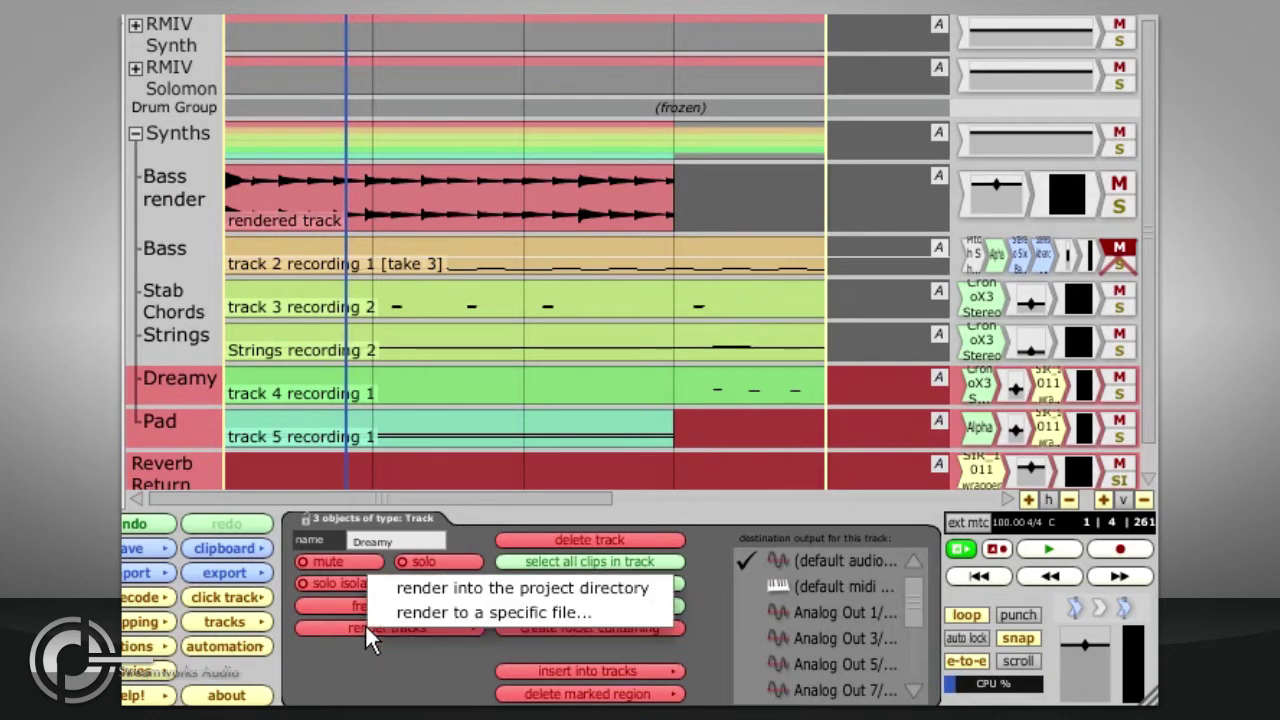
click(485, 593)
click(623, 443)
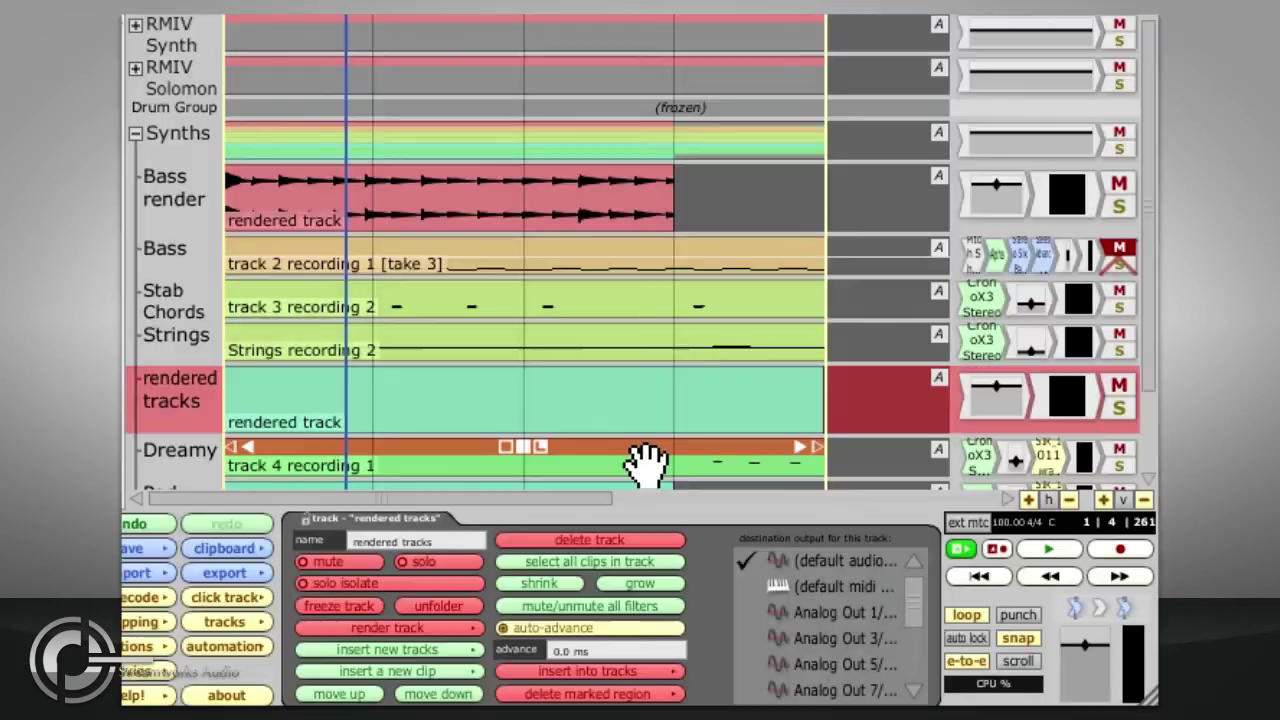
- Render the Drum Group and Reverb Return tracks' marked region into the project directory as 44100, 24 bit WAV, adding the result despite having no clips
click(231, 401)
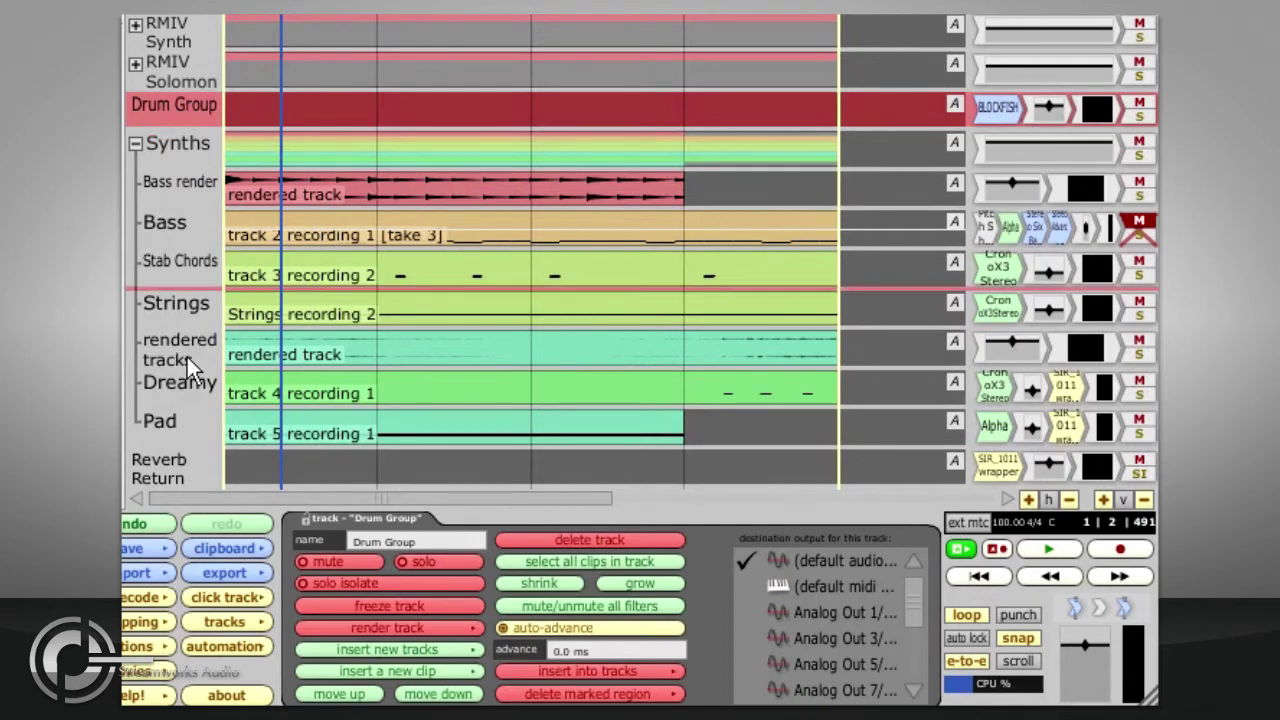
ctrl+click(171, 466)
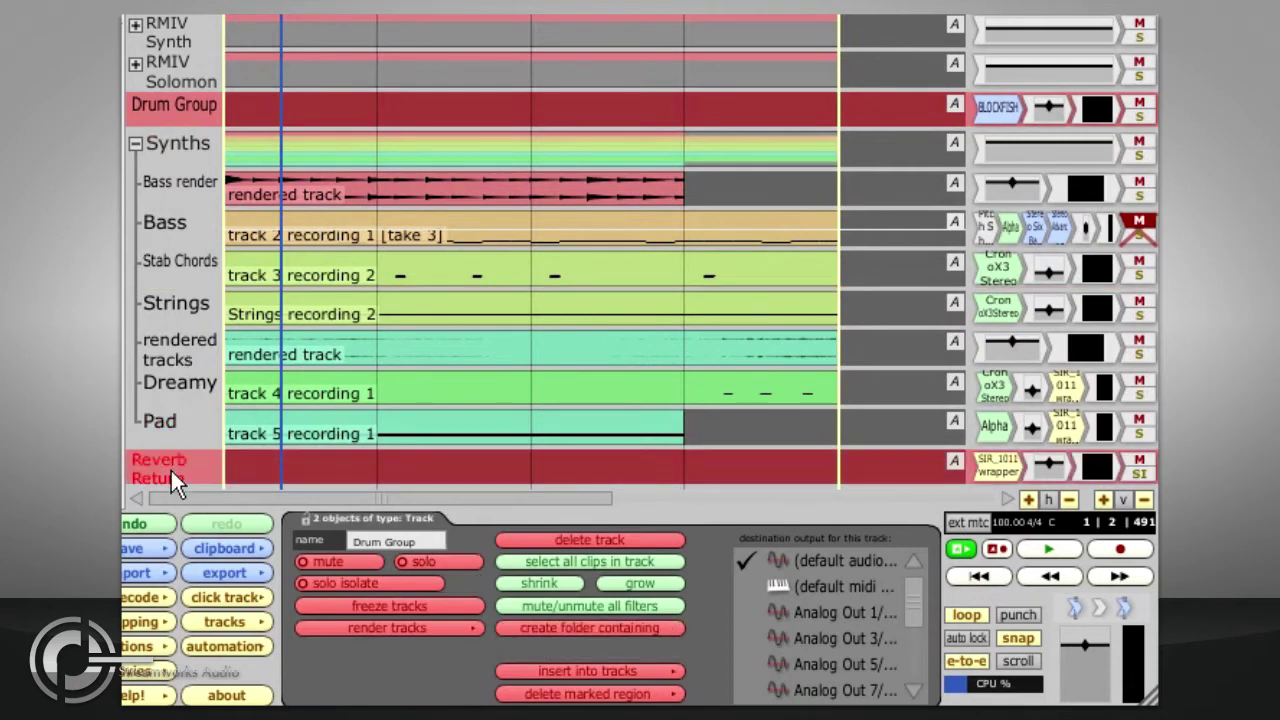
click(360, 622)
click(428, 585)
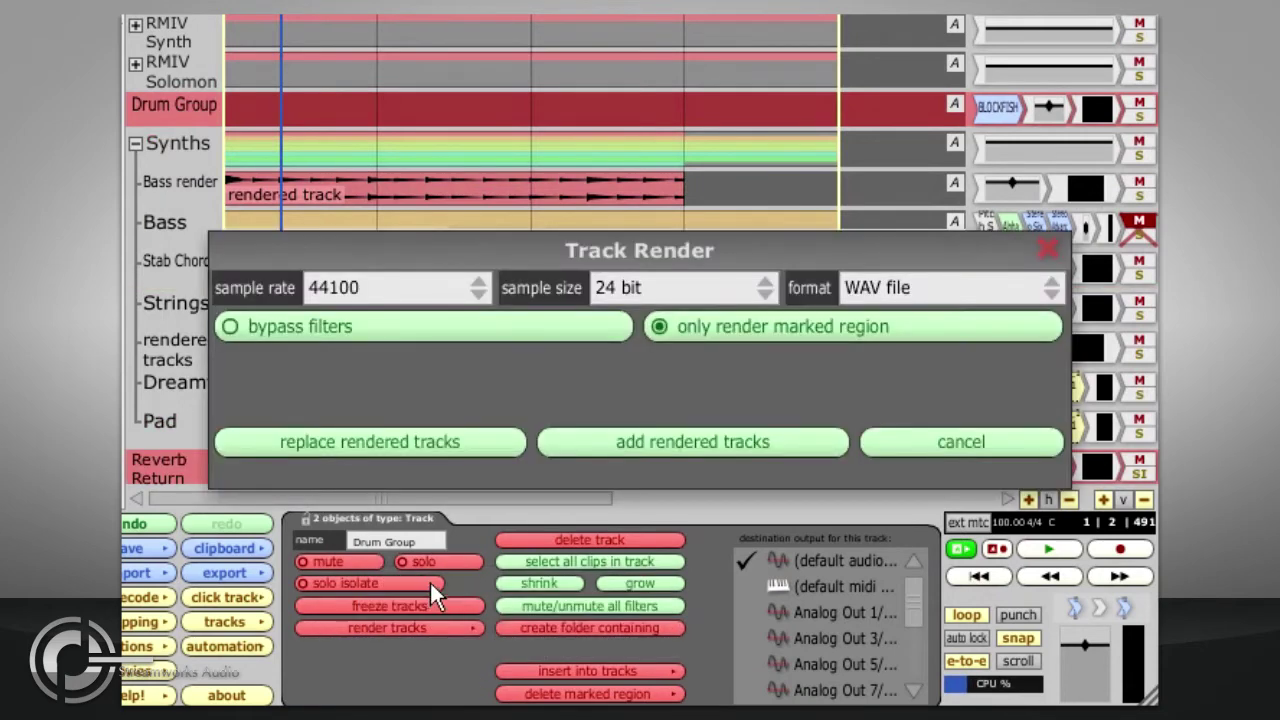
click(591, 448)
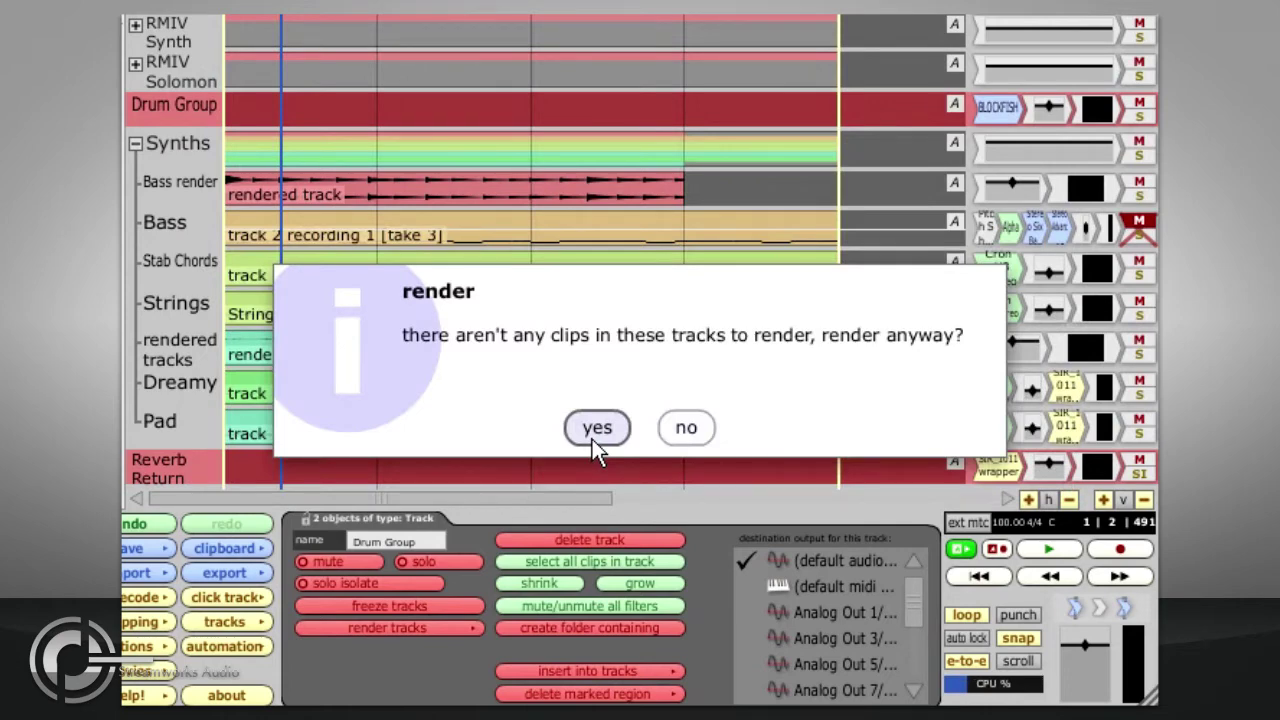
click(592, 439)
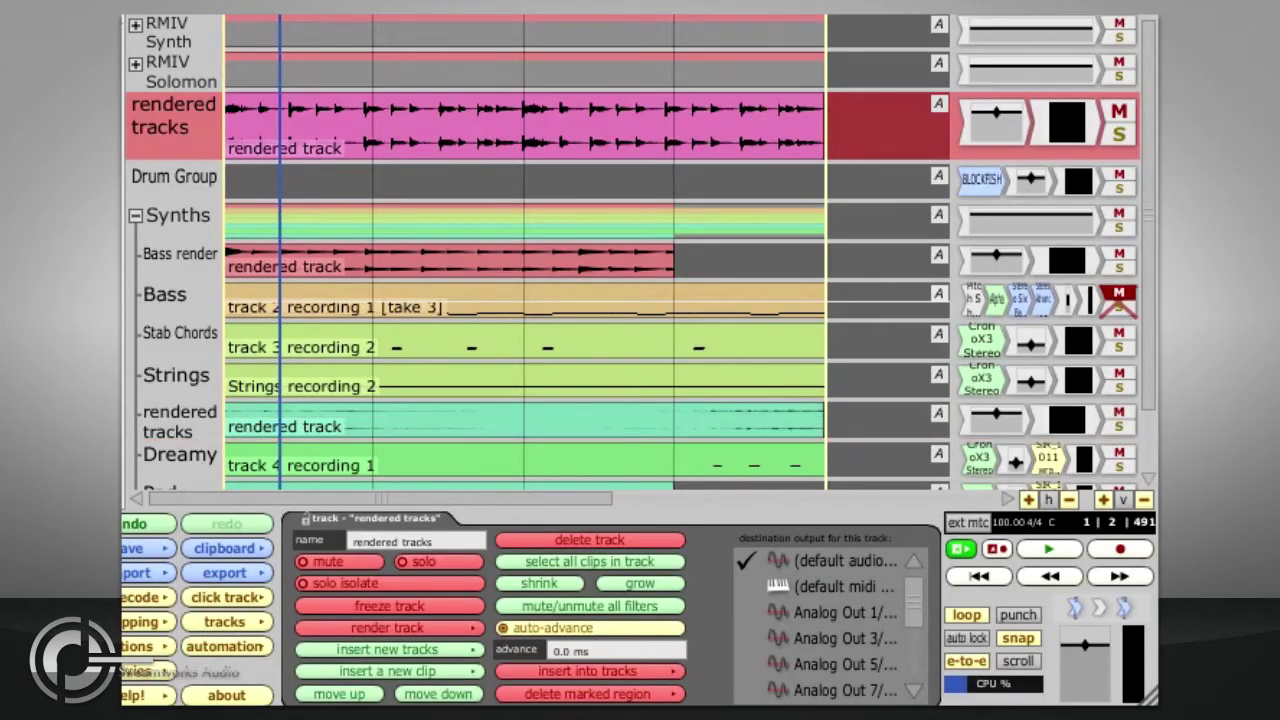
- Solo the rendered track above Drum Group and play it from the start of the edit
click(1119, 135)
key(Home)
key(space)
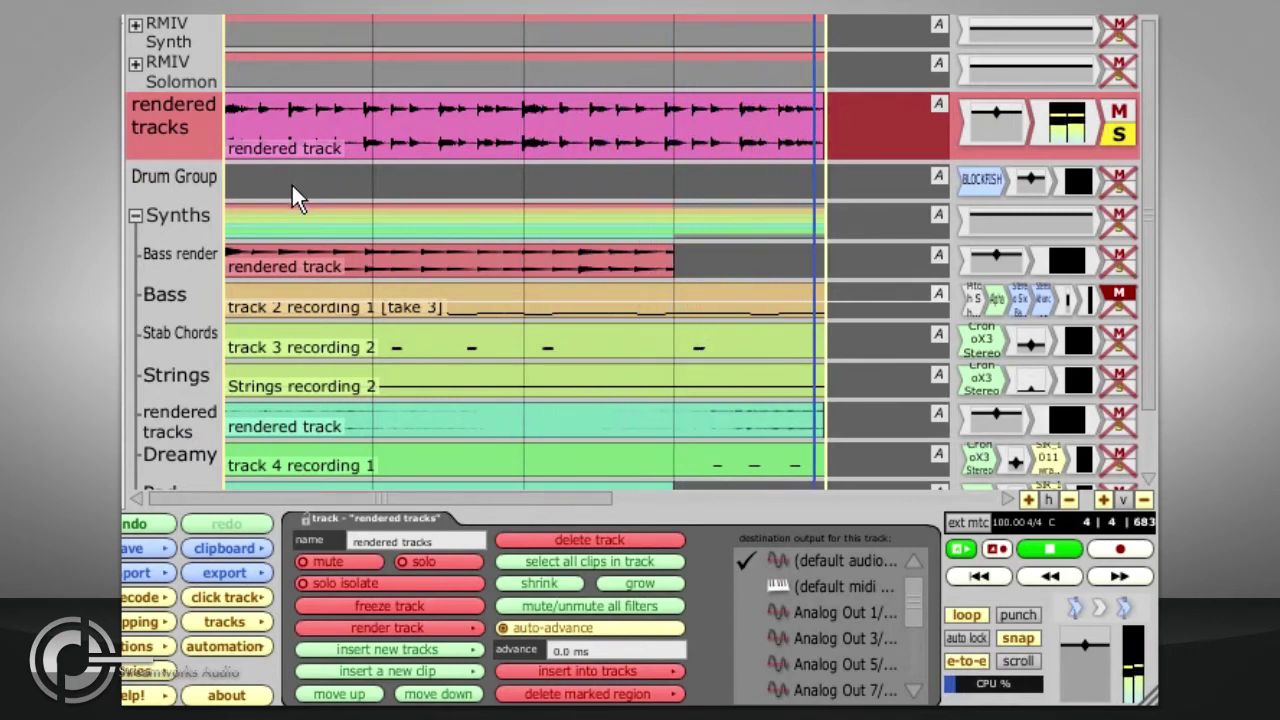
key(space)
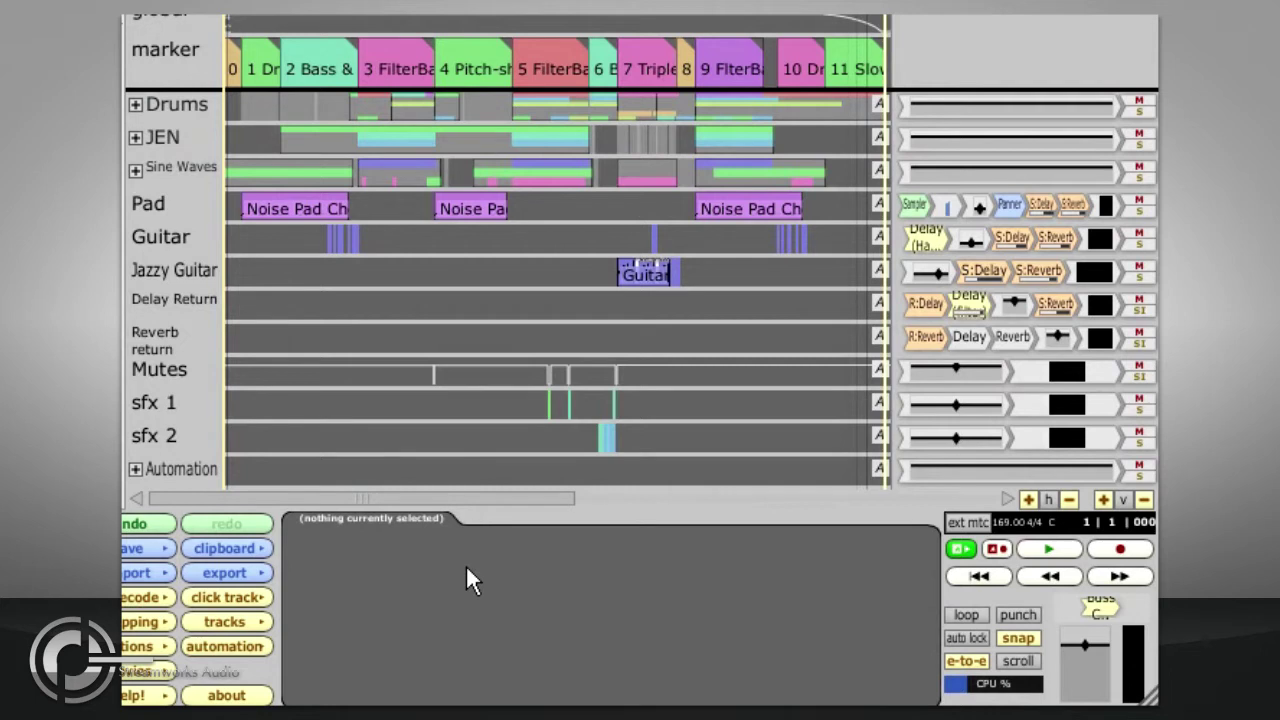
- Start an audio file export of the Threezacrowd edit and check its save location, keeping the proposed file name
click(256, 576)
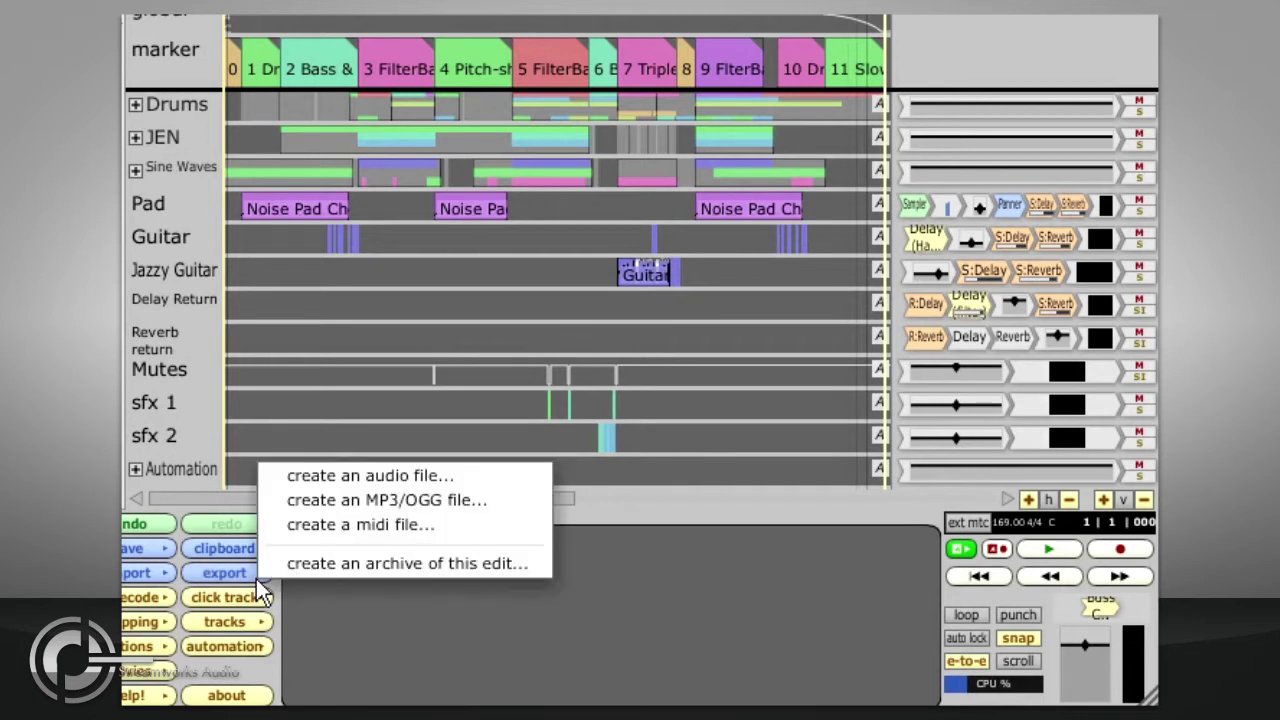
click(528, 477)
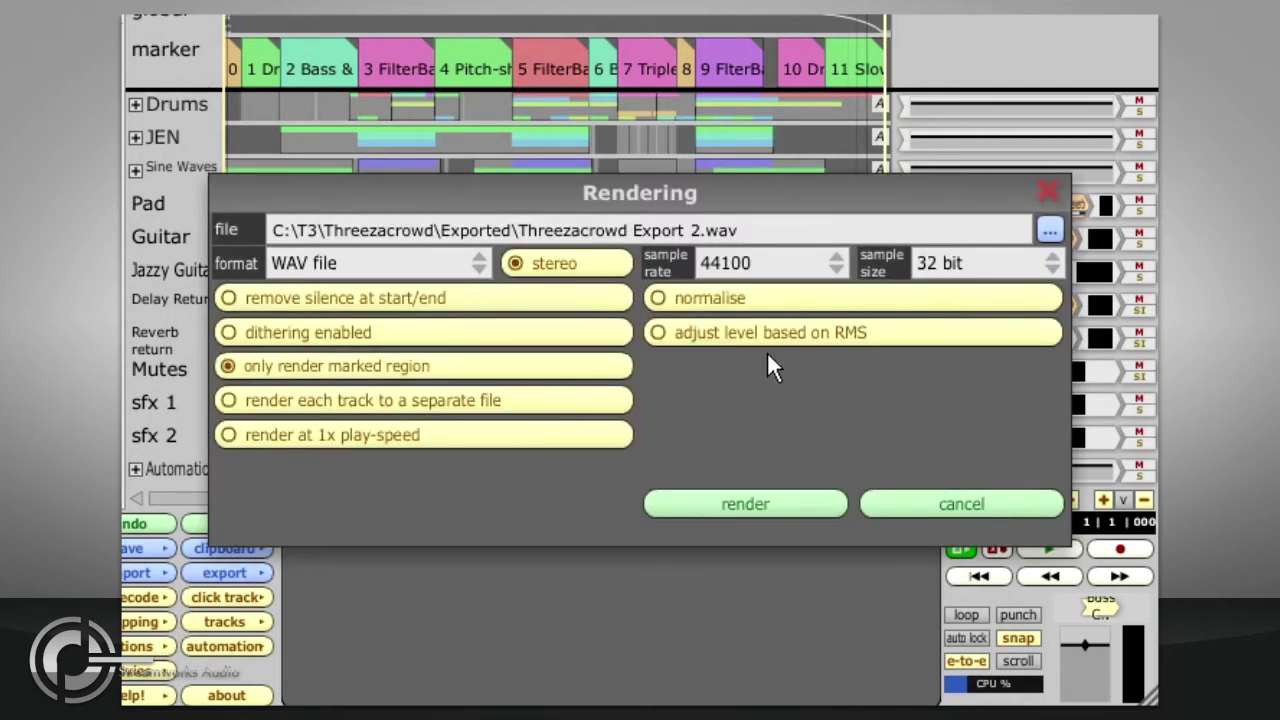
click(1049, 230)
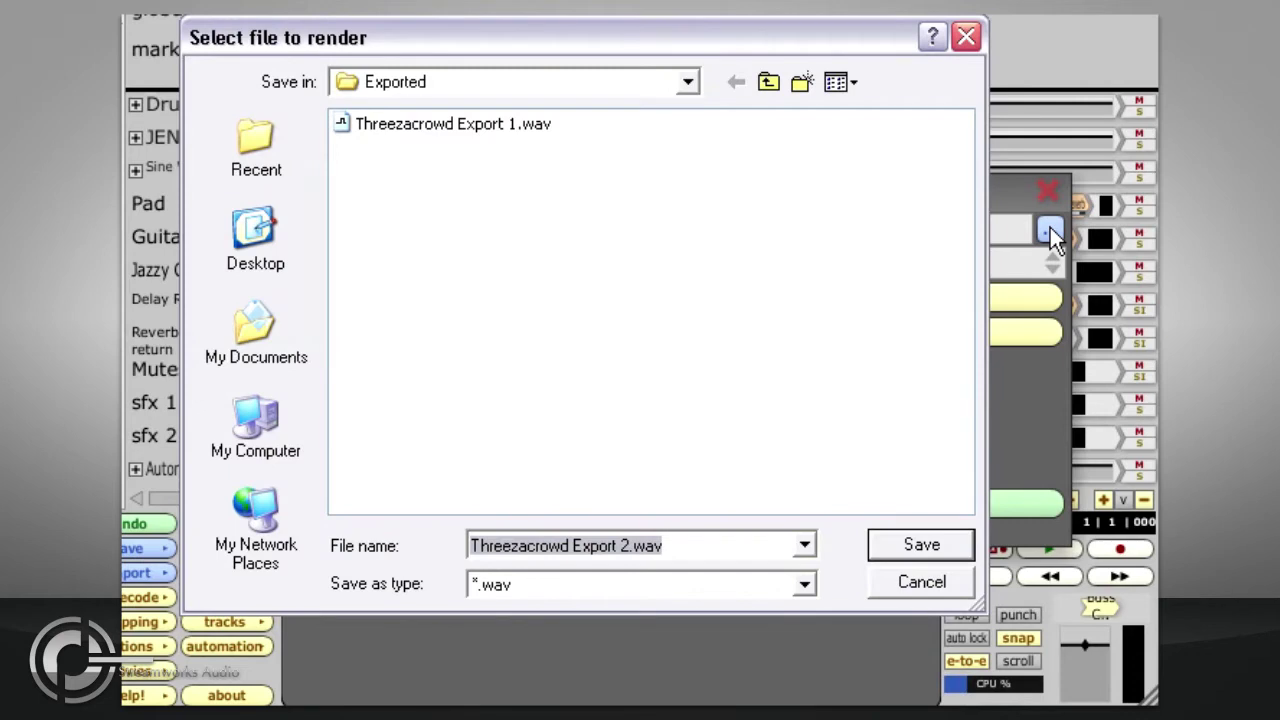
click(926, 589)
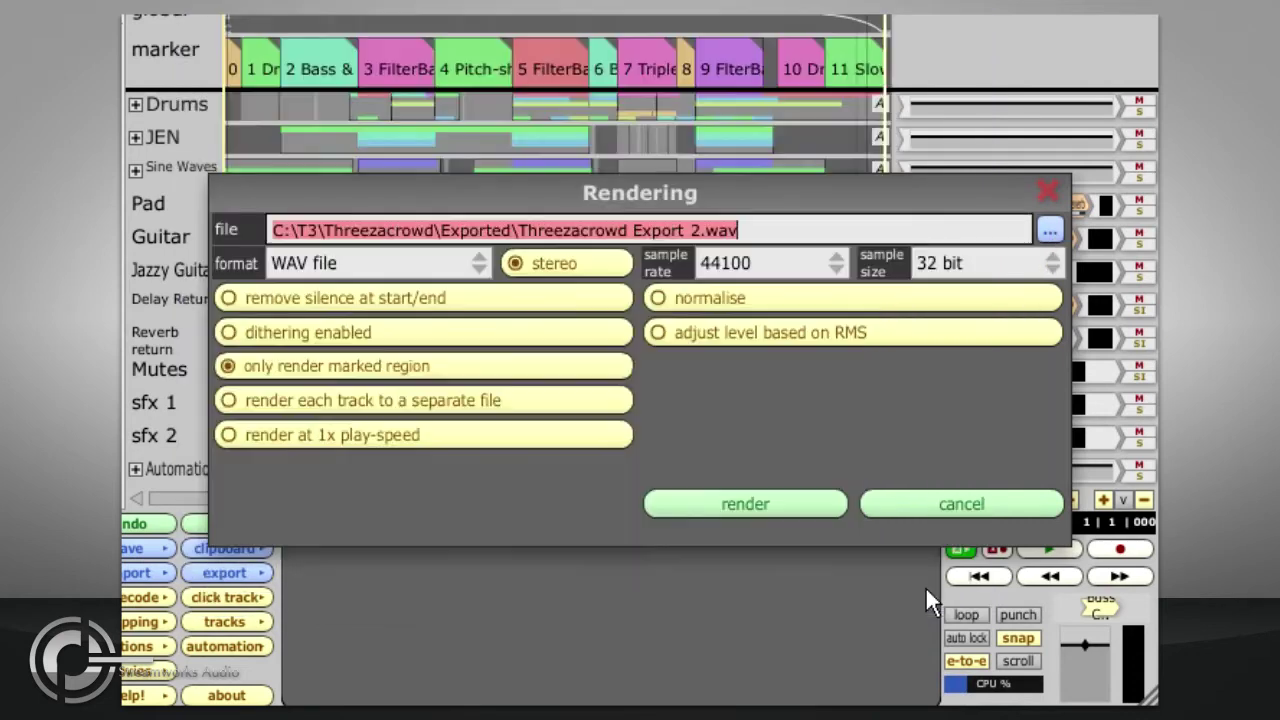
- Examine the export's format choices and stereo option, and check the sound card's sample rate in the M Audio Delta Control Panel
click(394, 260)
click(394, 260)
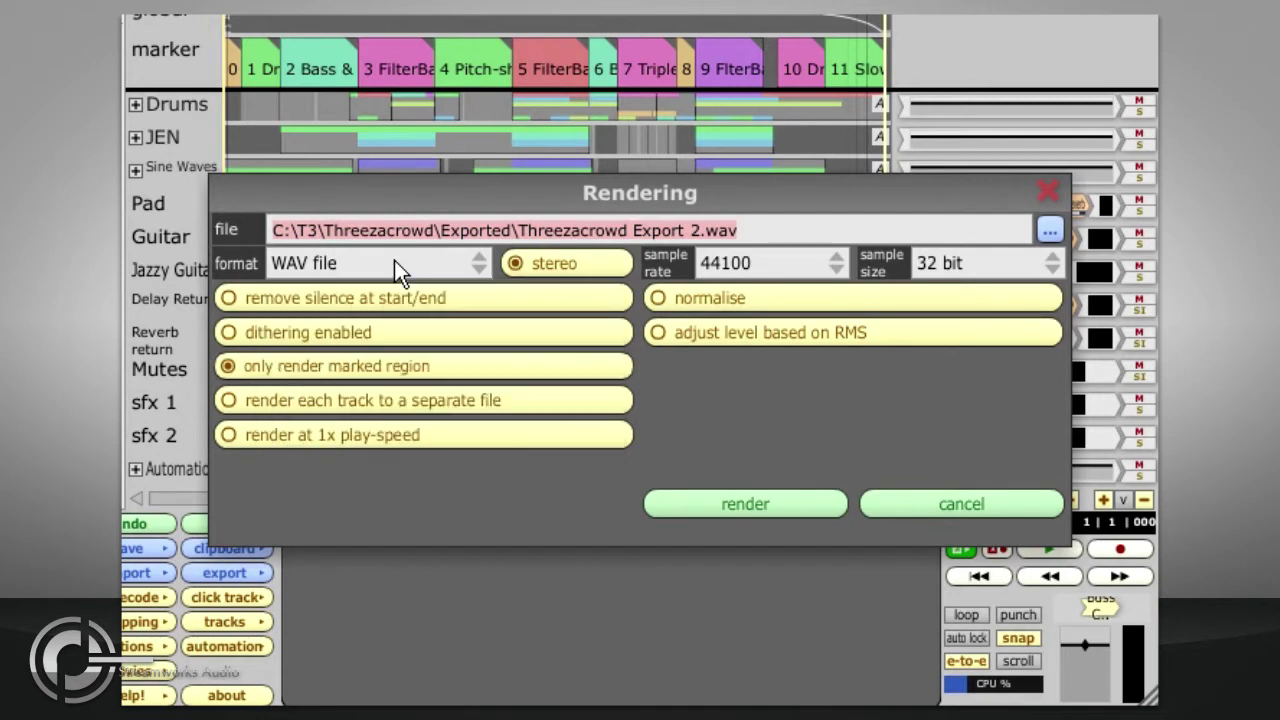
click(602, 263)
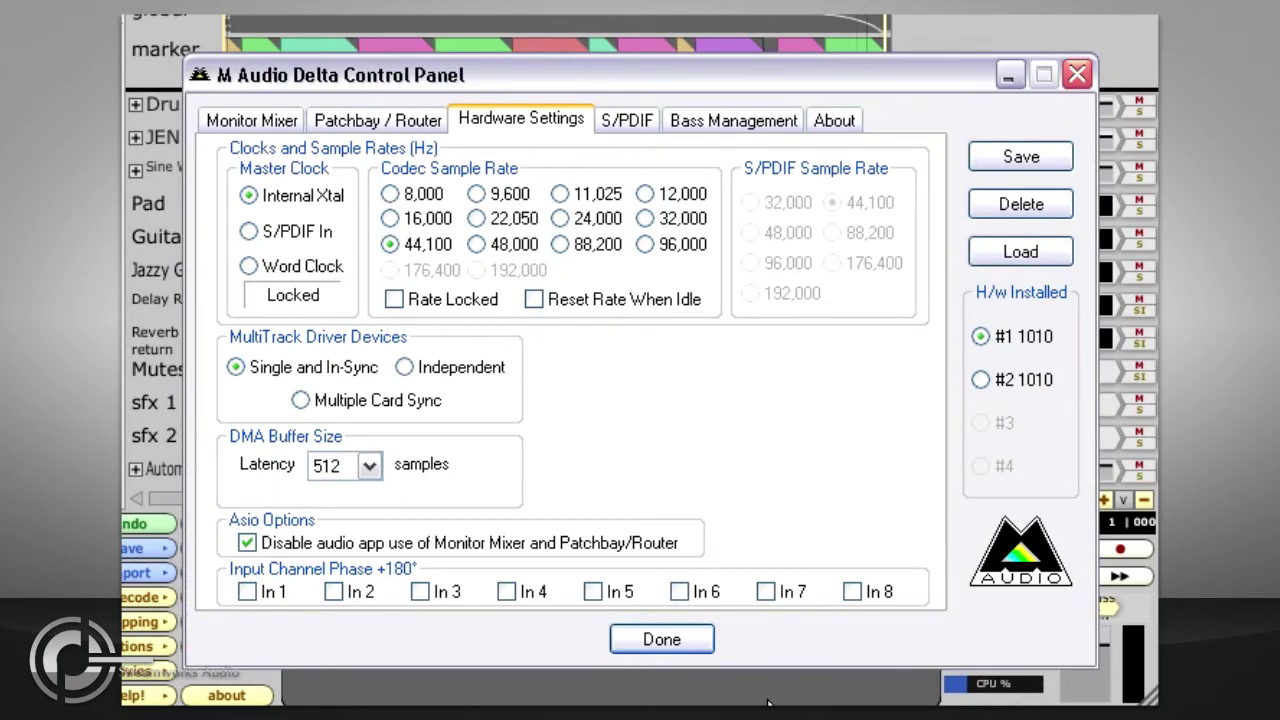
click(680, 632)
- Try 48000 as the export's sample rate and return it to 44100
click(756, 262)
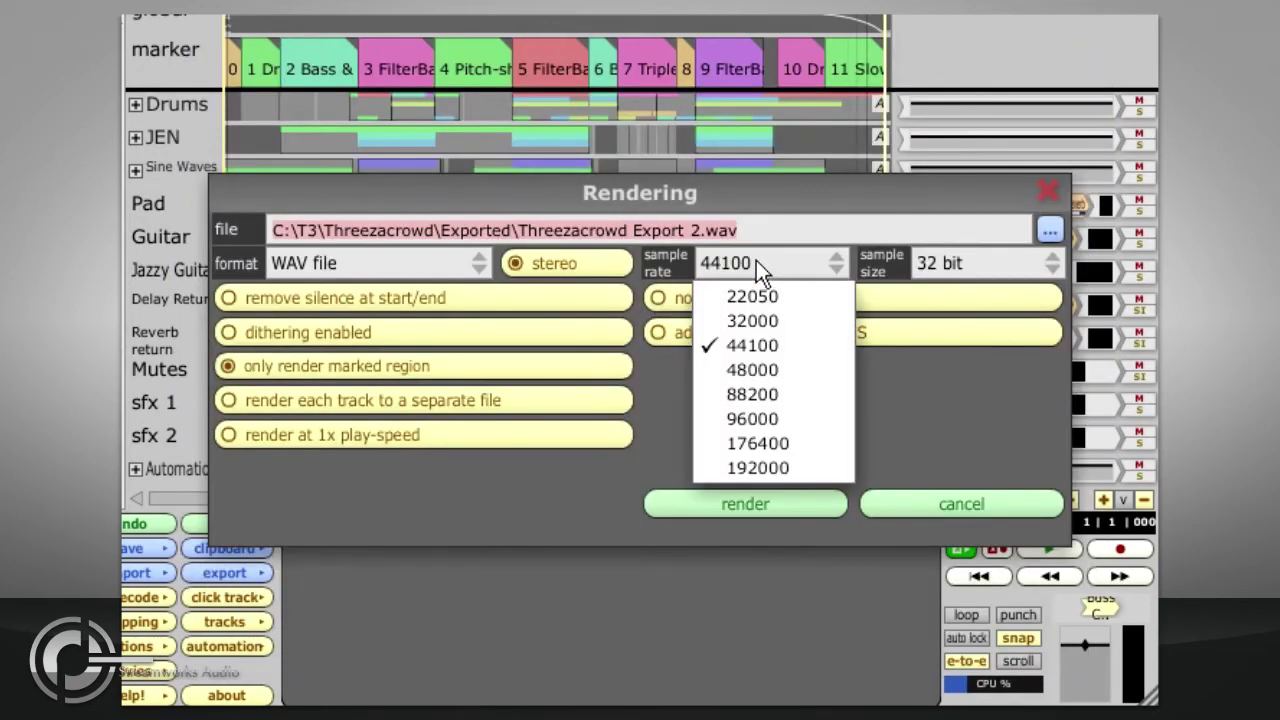
click(827, 369)
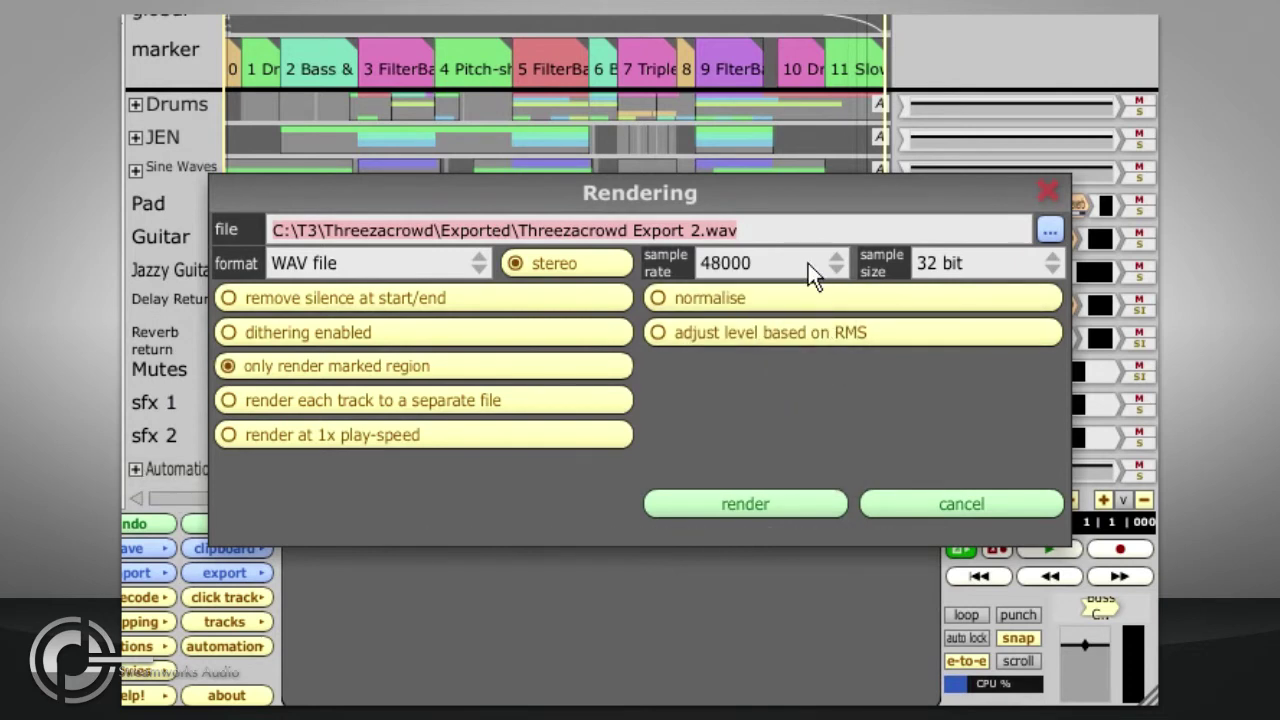
click(808, 263)
click(793, 366)
- Set the export's sample size to 16 bit and enable dithering
click(1012, 263)
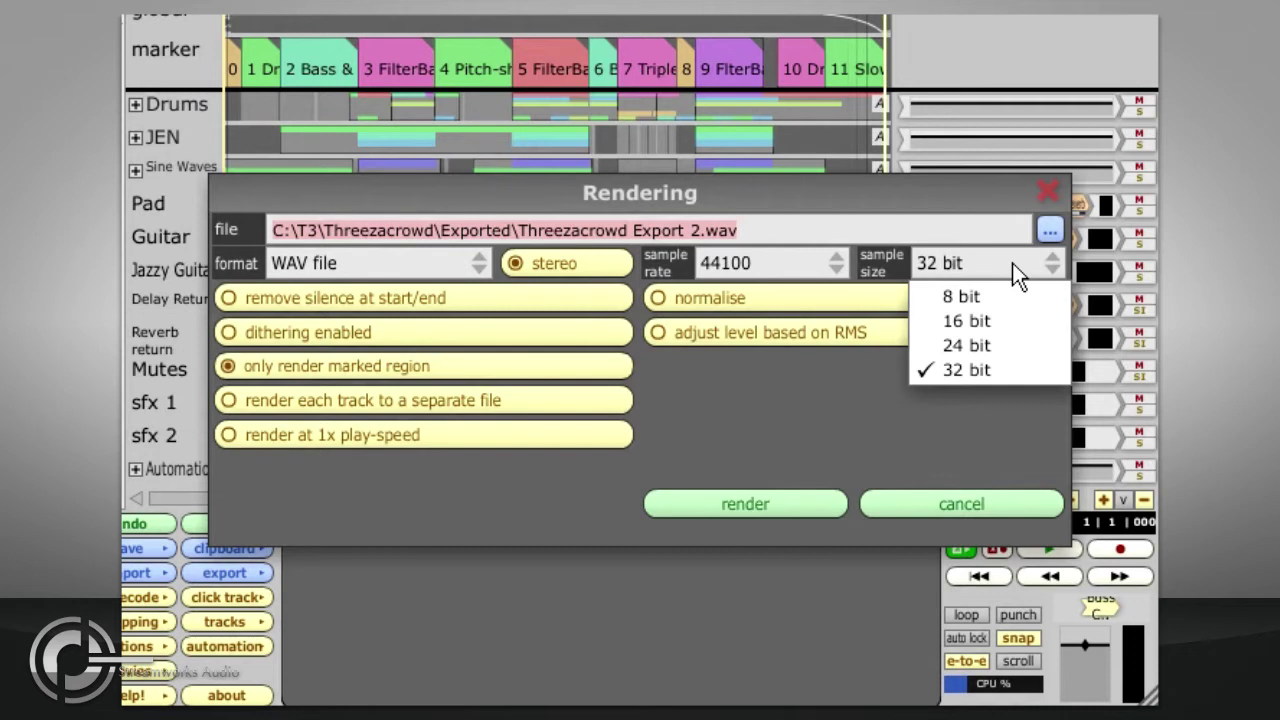
click(1015, 320)
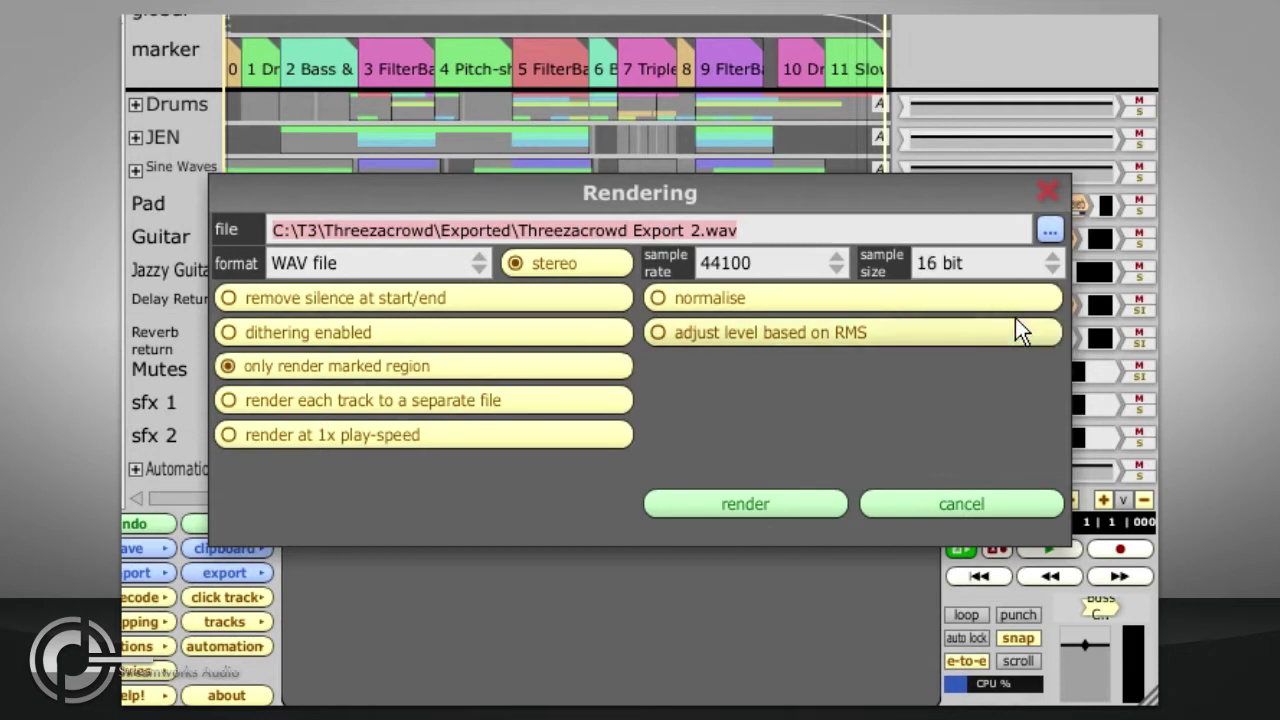
click(586, 329)
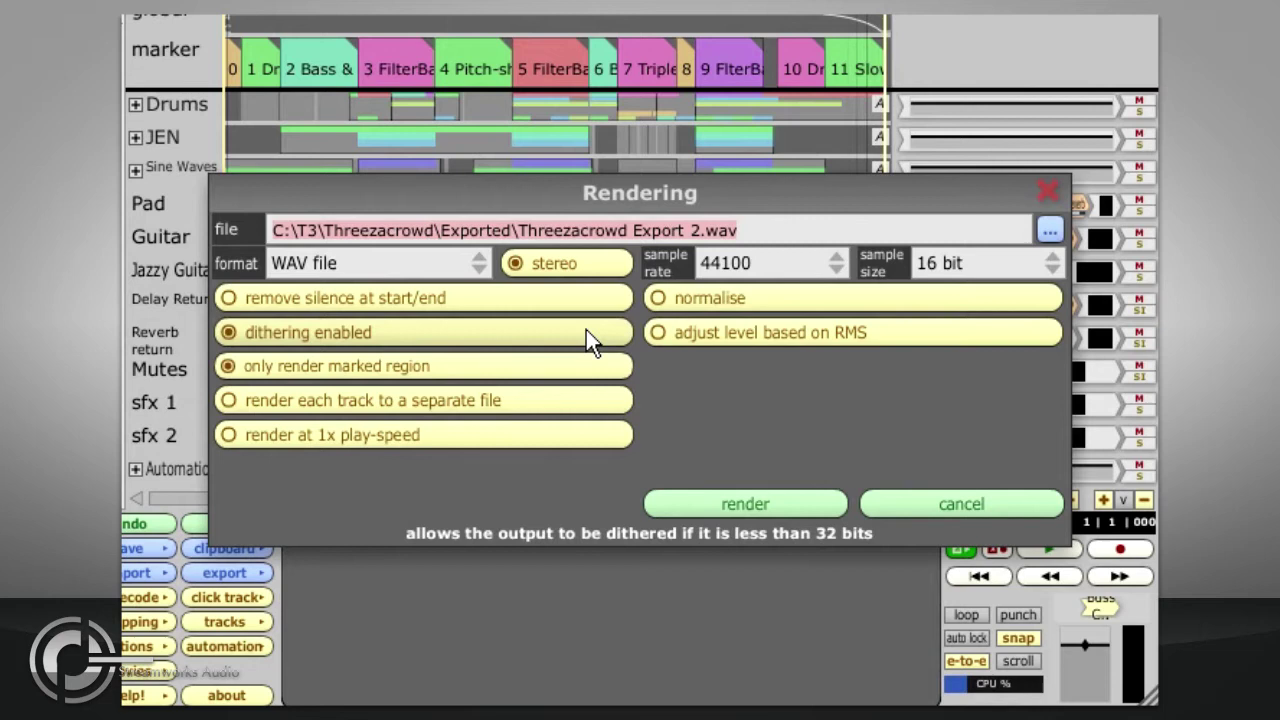
- Set the export's sample size to 24 bit and turn dithering off
click(1043, 260)
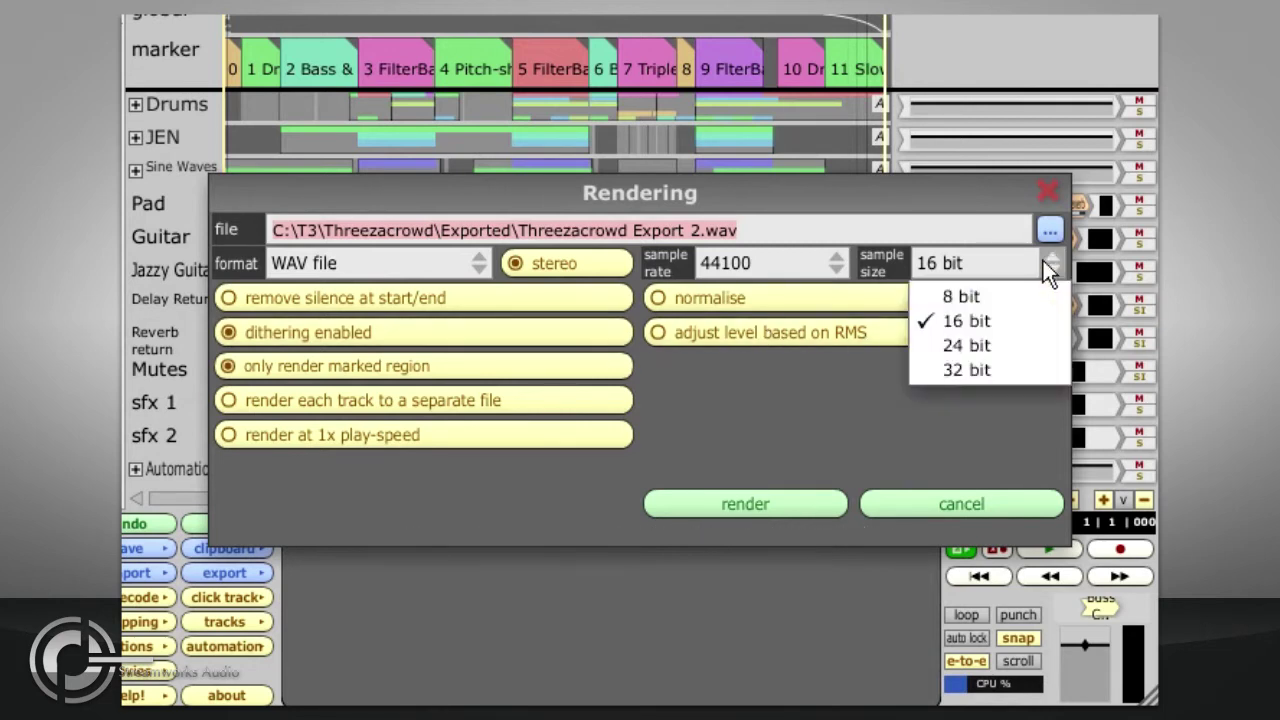
click(1034, 353)
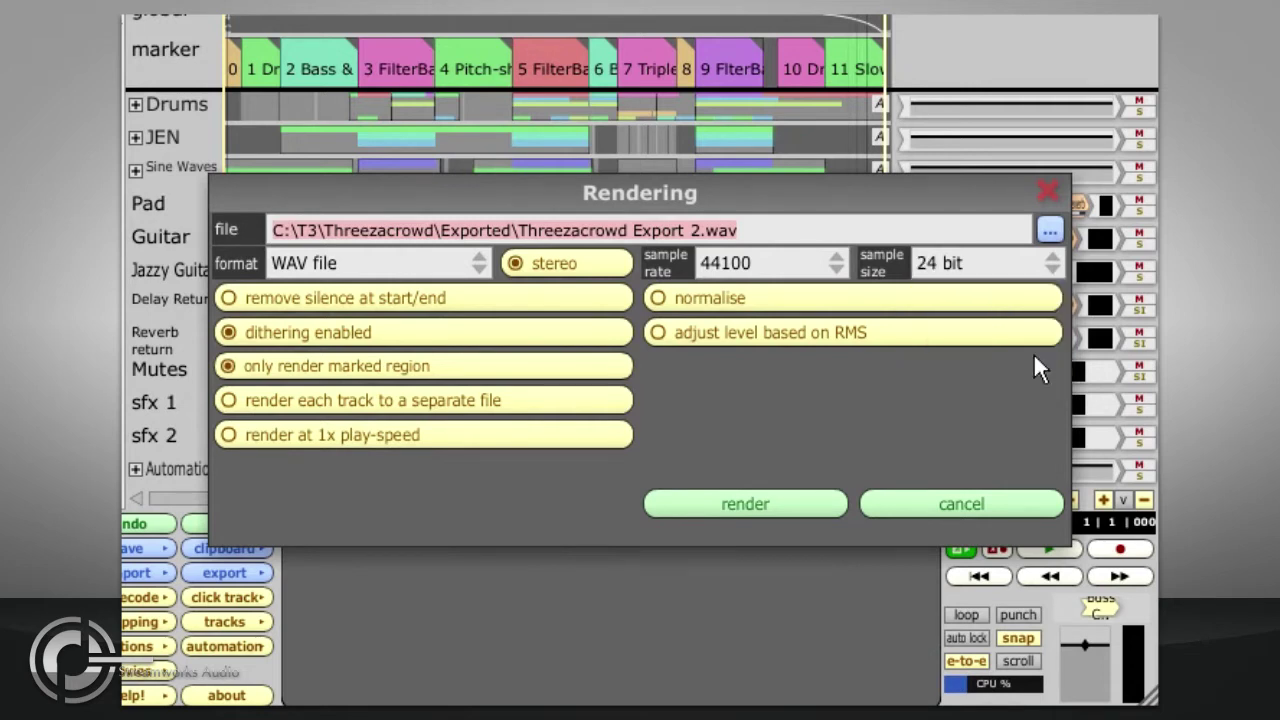
click(478, 333)
- Render the marked region to Threezacrowd Export 2.wav with a 32 bit sample size
click(976, 266)
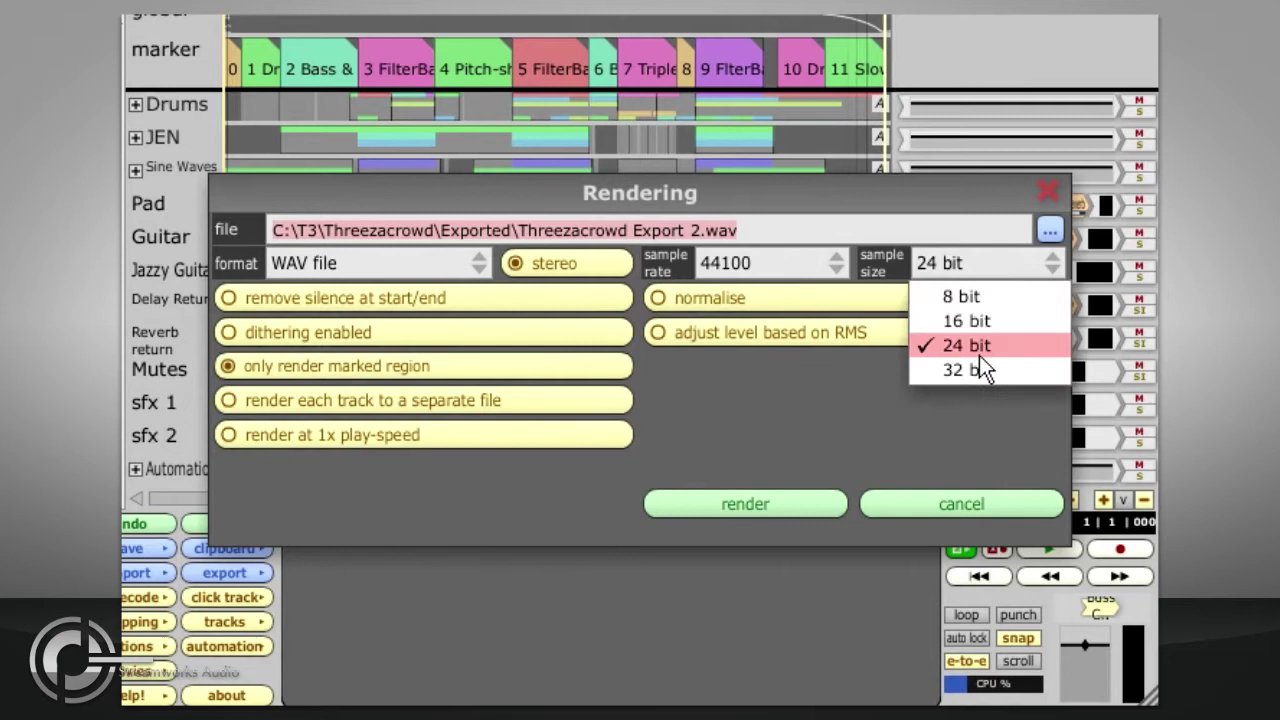
click(979, 370)
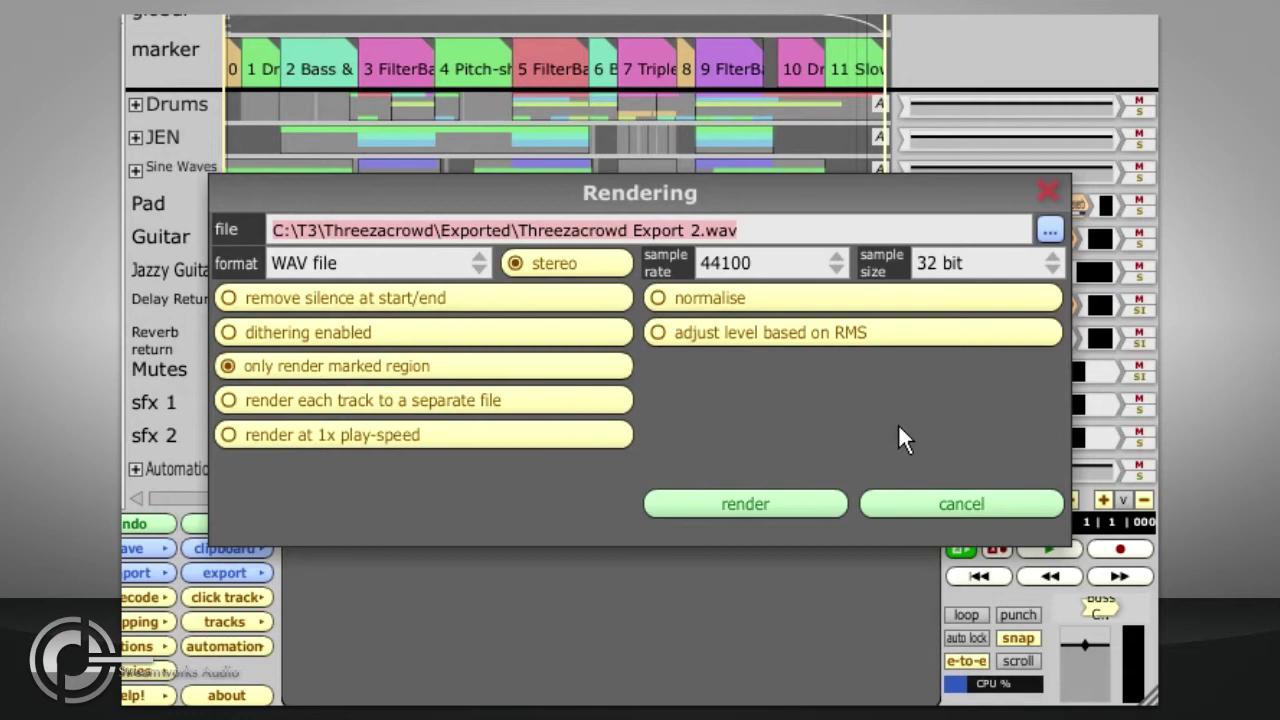
click(824, 500)
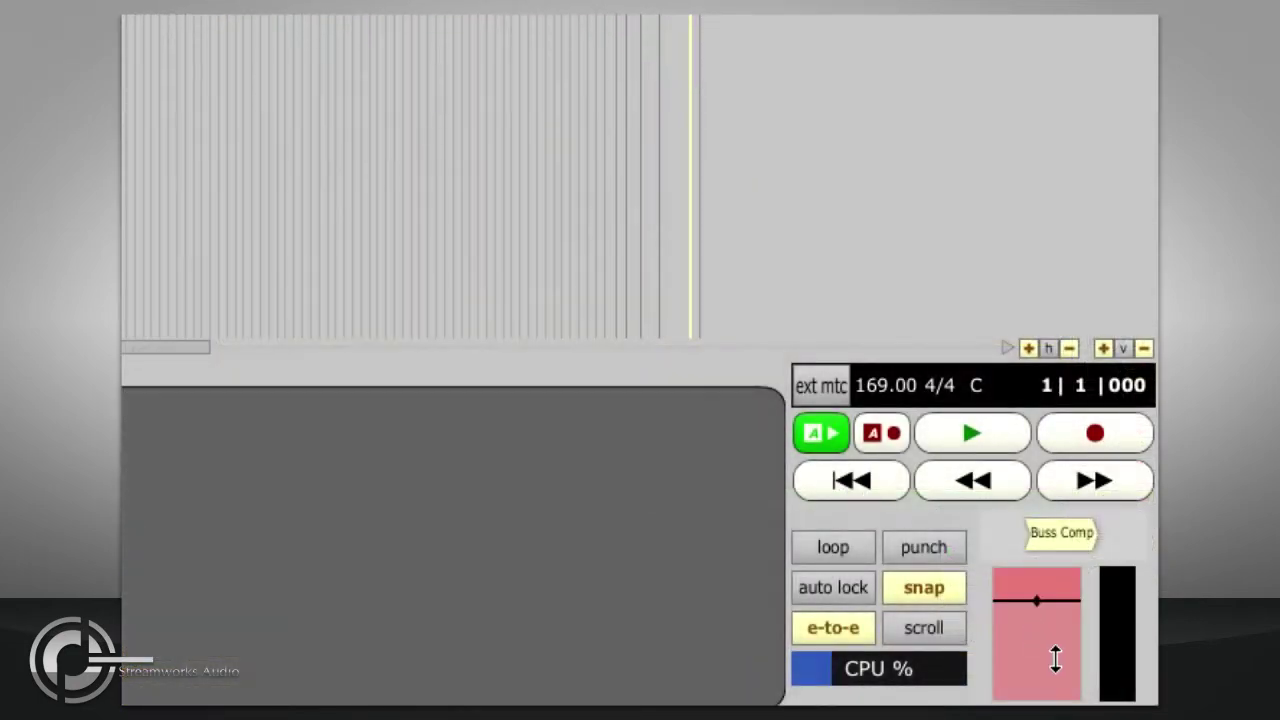
- Overdrive the master output by raising its volume to maximum and adding volume and pan filters, and play the edit to hear it
drag(1055, 659, 1033, 212)
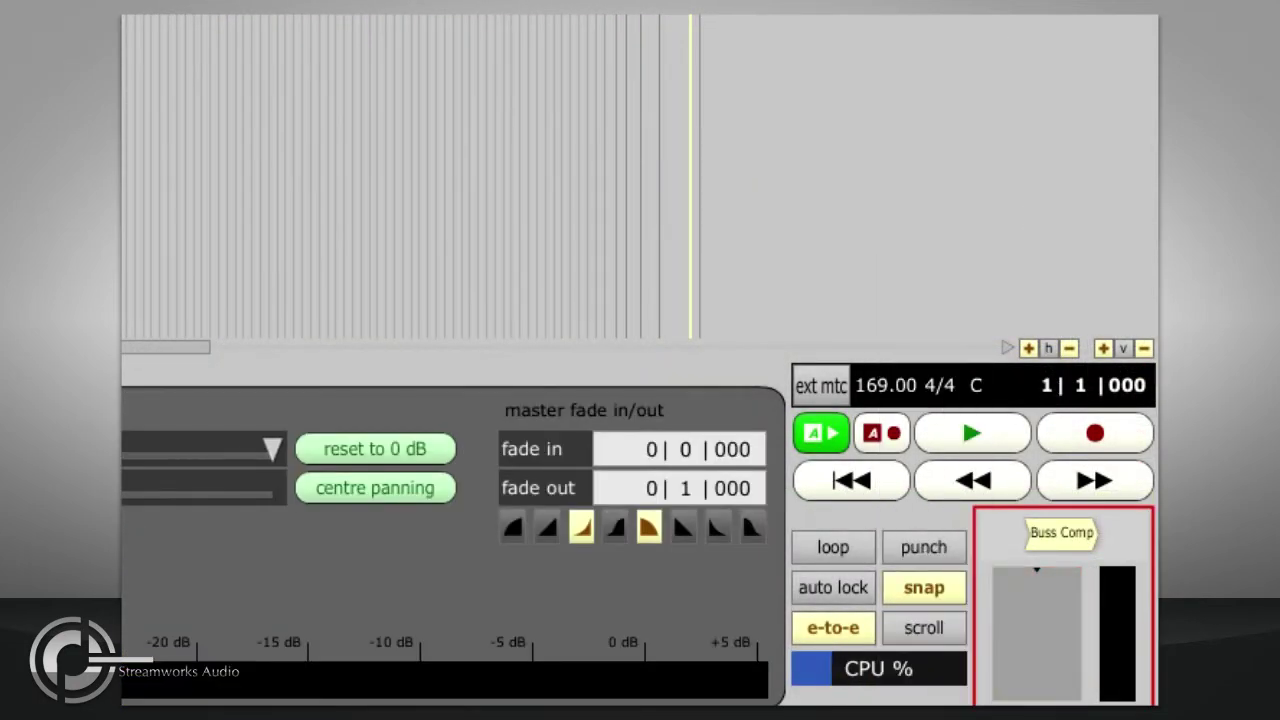
click(1114, 527)
click(1108, 535)
key(space)
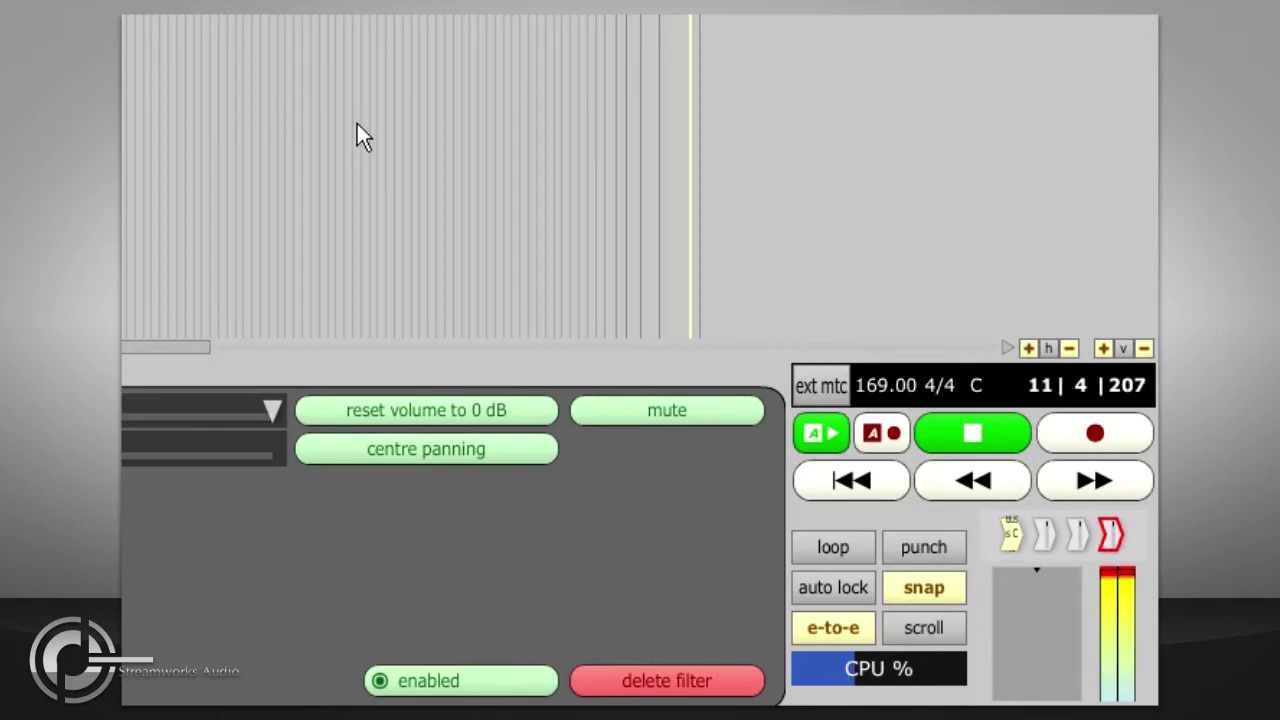
key(space)
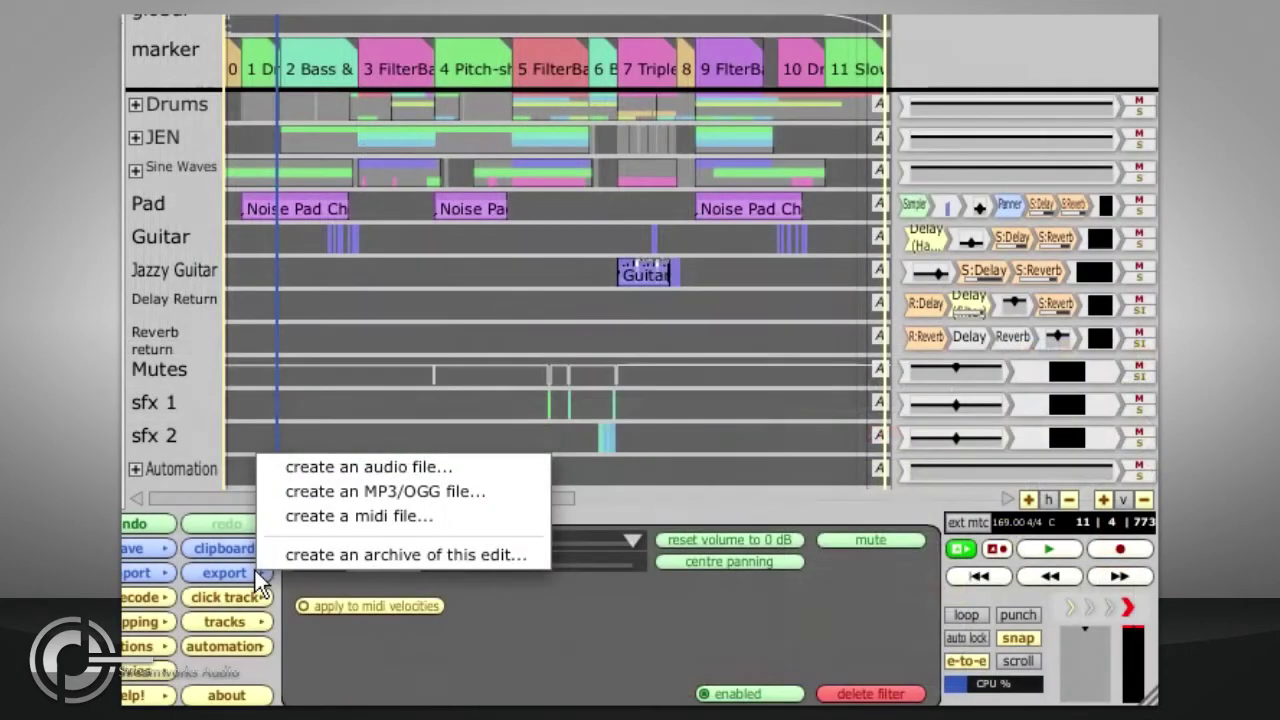
- Open the audio file export settings for the overdriven edit and view the sample size options
click(394, 468)
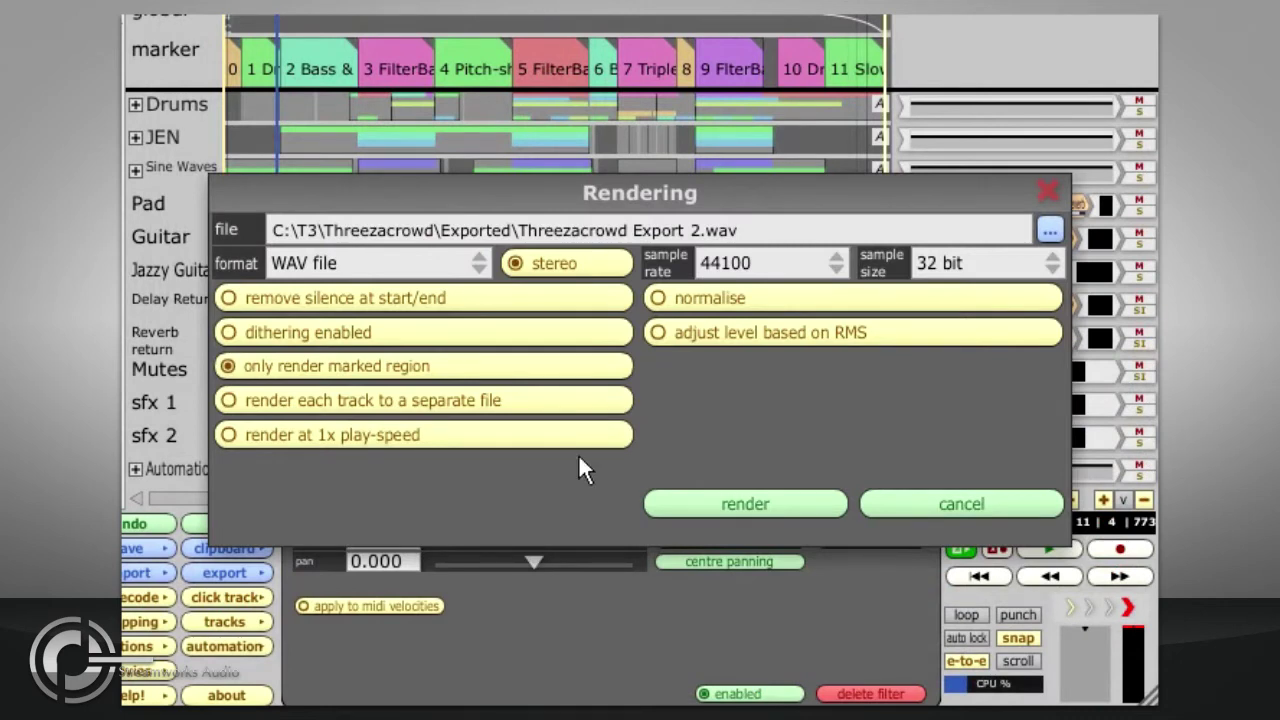
click(997, 262)
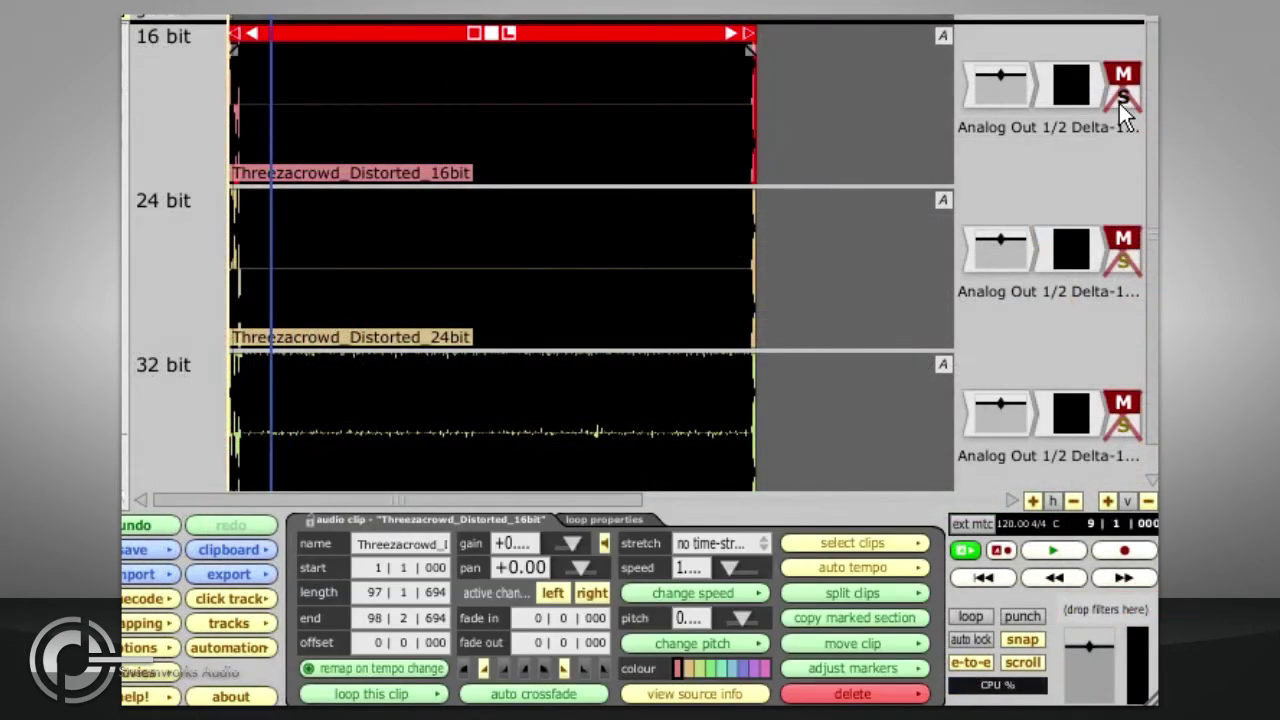
- Play the distorted 16, 24 and 32 bit exports, soloing each track in turn to compare them, and stop playback
click(1121, 97)
key(space)
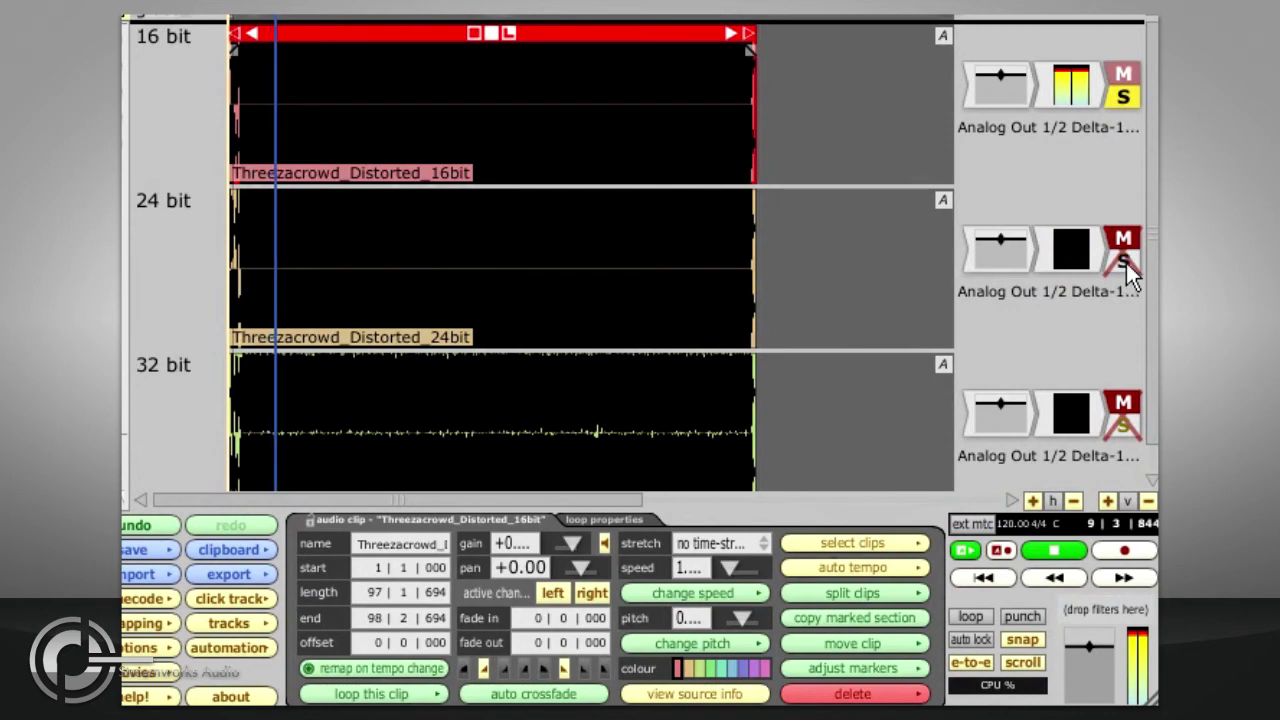
click(1126, 264)
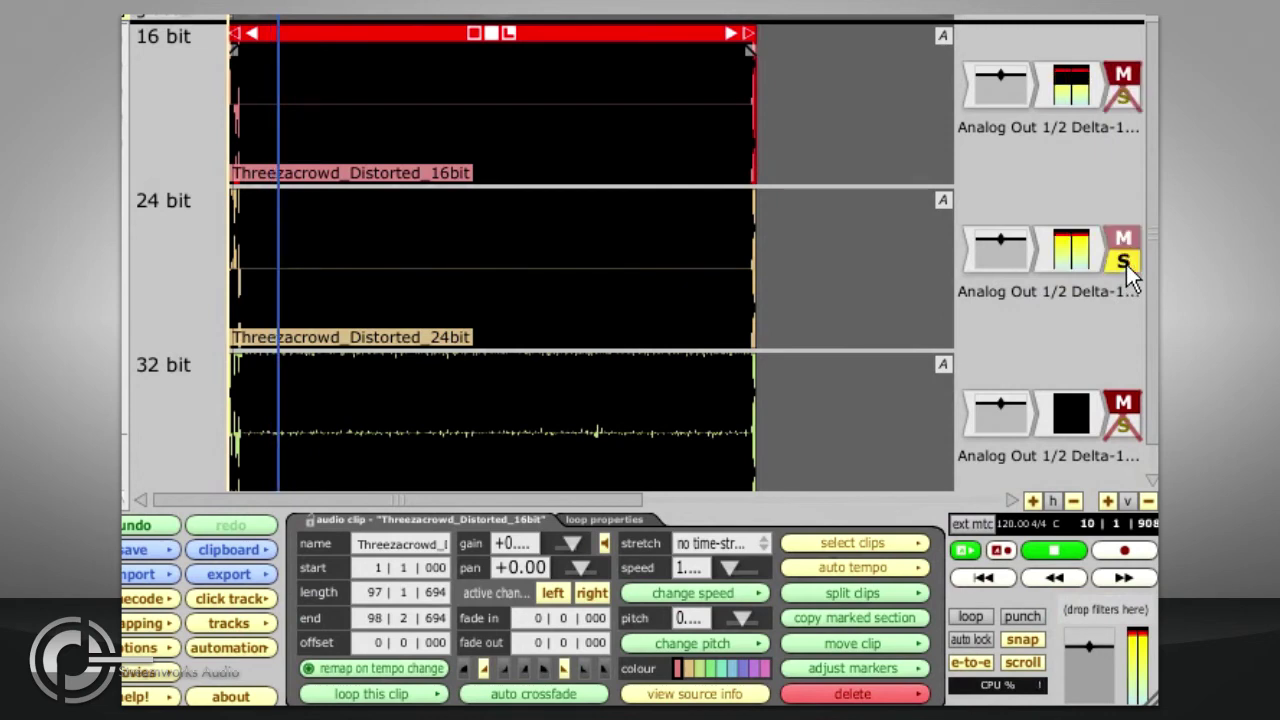
click(1123, 423)
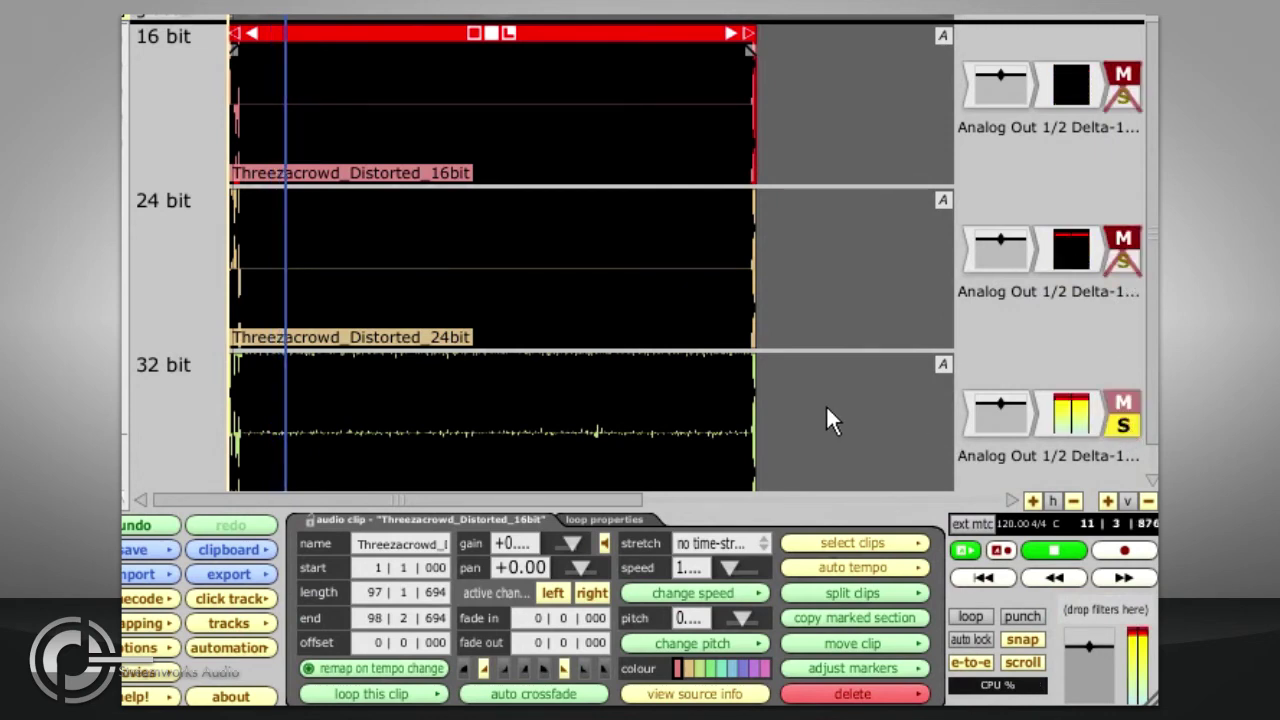
key(space)
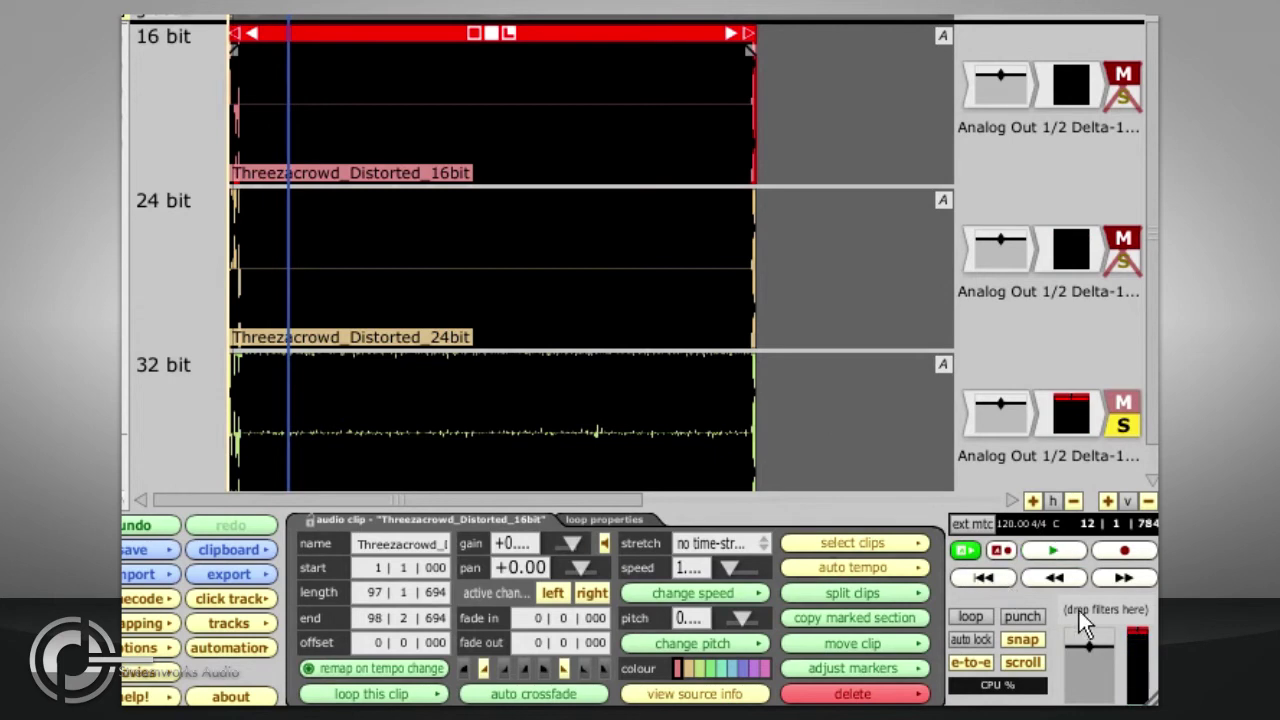
- Set the master volume to -24 dB
click(1083, 622)
click(367, 566)
text(-24)
key(Return)
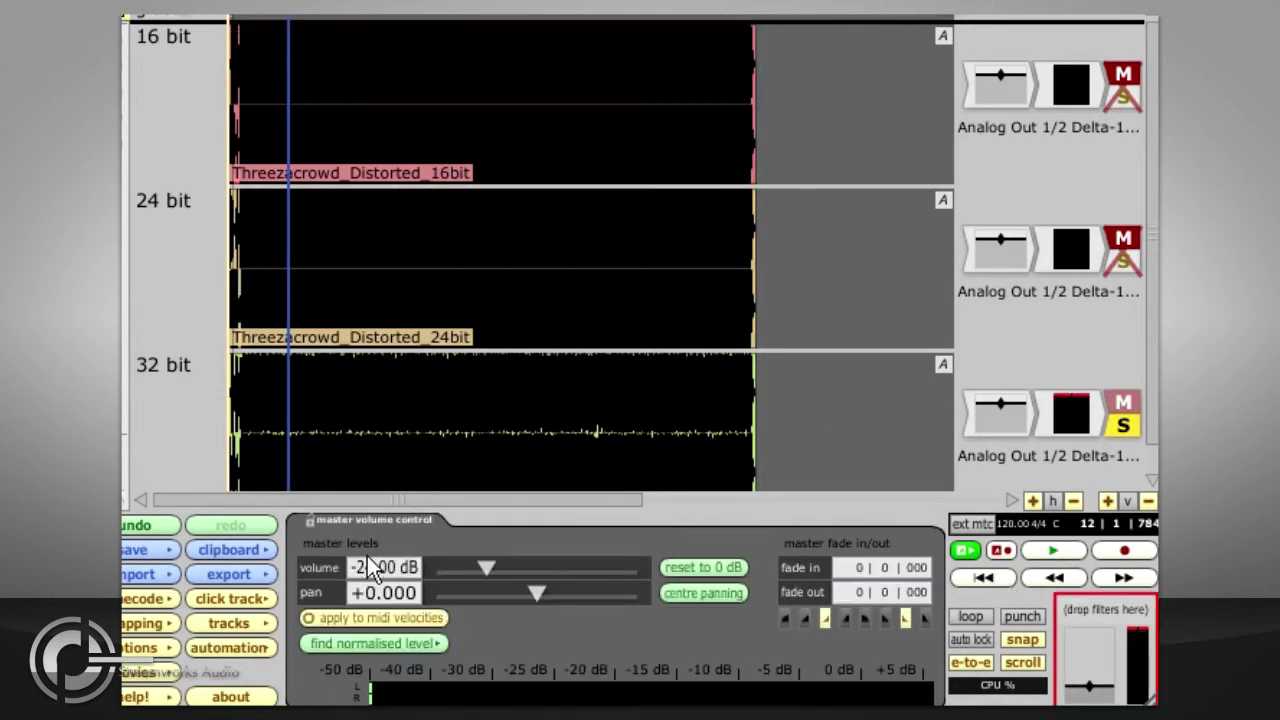
- Play the edit at the lowered master level, soloing the 16, 24 and 32 bit tracks one after another
click(1123, 95)
key(space)
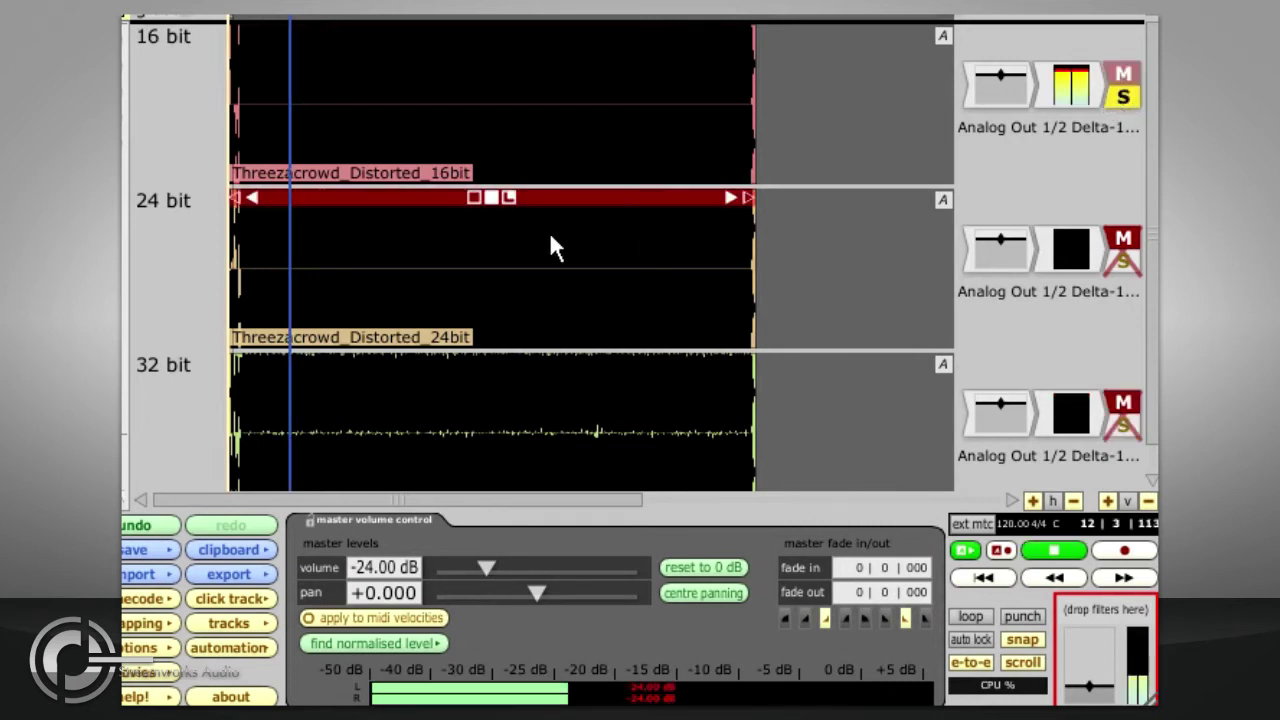
click(1121, 261)
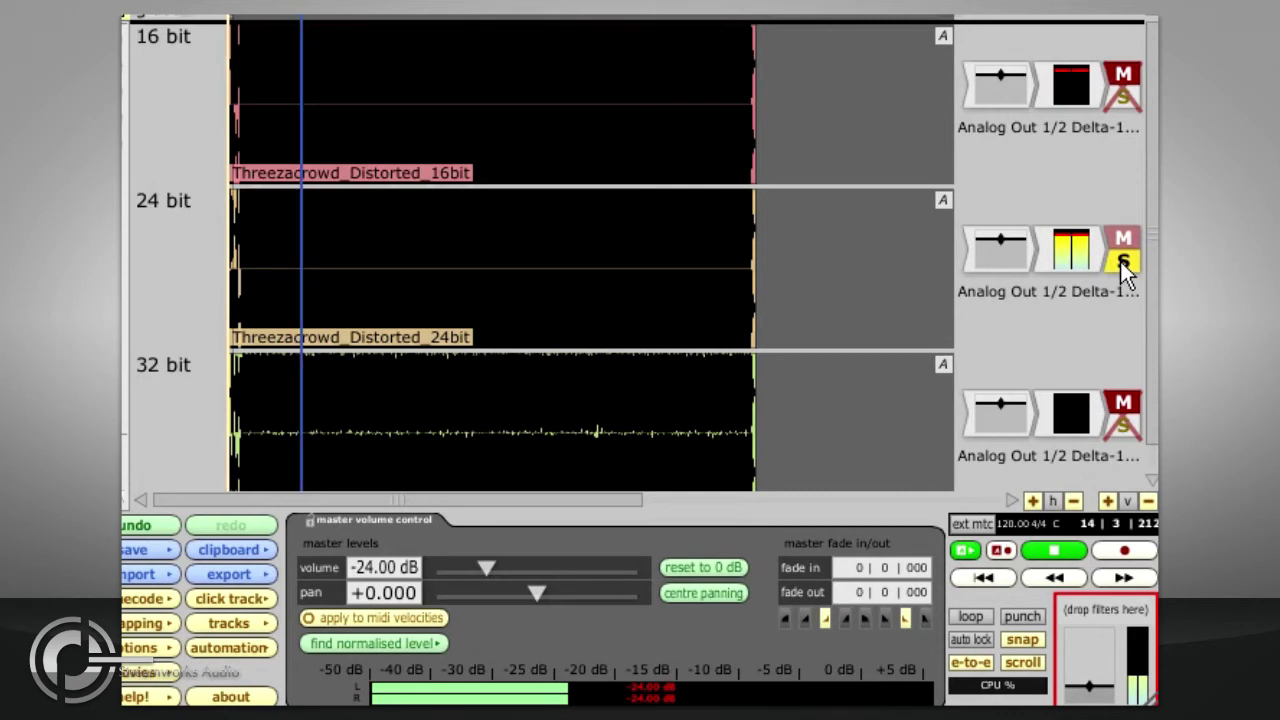
click(1124, 424)
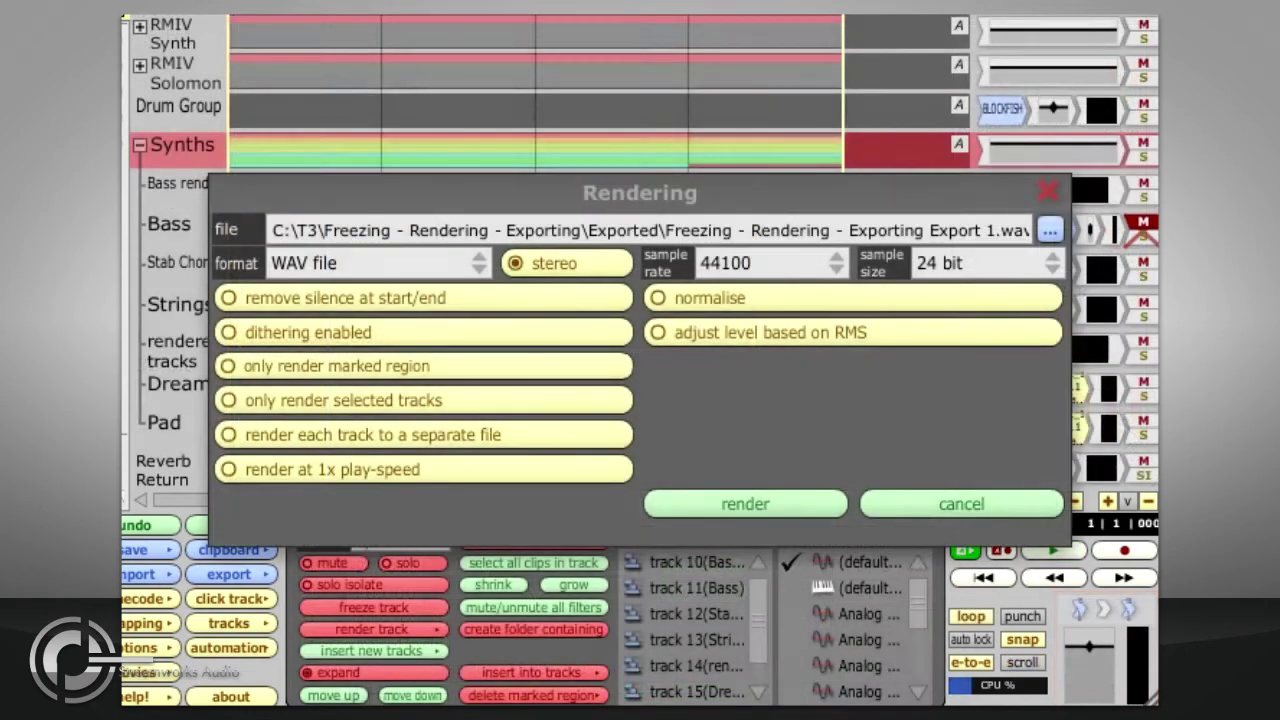
- Try the export options for removing silence at start/end and rendering only the marked region, switching each off again
click(423, 299)
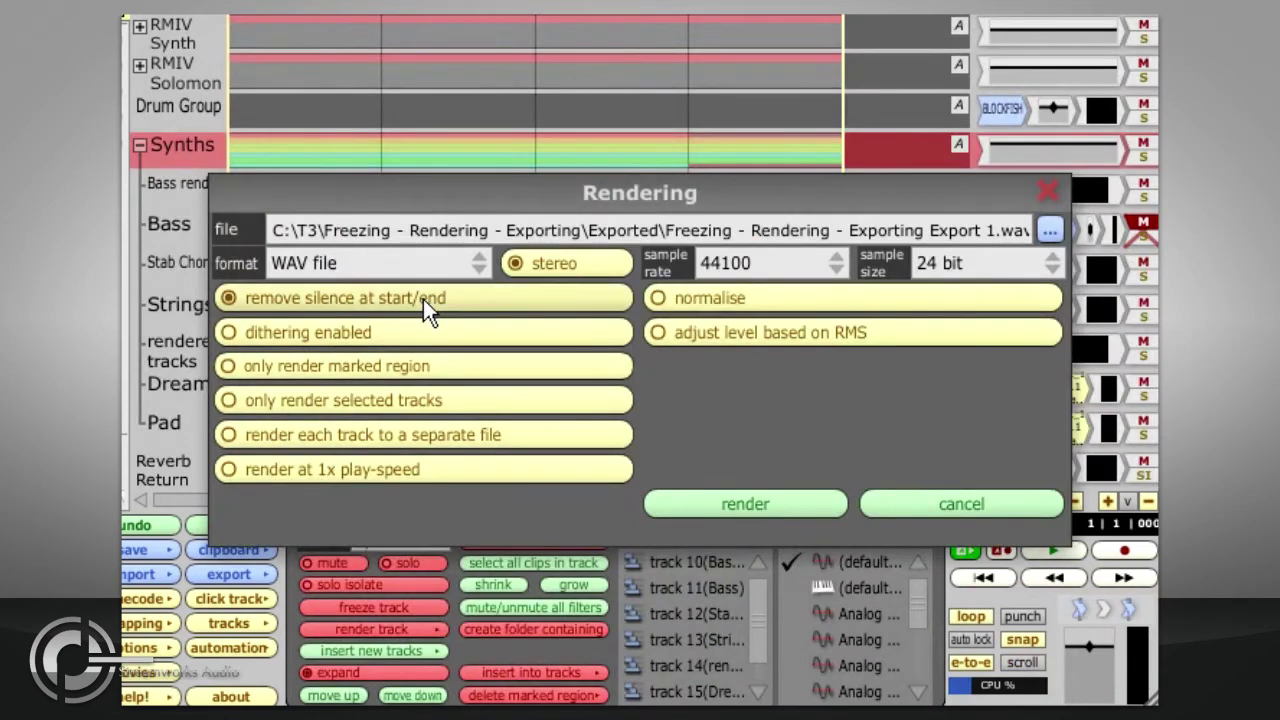
click(540, 298)
click(518, 368)
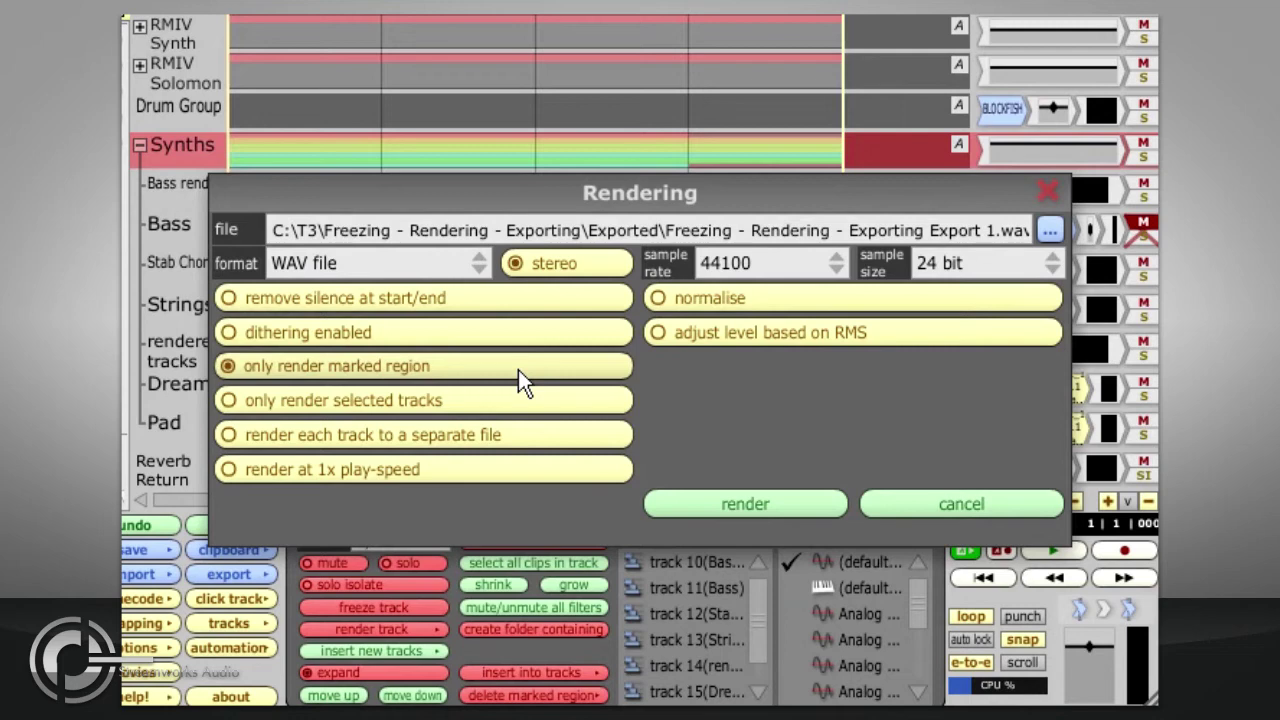
click(518, 369)
- Try rendering only the selected tracks, then rendering each track to a separate file
click(517, 395)
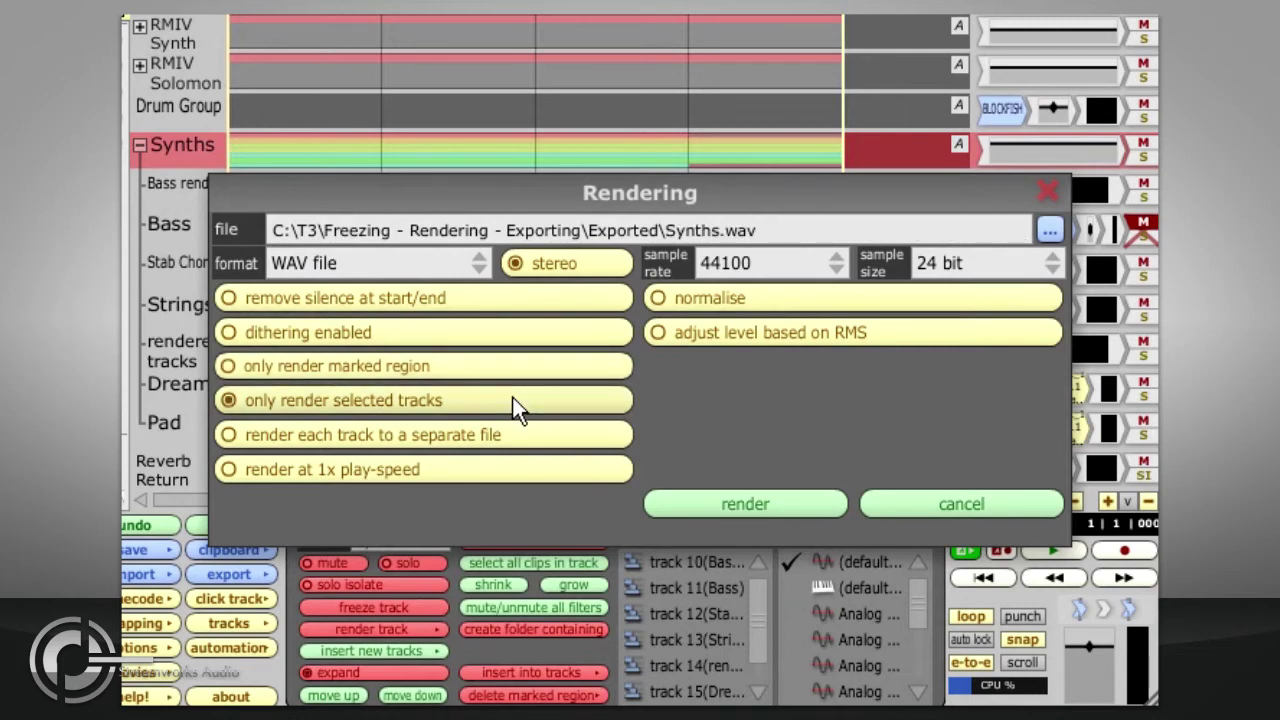
click(520, 434)
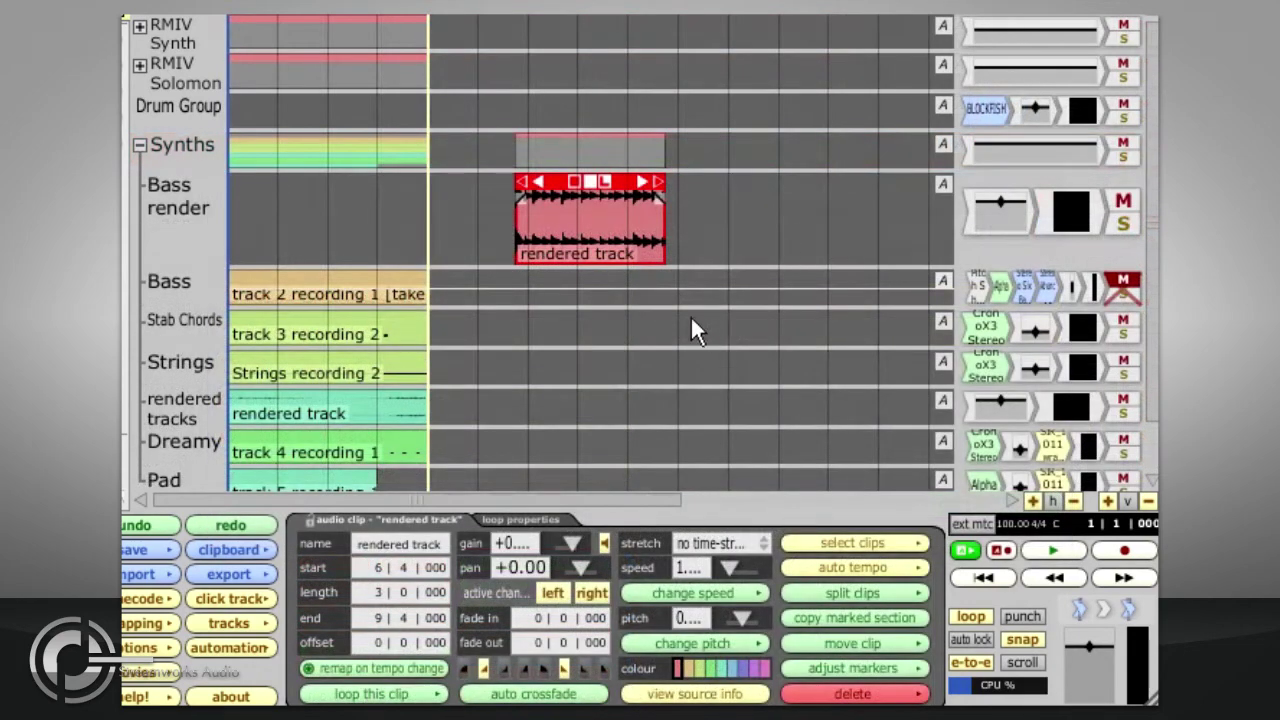
- Set the Bass render clip's start time to the original start time of its source BWAV
right_click(563, 230)
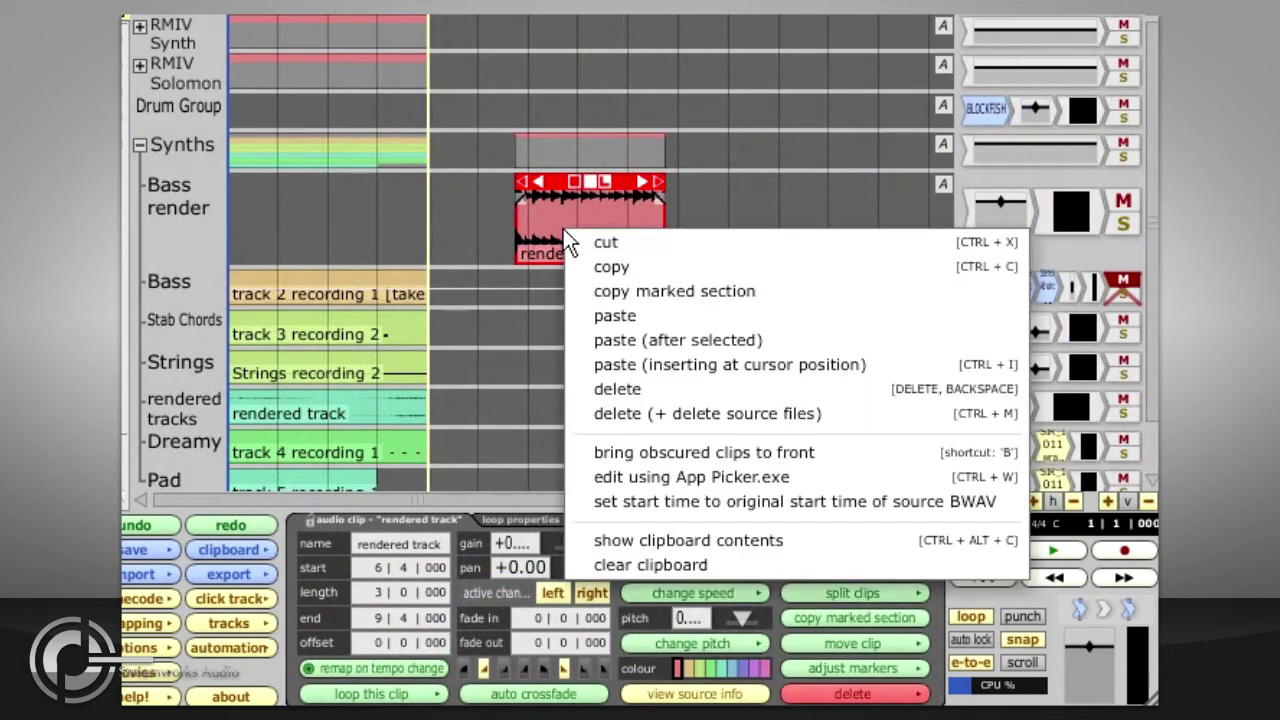
click(1014, 505)
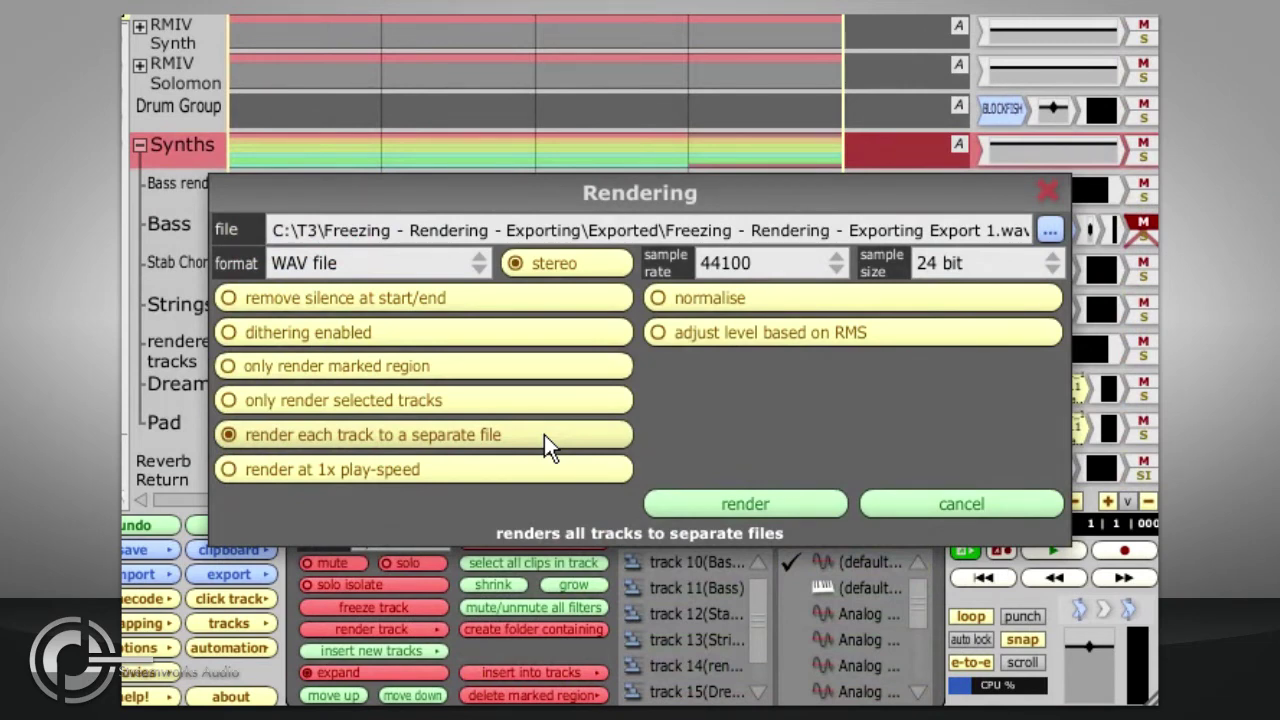
- Turn off separate-file rendering and try the 1x play-speed and normalise options, leaving both off
click(544, 434)
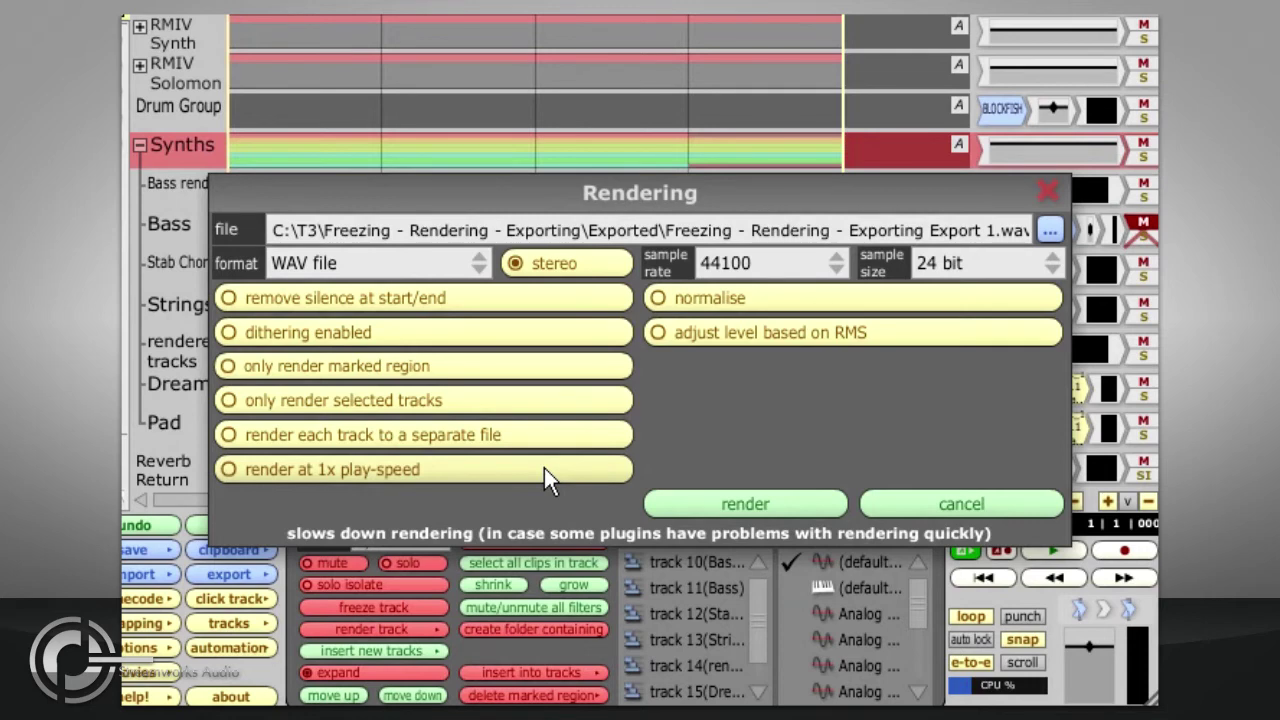
click(536, 471)
click(536, 471)
click(688, 303)
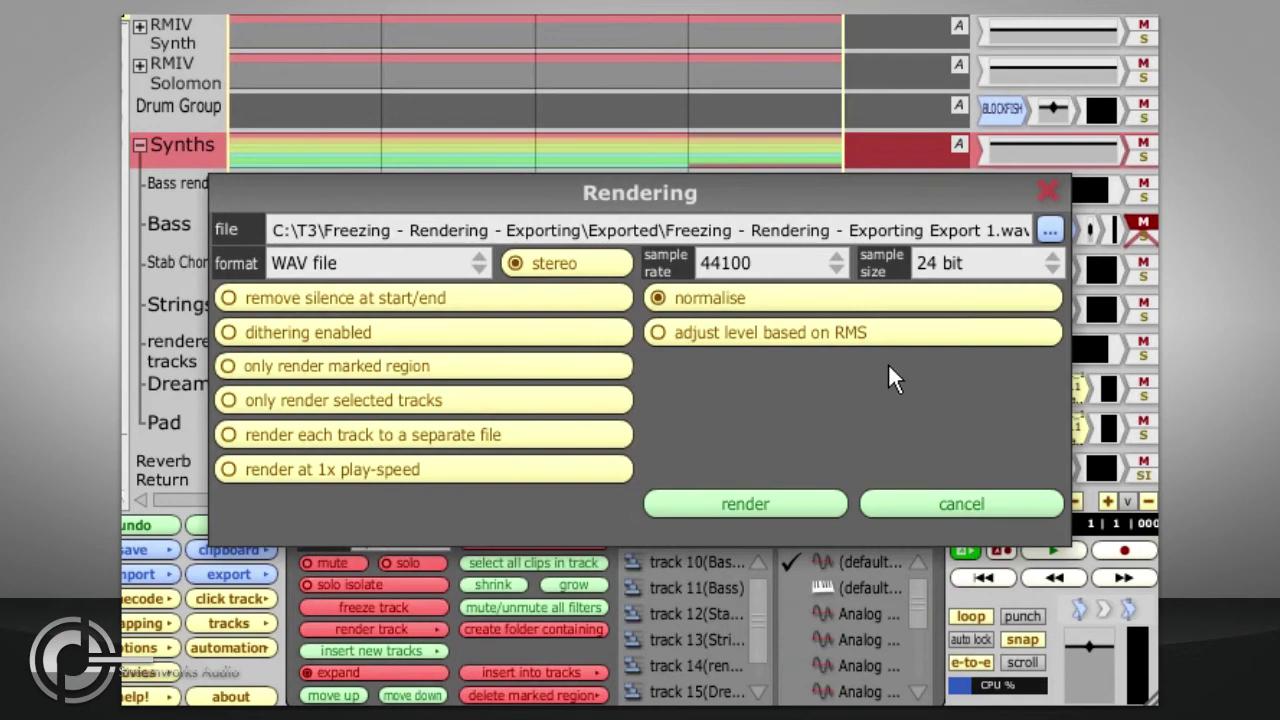
click(864, 302)
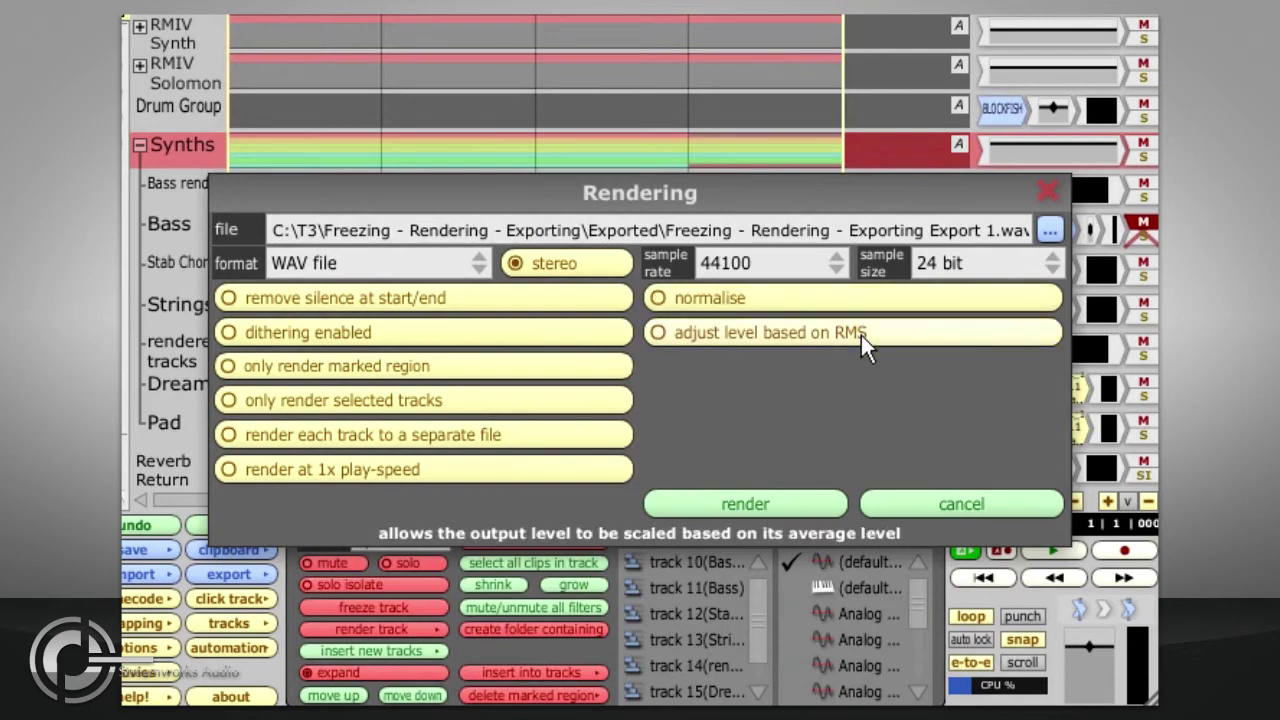
- Enable level adjustment based on RMS at -20 dB and set the export's sample size to 32 bit
click(861, 335)
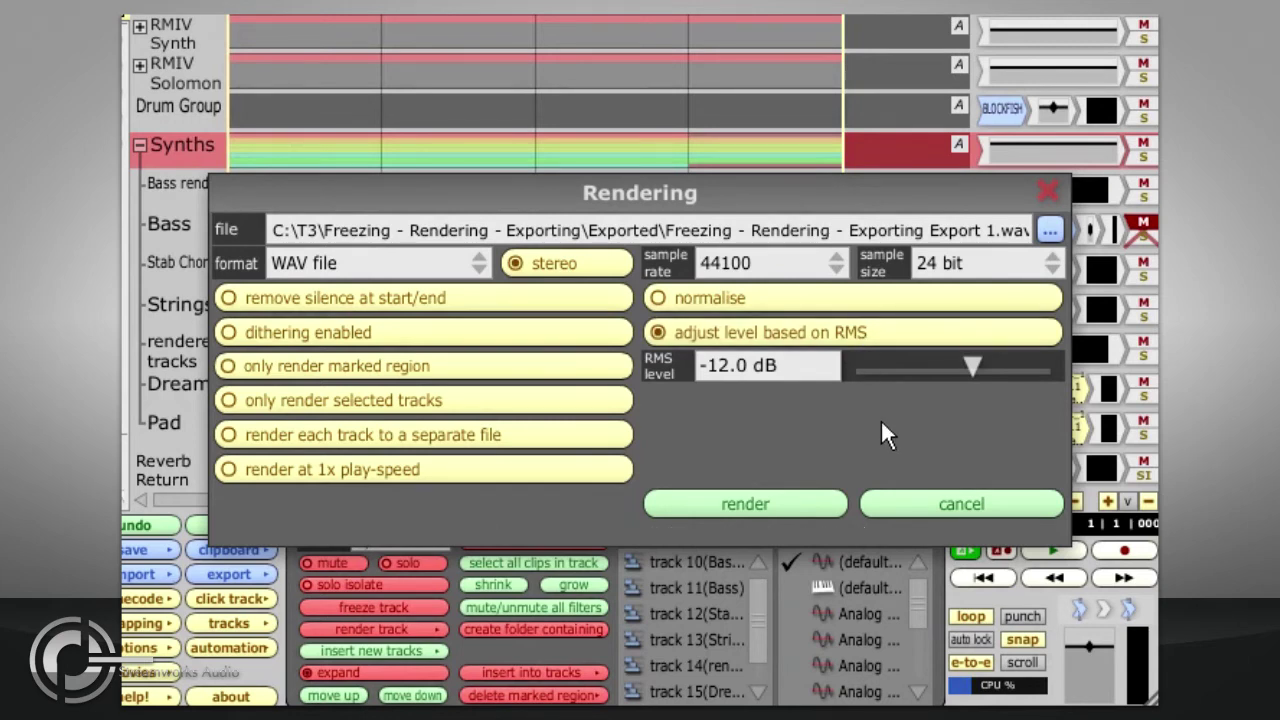
click(807, 367)
text(-20)
key(Return)
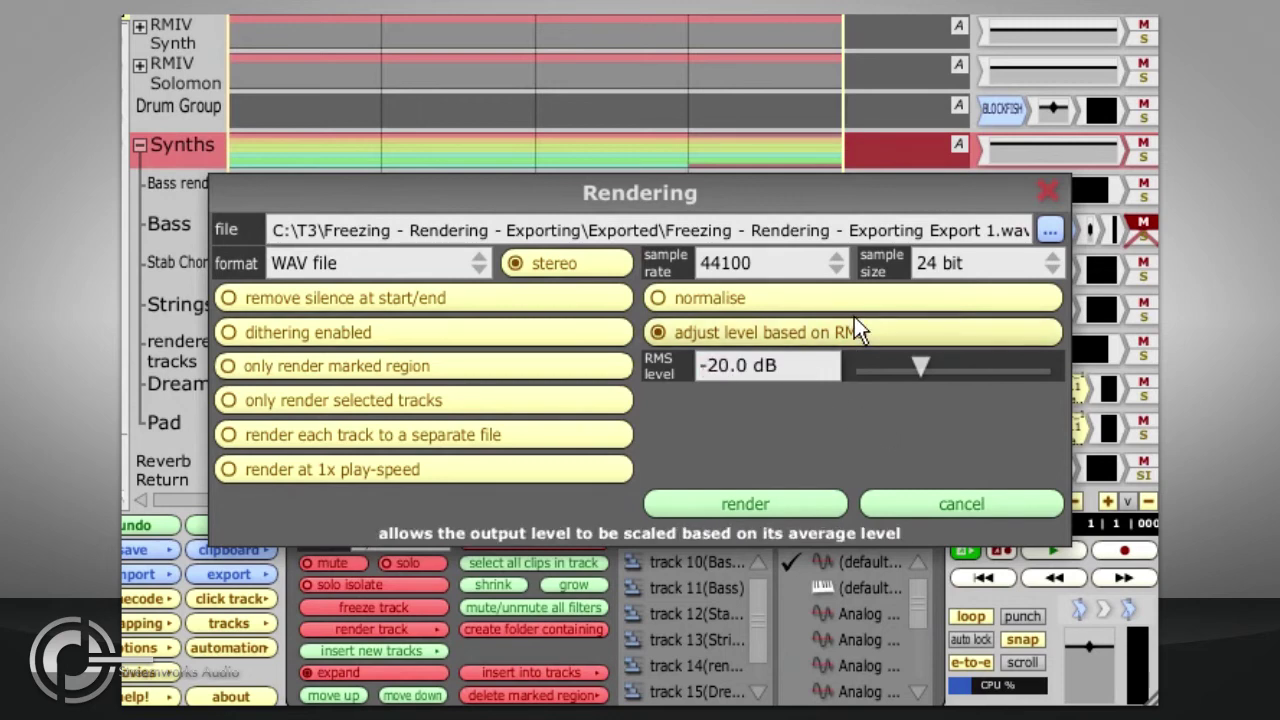
click(952, 273)
click(967, 368)
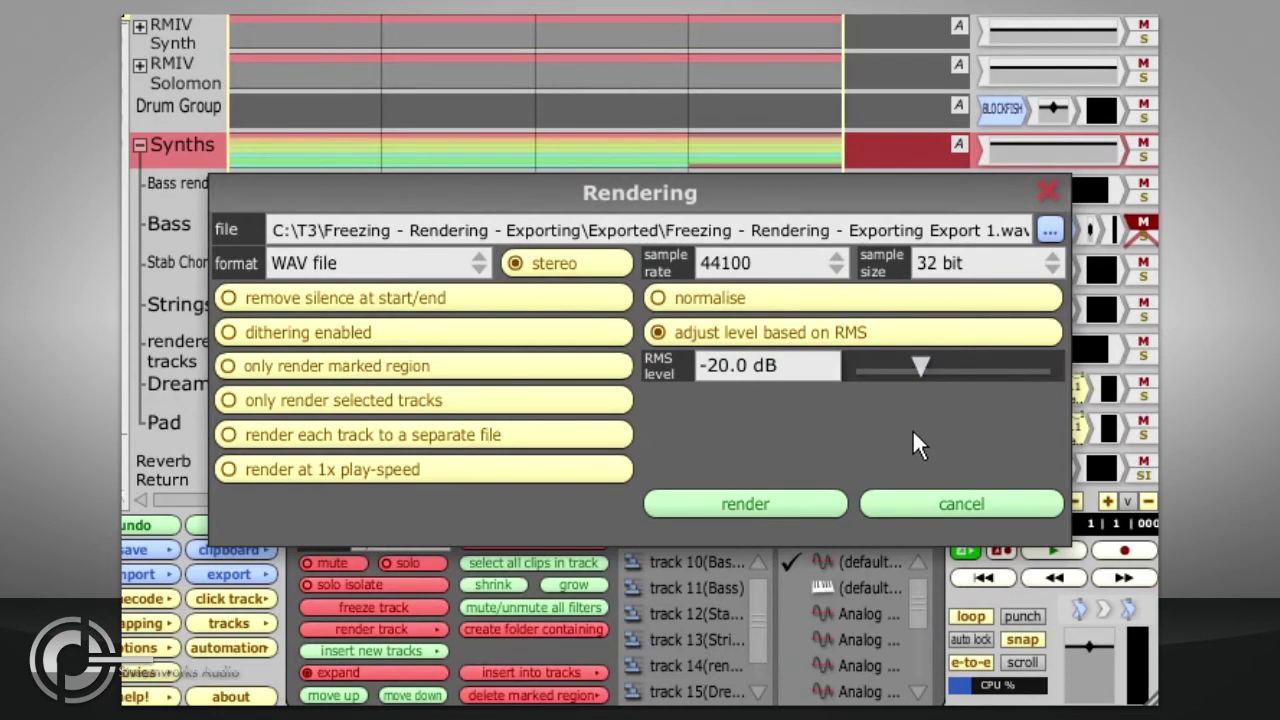
- Turn off the RMS-based level adjustment and return the sample size to 24 bit
click(906, 337)
click(975, 275)
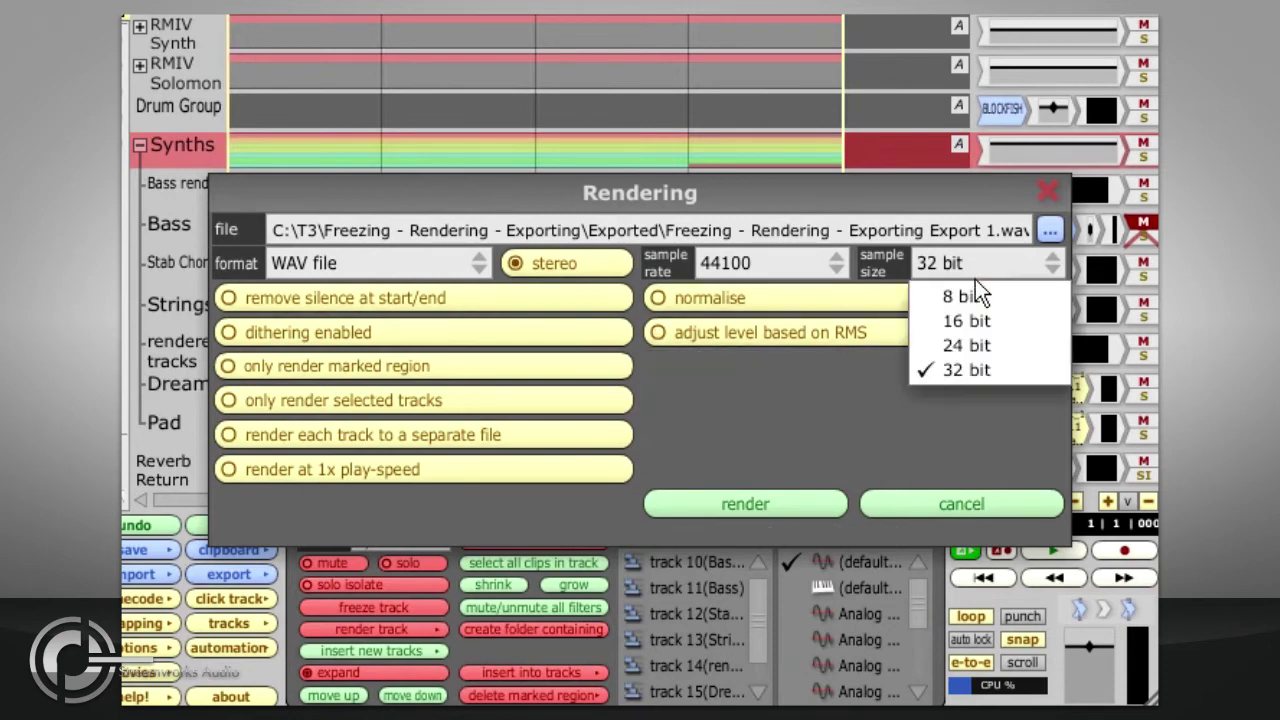
click(972, 346)
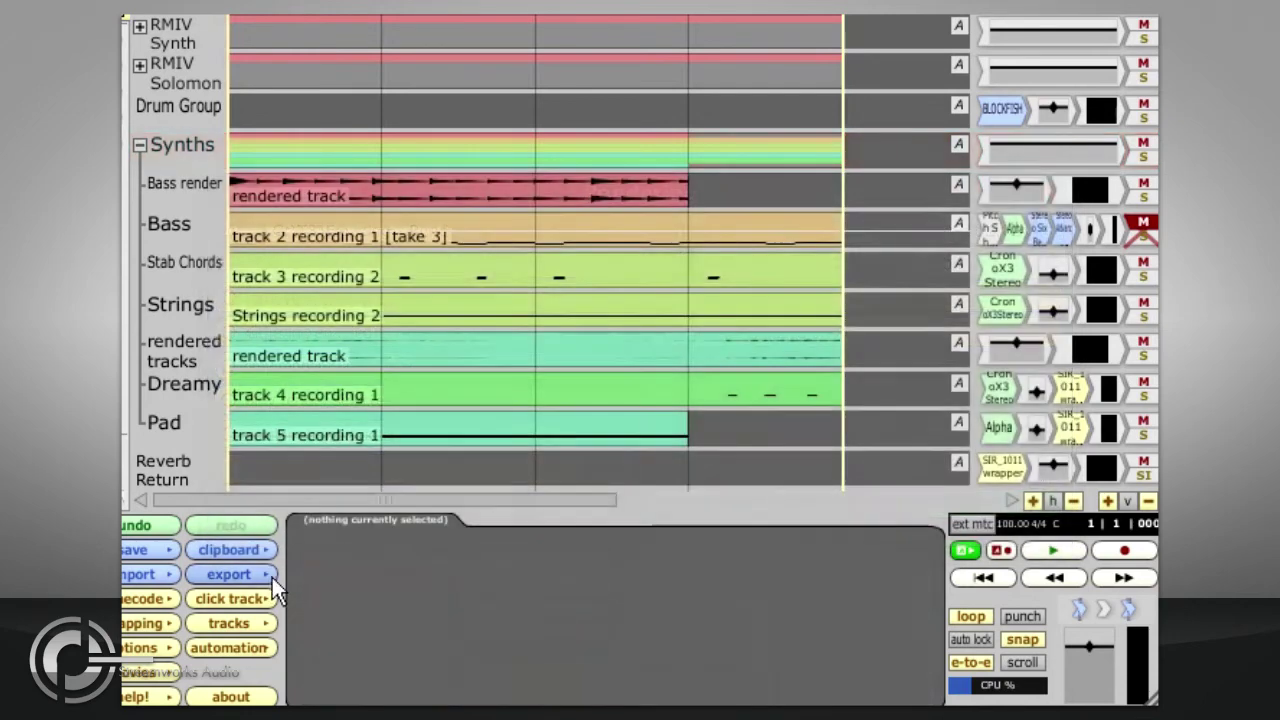
- Start exporting the edit as an MP3/OGG file
click(270, 575)
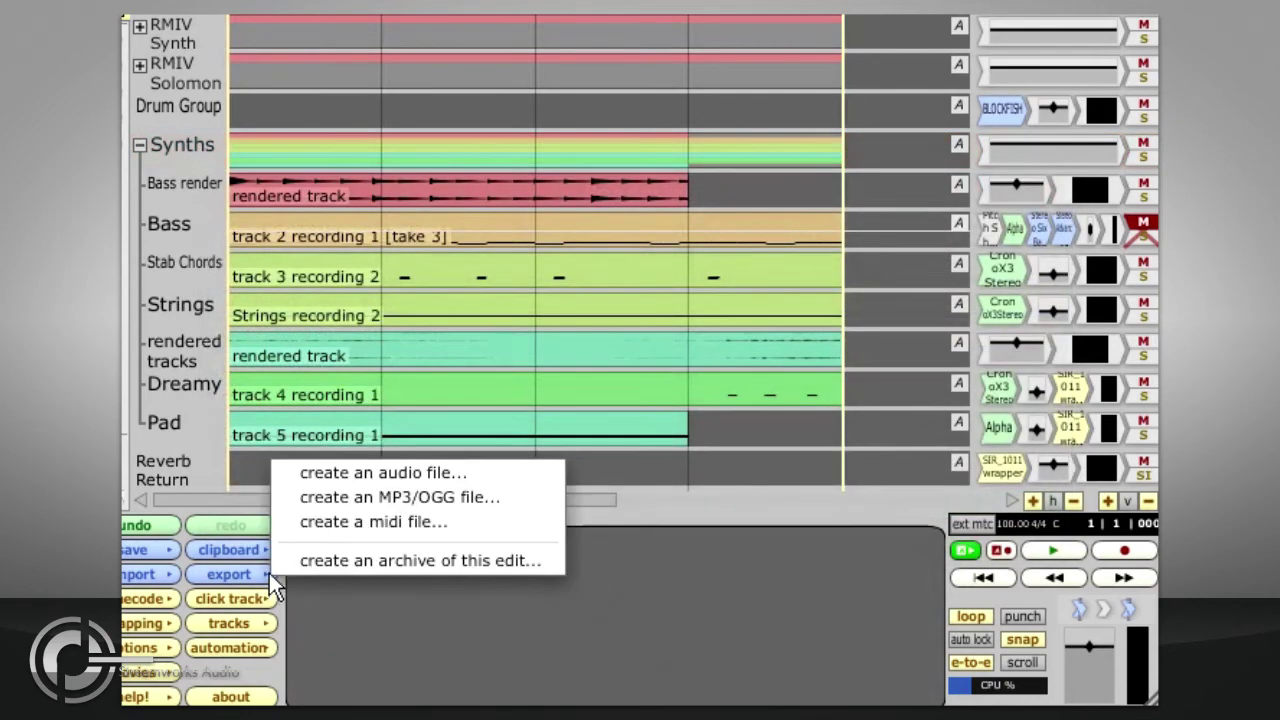
click(538, 496)
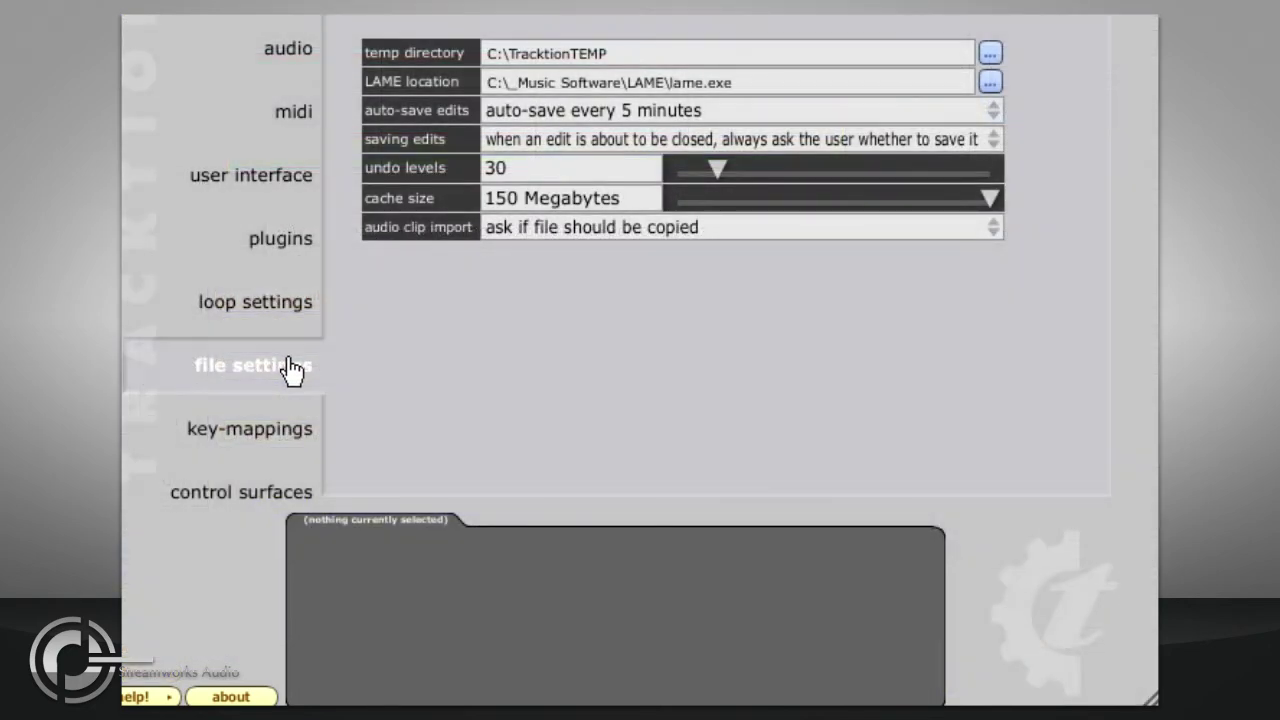
- Open the file browser for the LAME encoder location in the file settings and cancel it
click(989, 81)
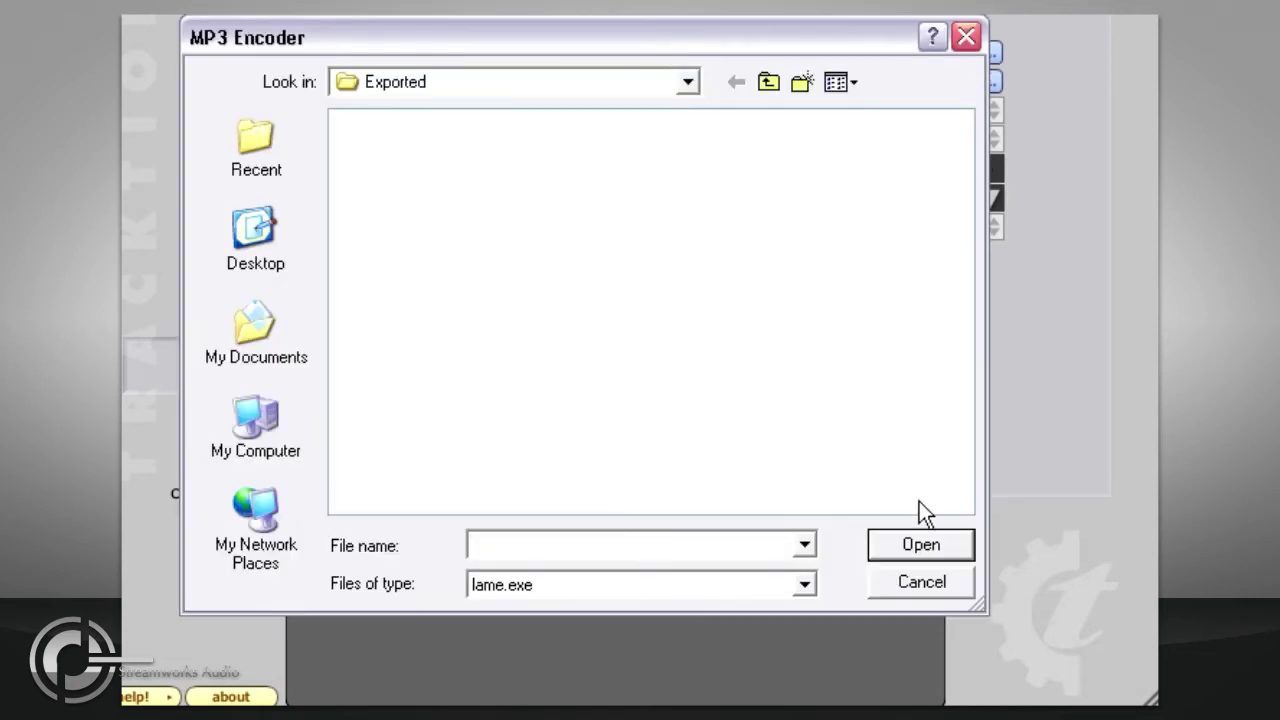
click(901, 581)
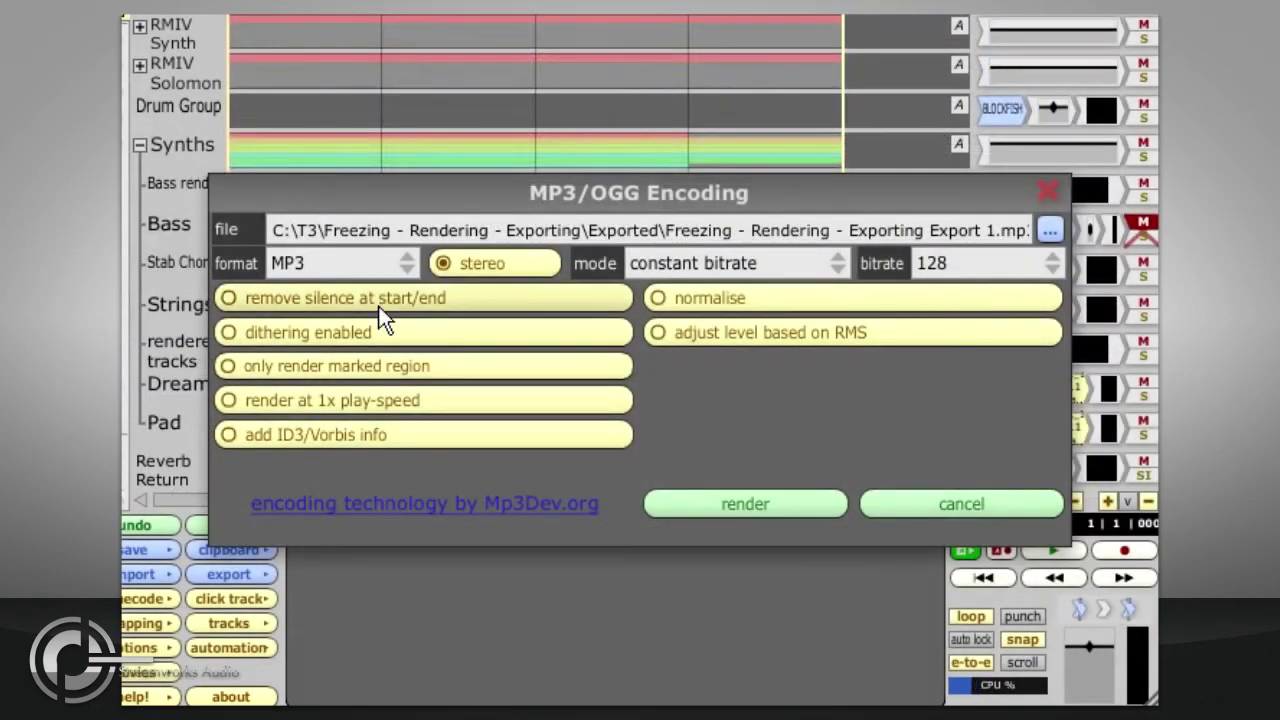
- Switch the encoding format to OGG and back to MP3
click(361, 263)
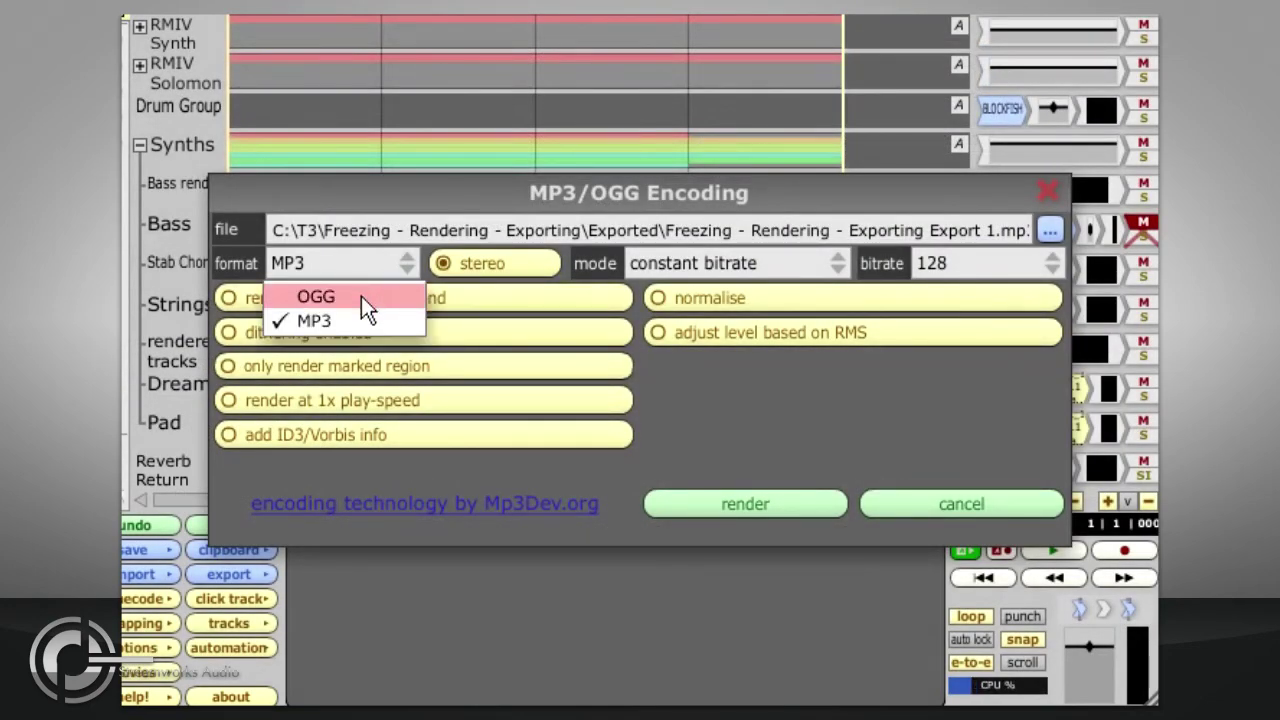
click(361, 296)
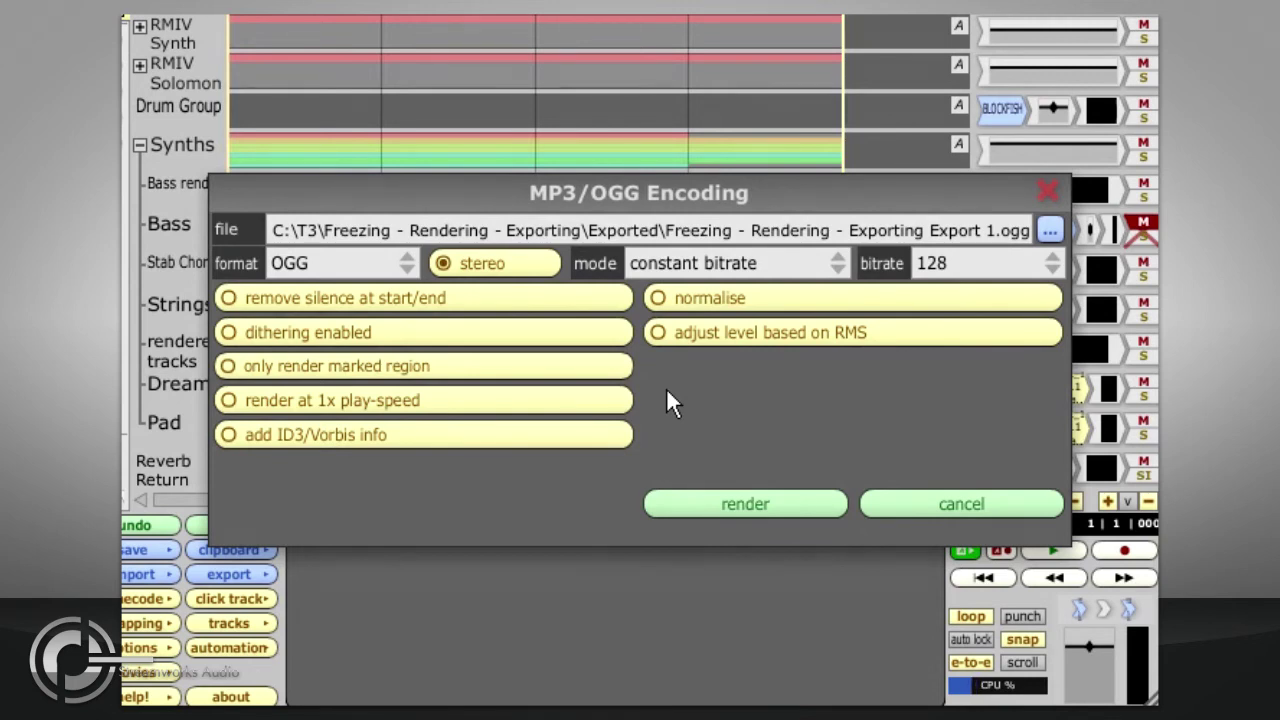
click(397, 262)
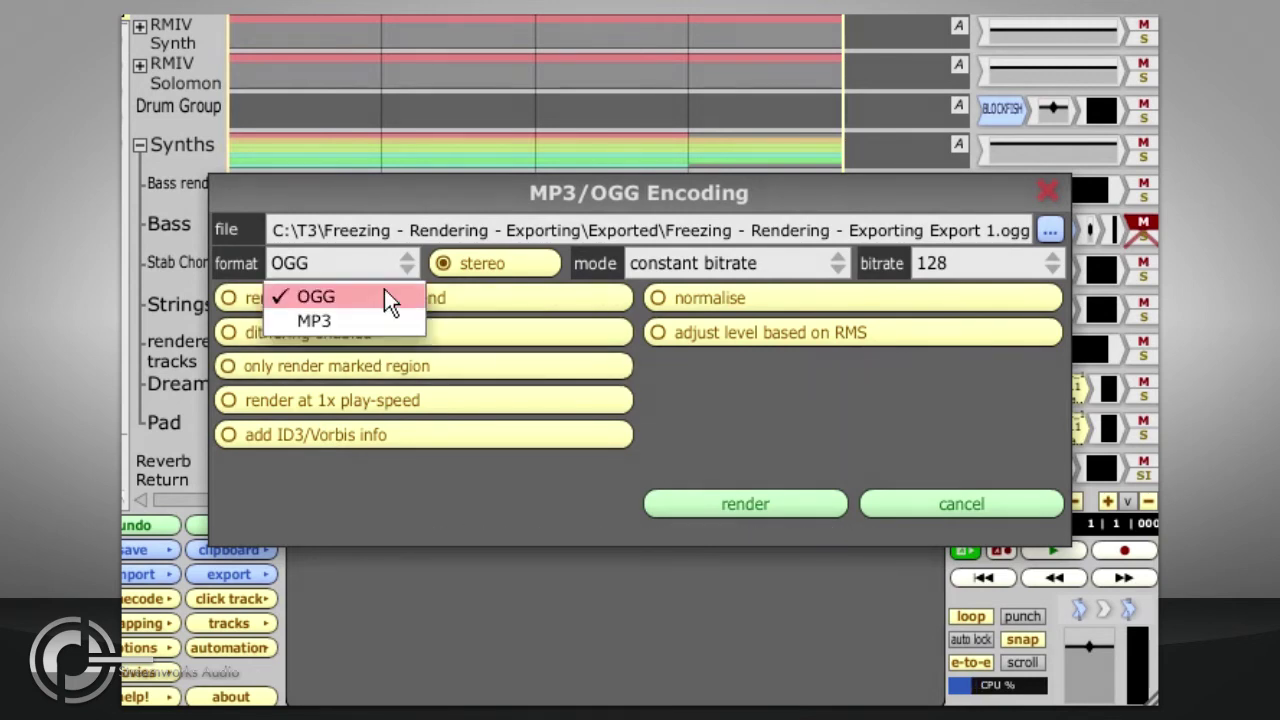
click(376, 323)
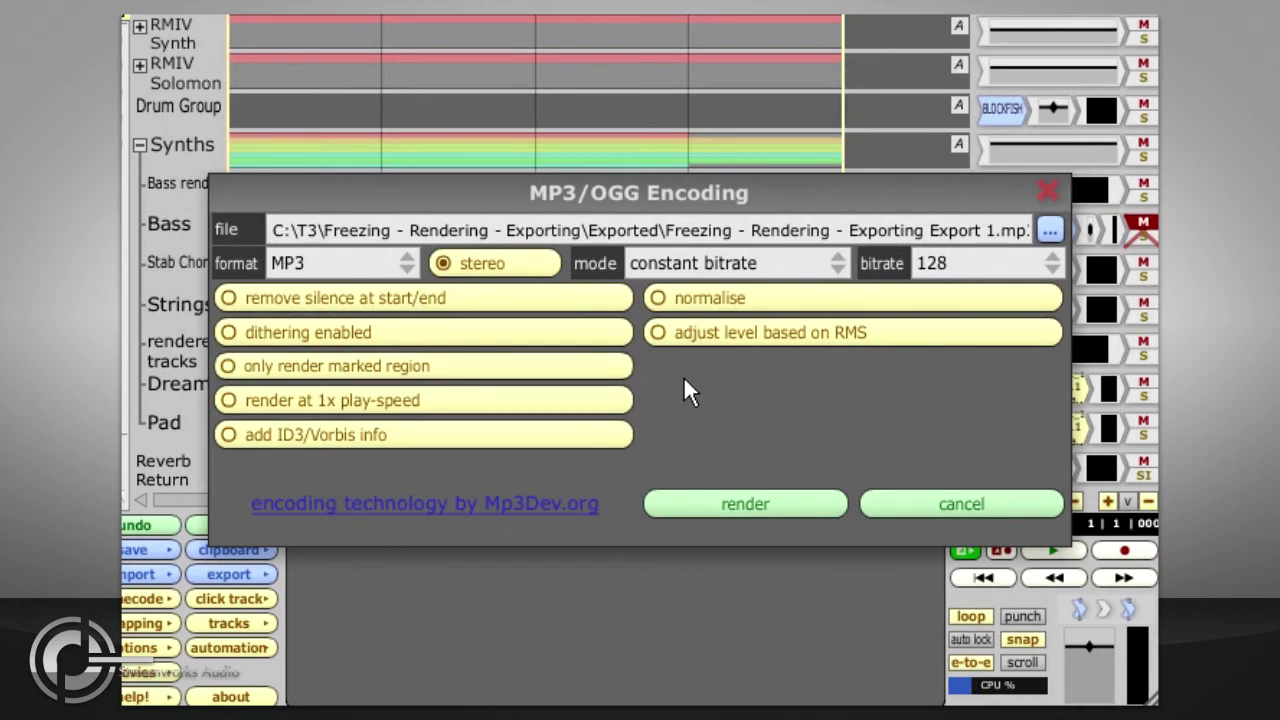
- Review the MP3 bitrate modes and available bitrates, choosing a bitrate of 128
click(778, 262)
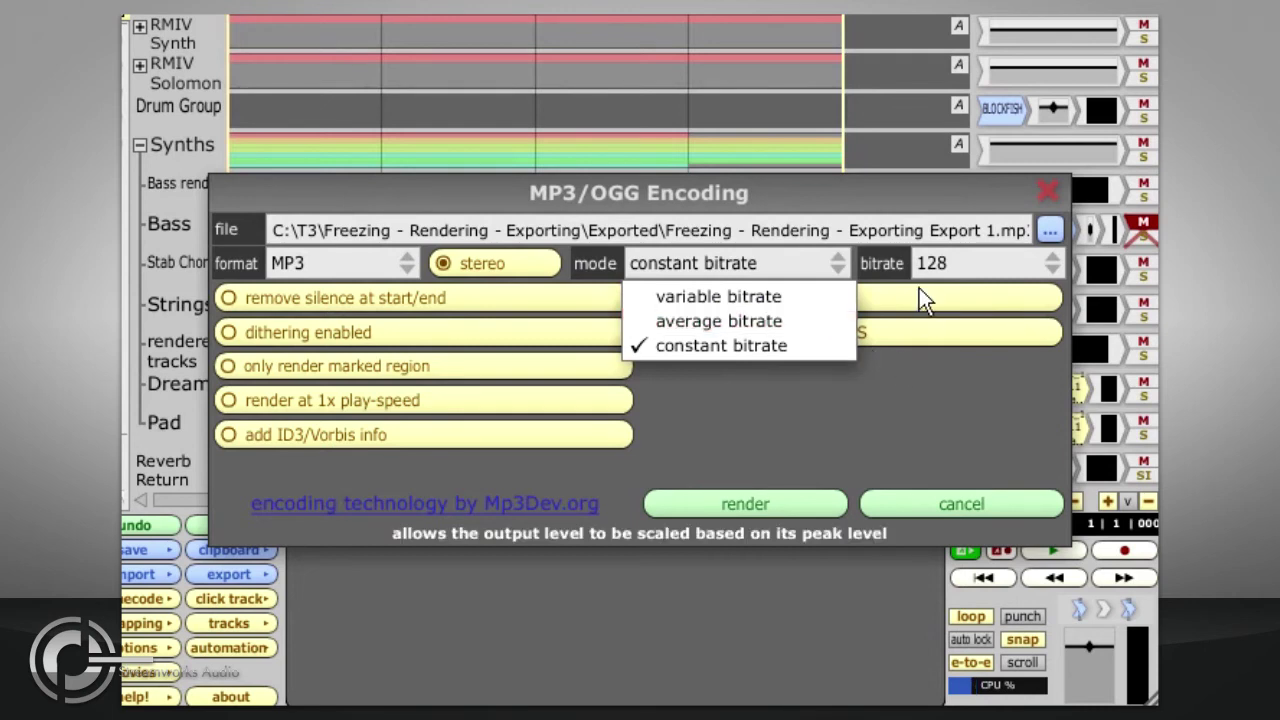
click(958, 266)
click(984, 265)
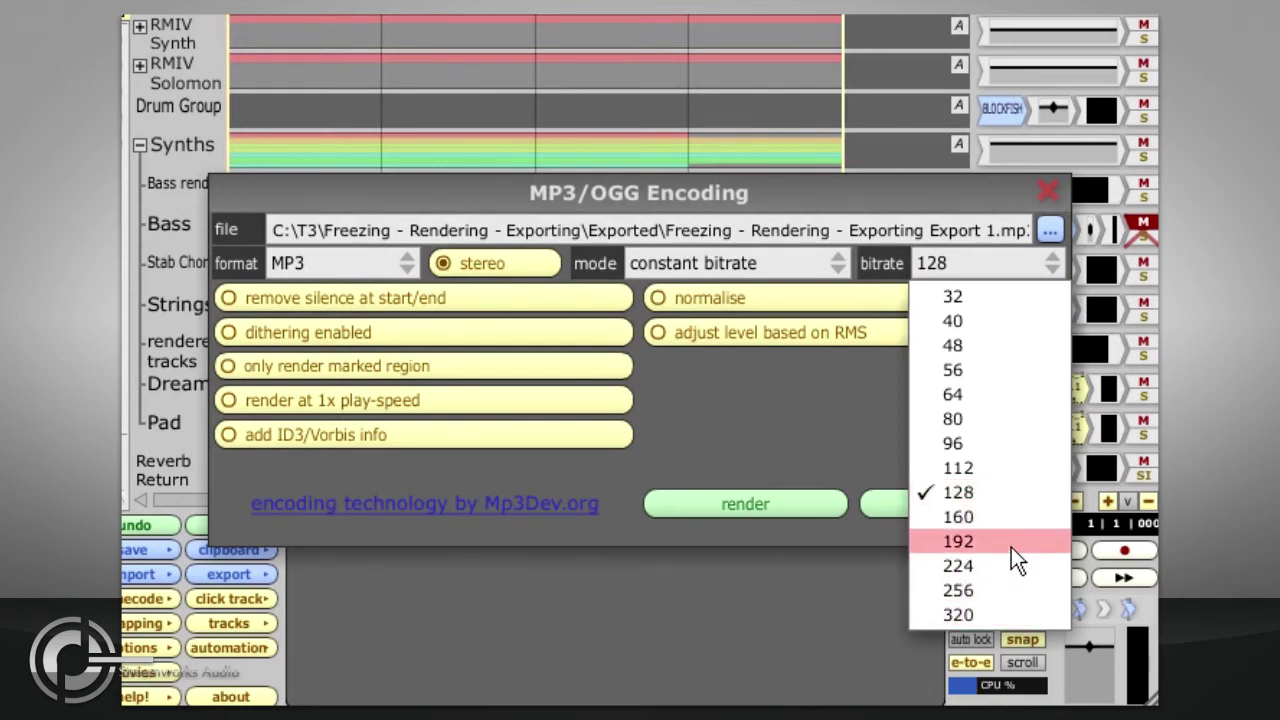
click(1007, 494)
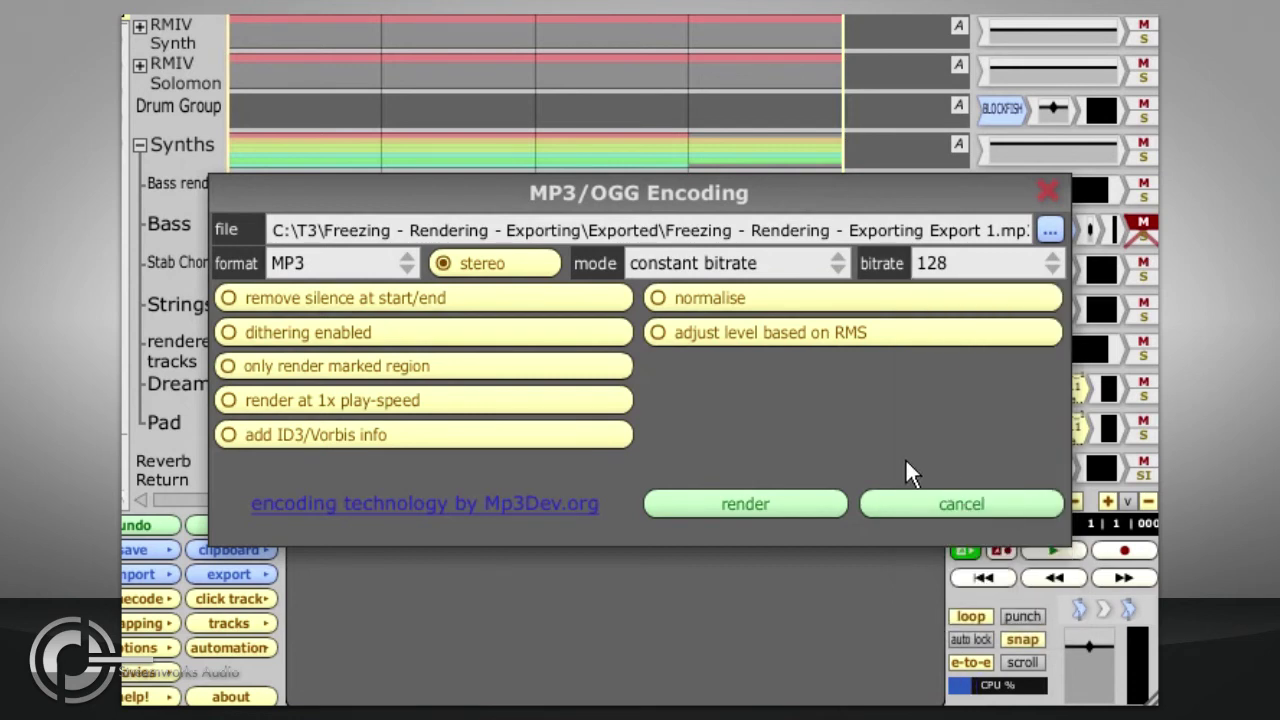
- Set the export format to OGG with variable bitrate mode and a quality of 4
click(398, 263)
click(371, 300)
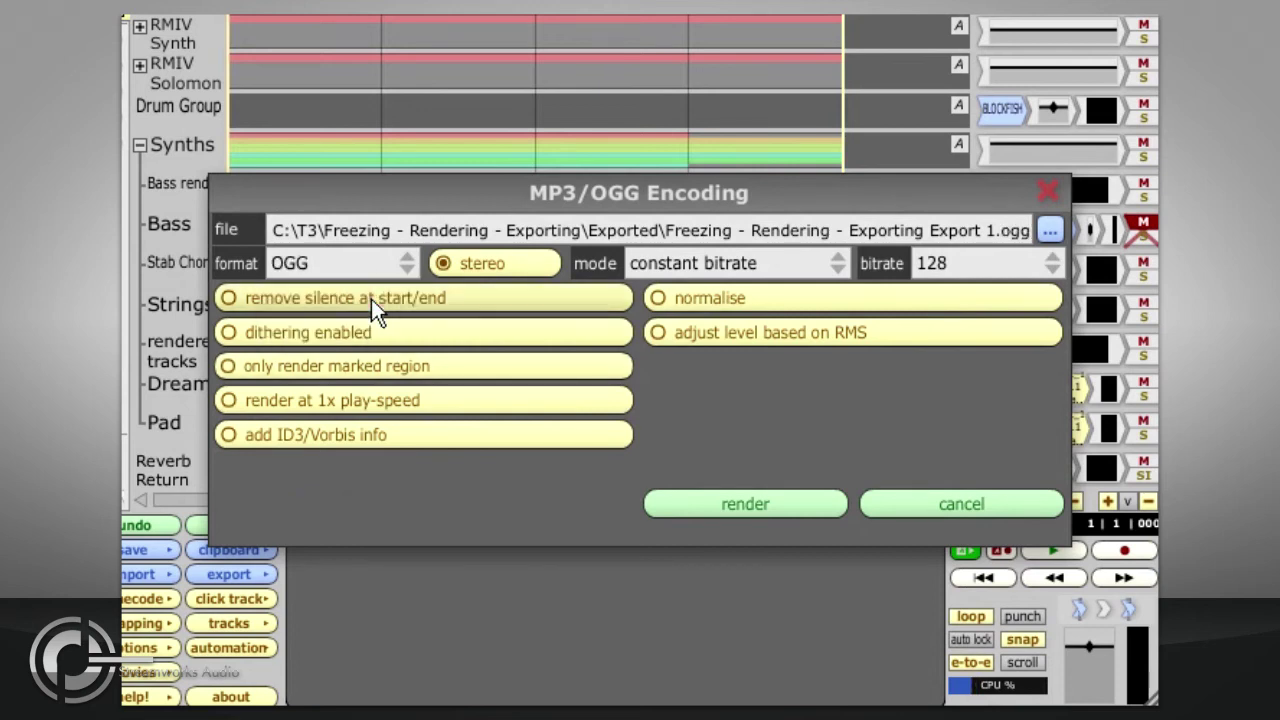
click(705, 264)
click(739, 291)
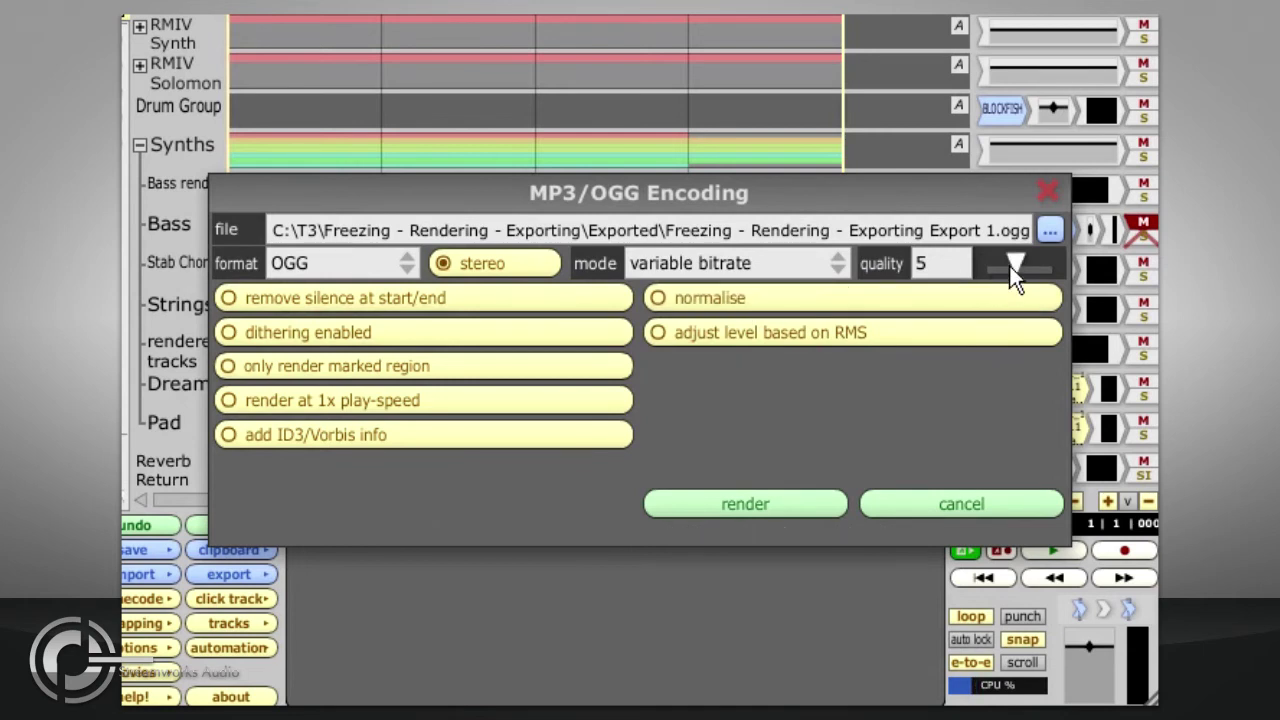
mouse_move(1018, 257)
mouse_down()
mouse_move(990, 258)
mouse_move(1061, 256)
mouse_move(1027, 254)
mouse_up()
drag(1025, 253, 1011, 259)
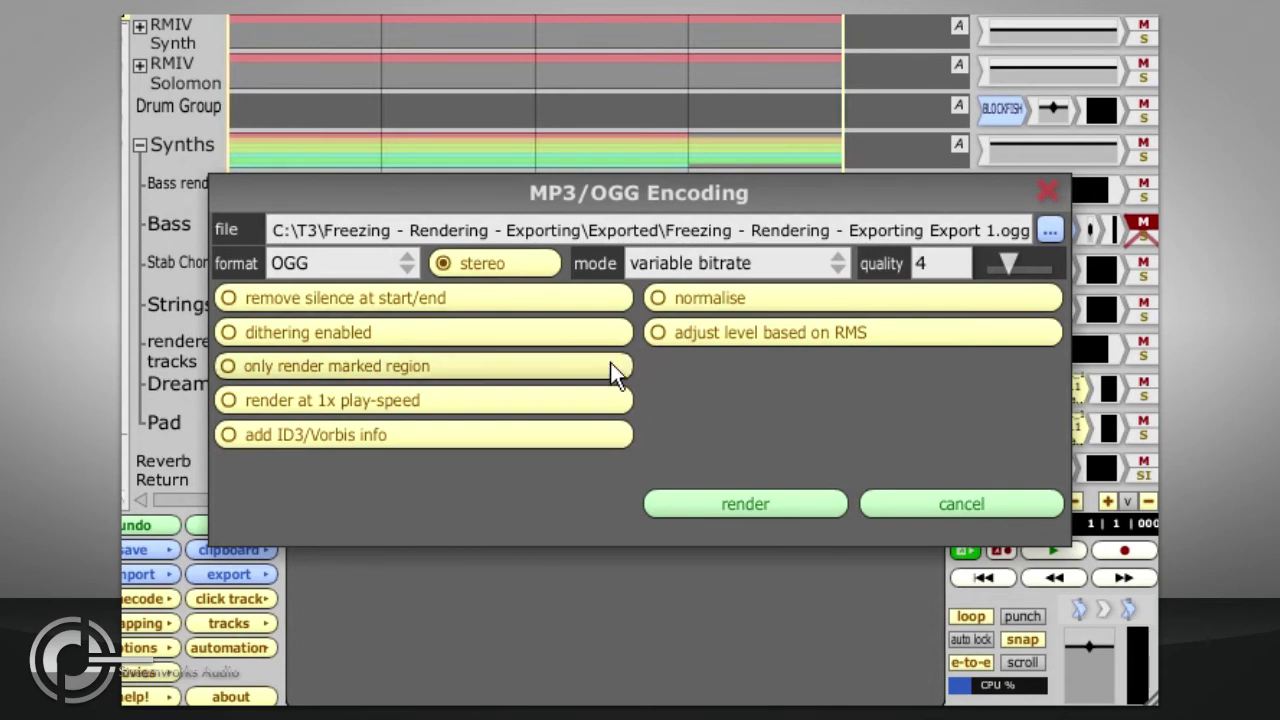
- Enable dithering and ID3/Vorbis info for the export, then view the tag fields and cancel without editing them
click(566, 341)
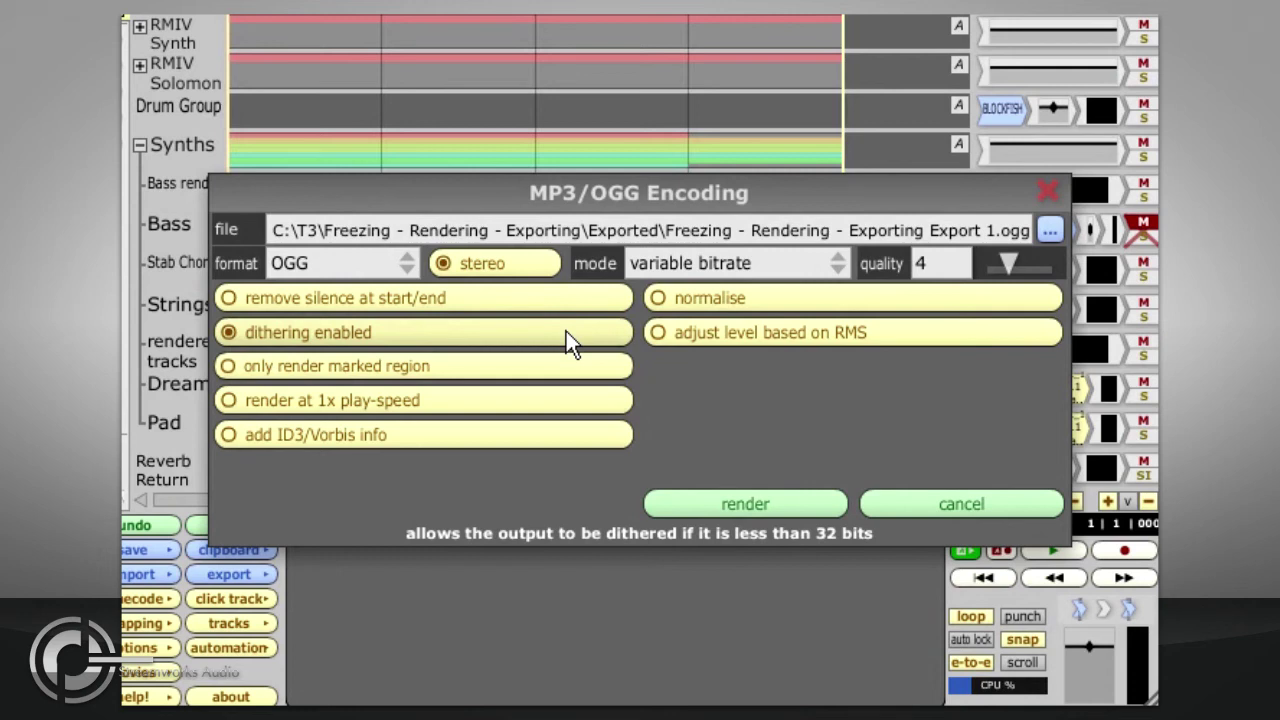
click(534, 432)
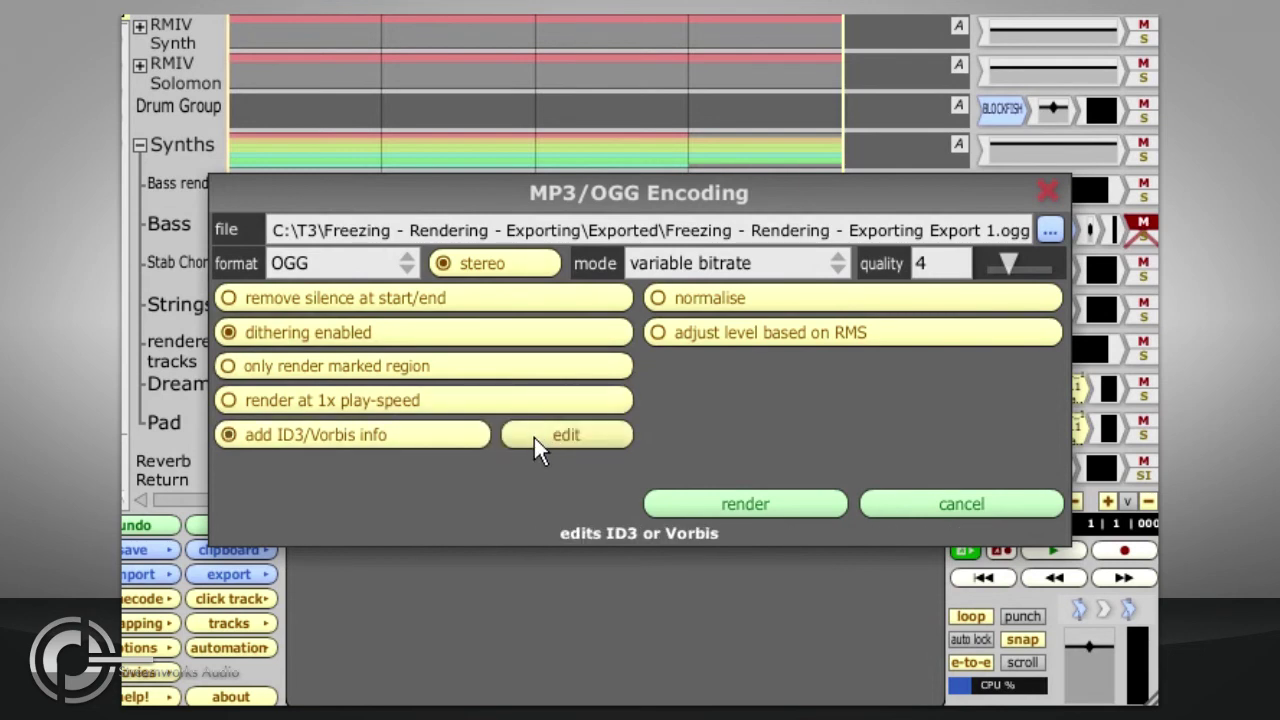
click(534, 437)
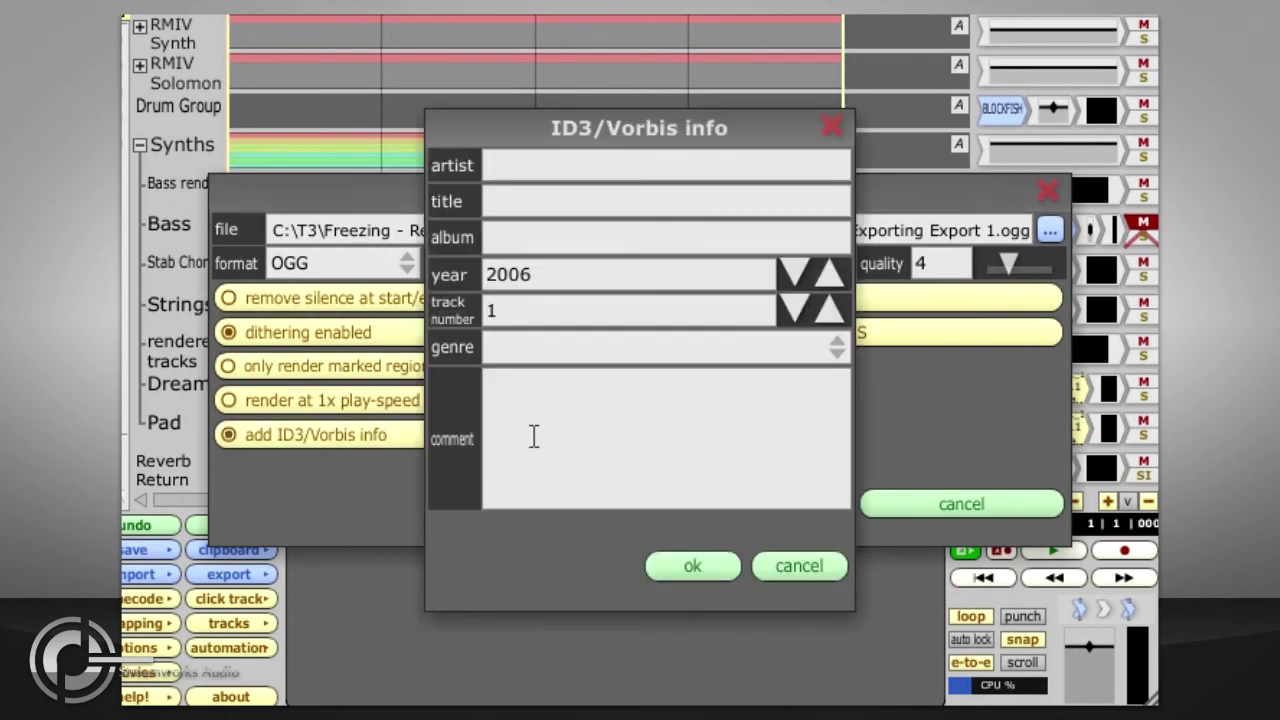
click(787, 568)
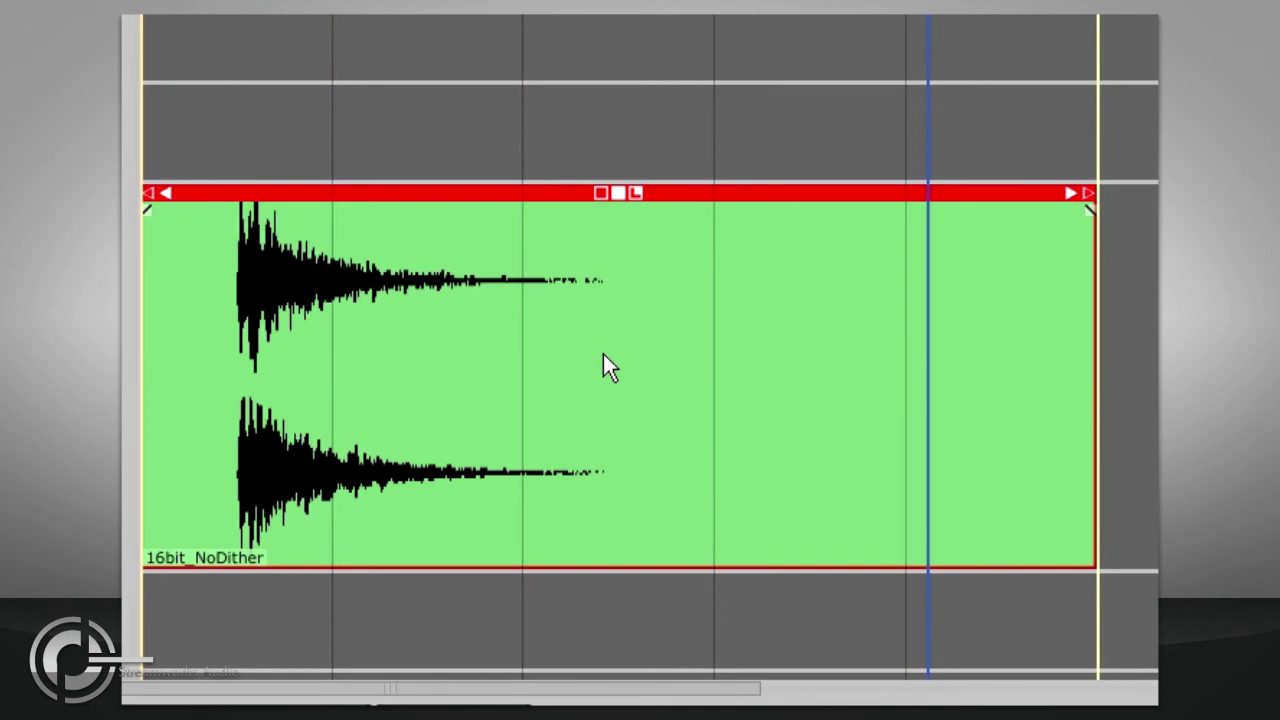
- Play back the 16bit_NoDither, 16bit_Tracktion Dither and 16bit_mdaDither clips to compare their decay tails
key(space)
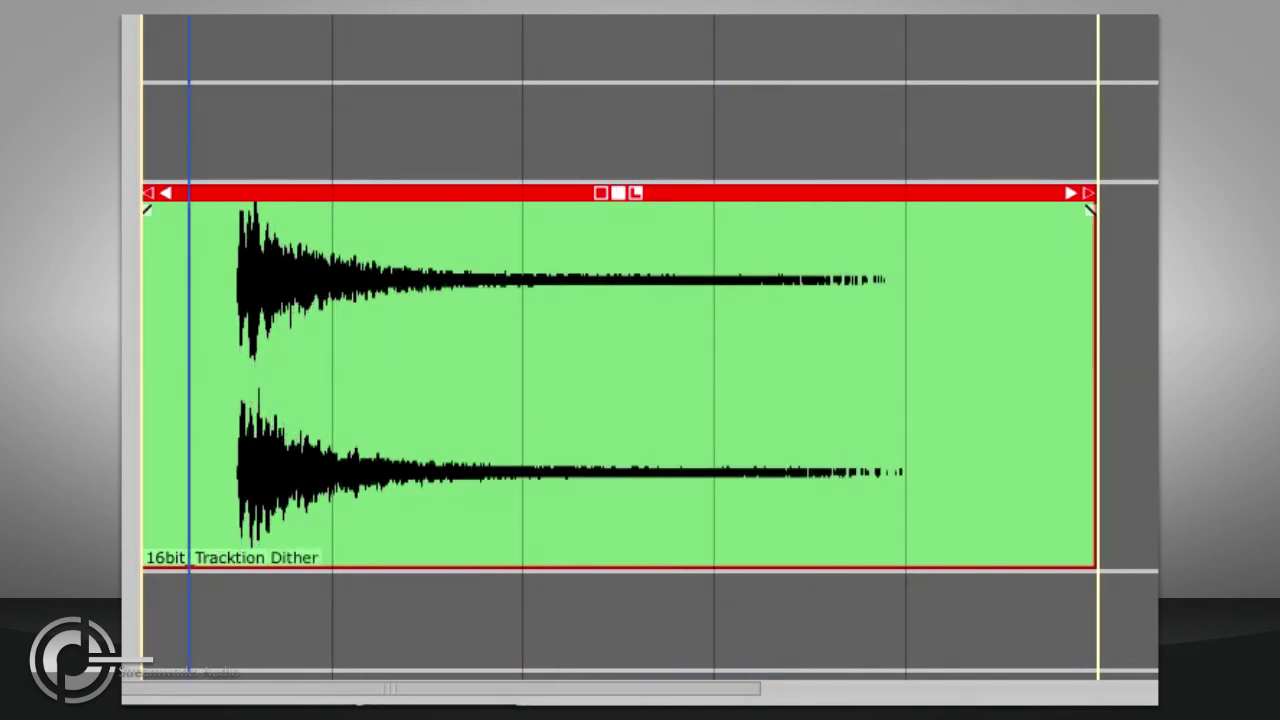
click(202, 609)
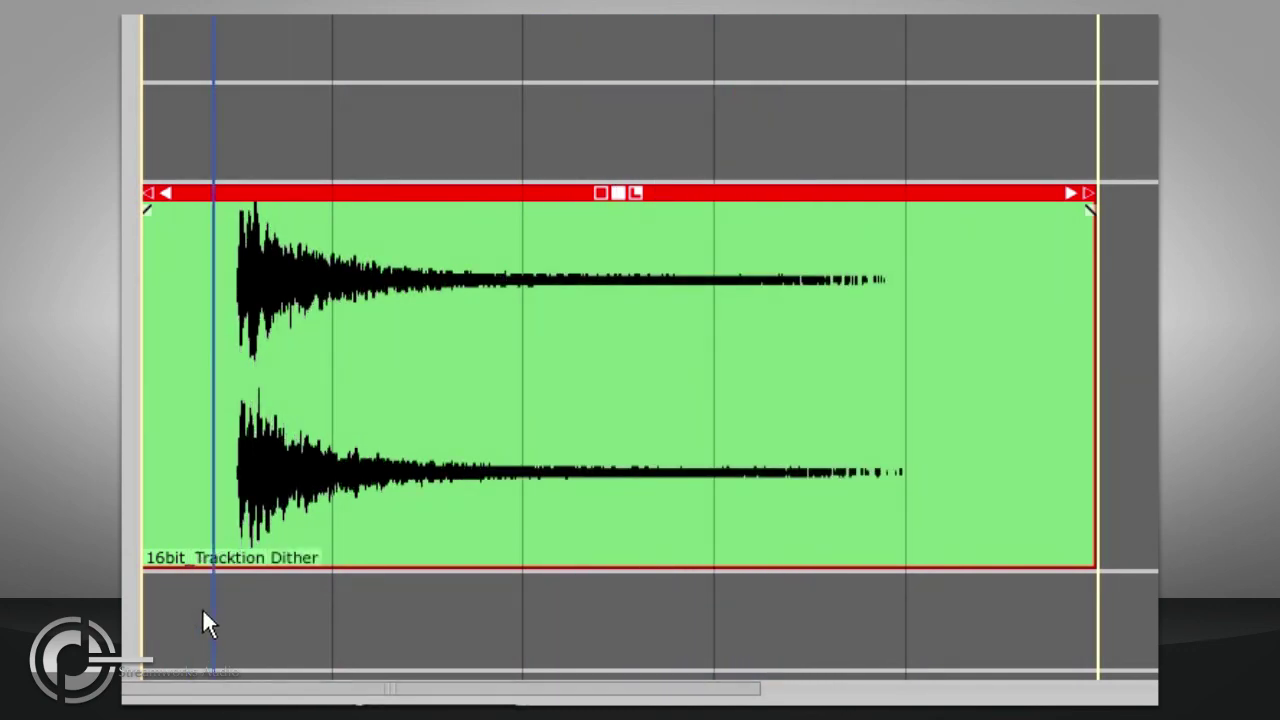
key(space)
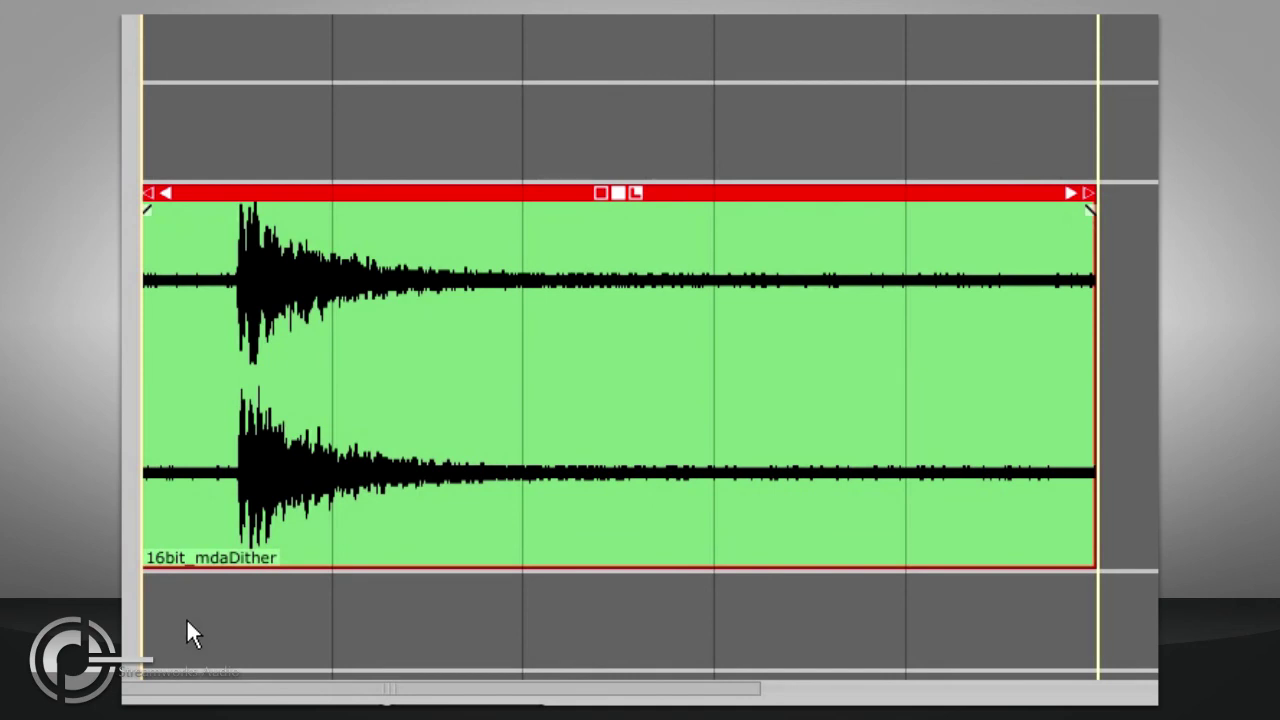
key(space)
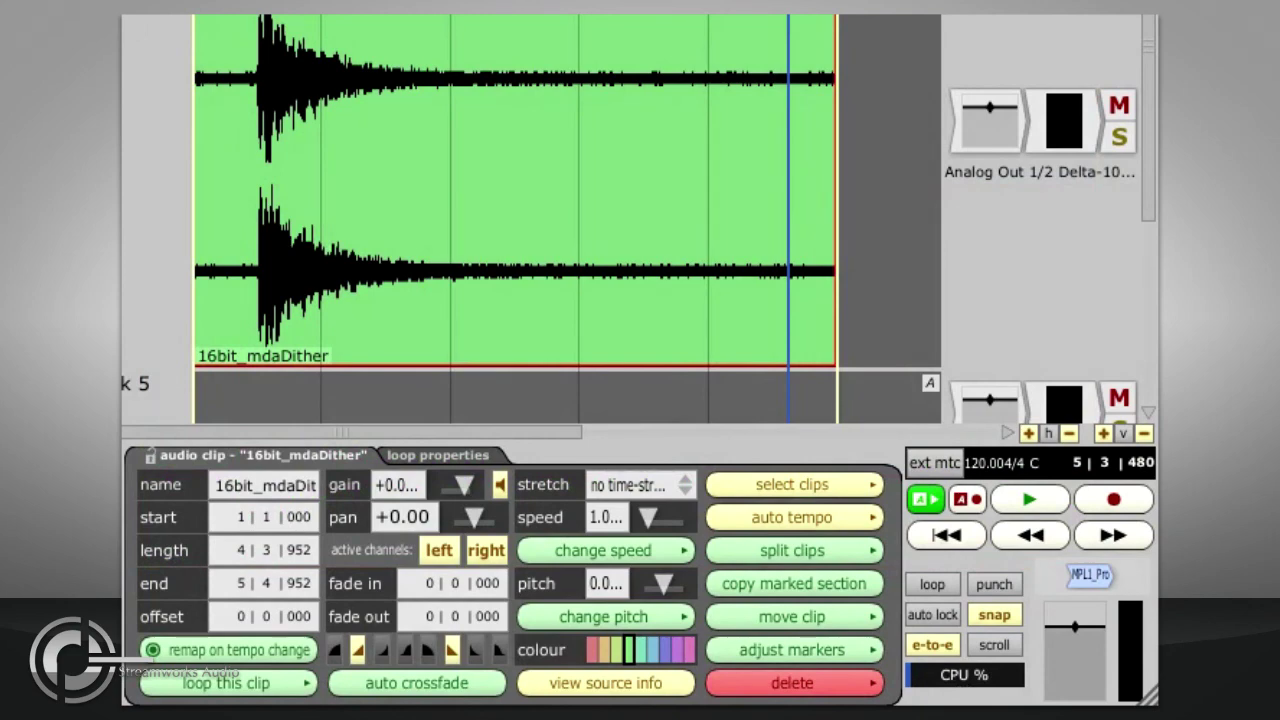
- Open the MPL1_Pro limiter on the master output, enable its dither and return to the master volume control
double_click(1092, 578)
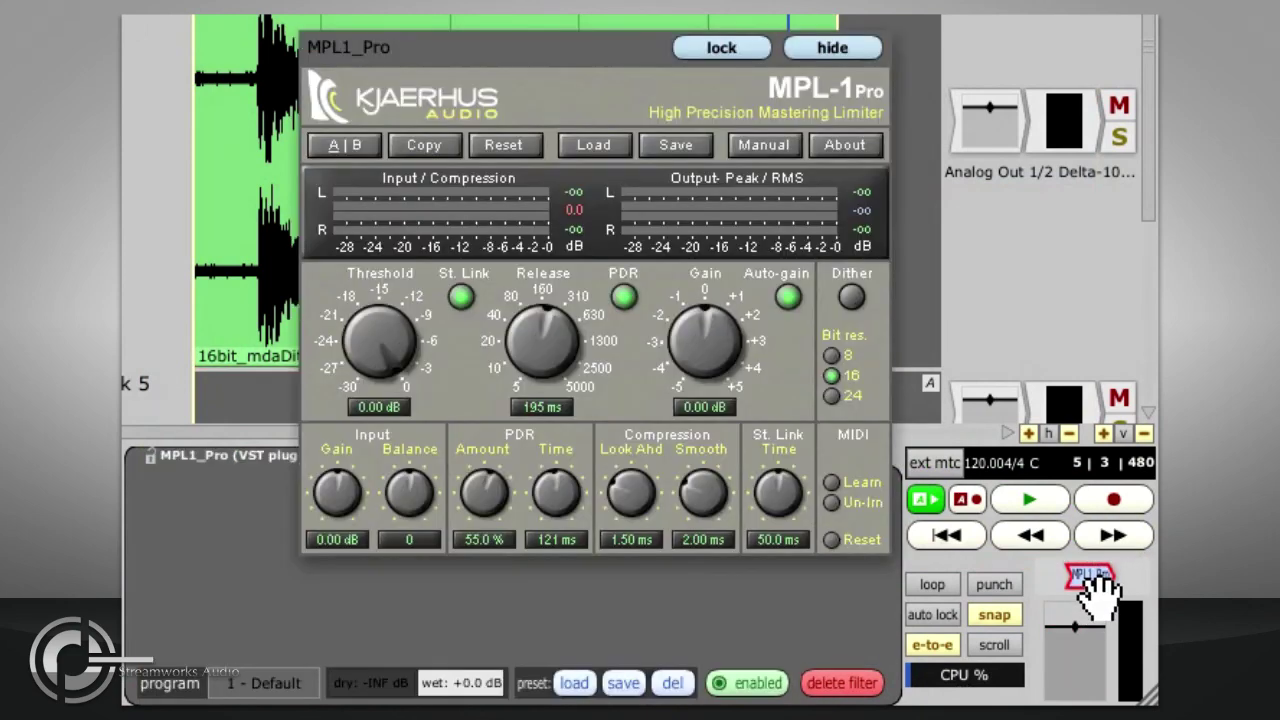
click(849, 293)
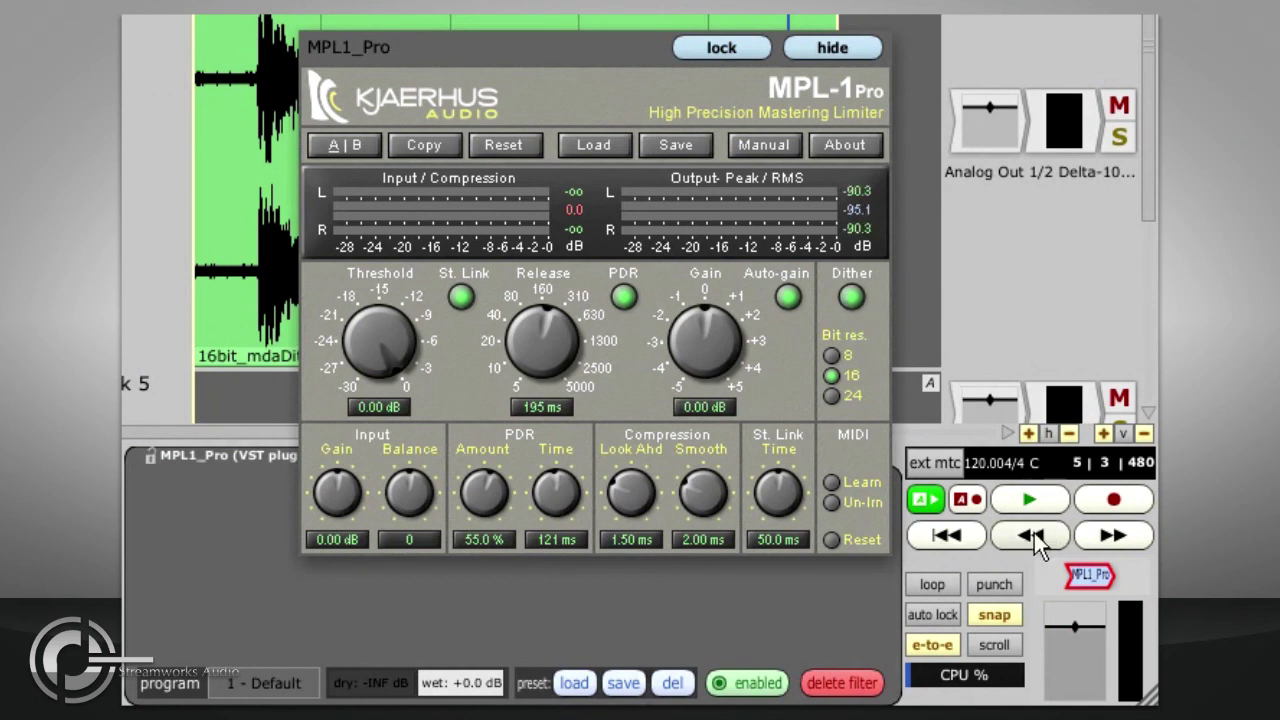
click(1131, 580)
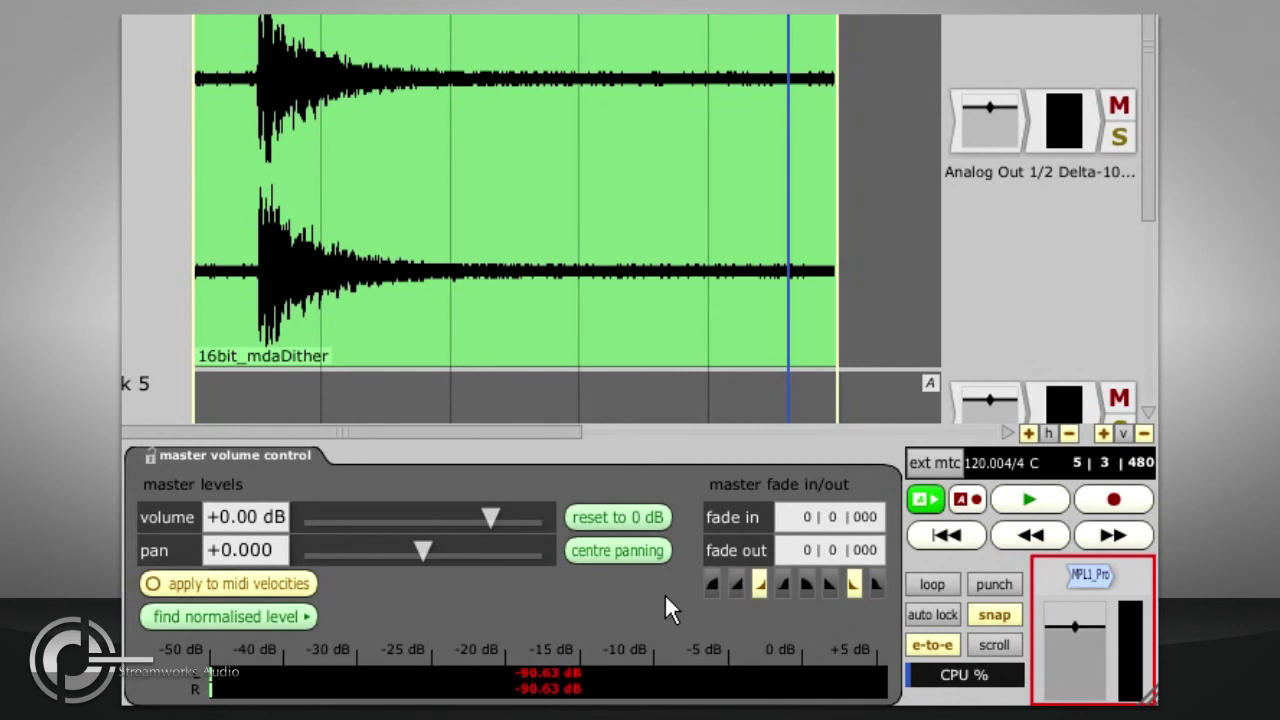
- Insert a volume & pan filter before the MPL1_Pro limiter in the master section
click(830, 550)
click(1072, 603)
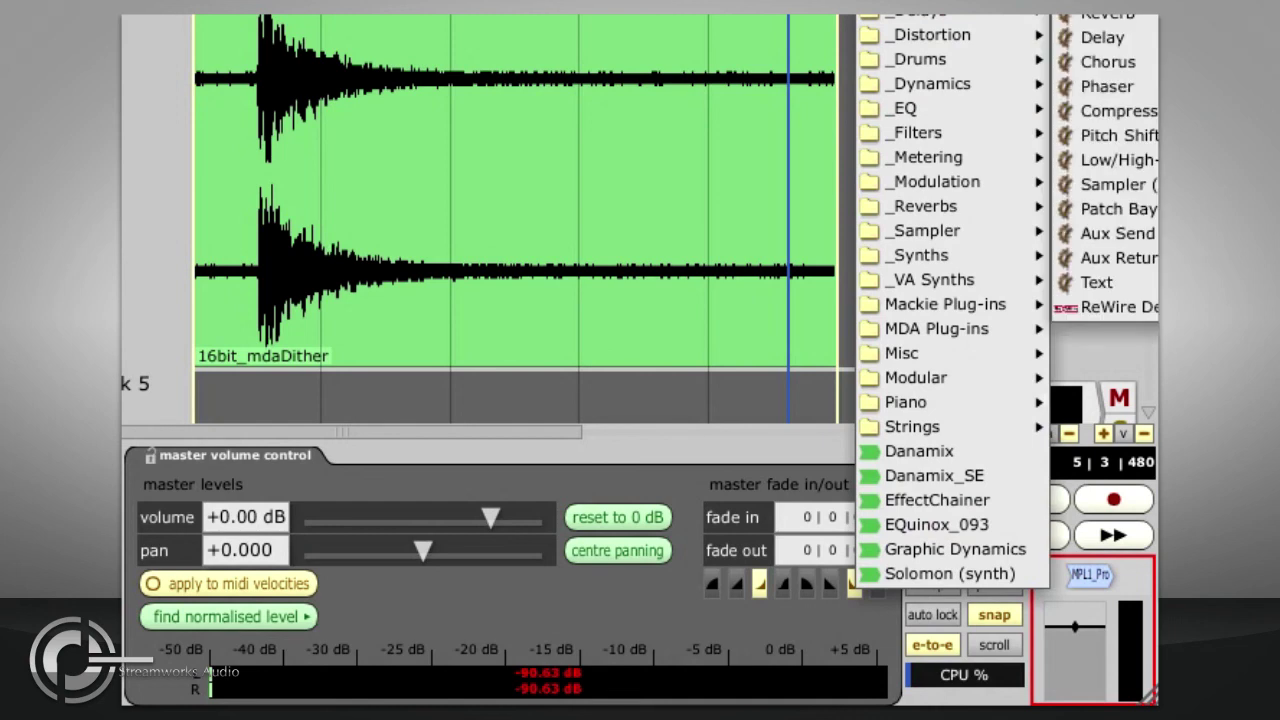
click(1052, 222)
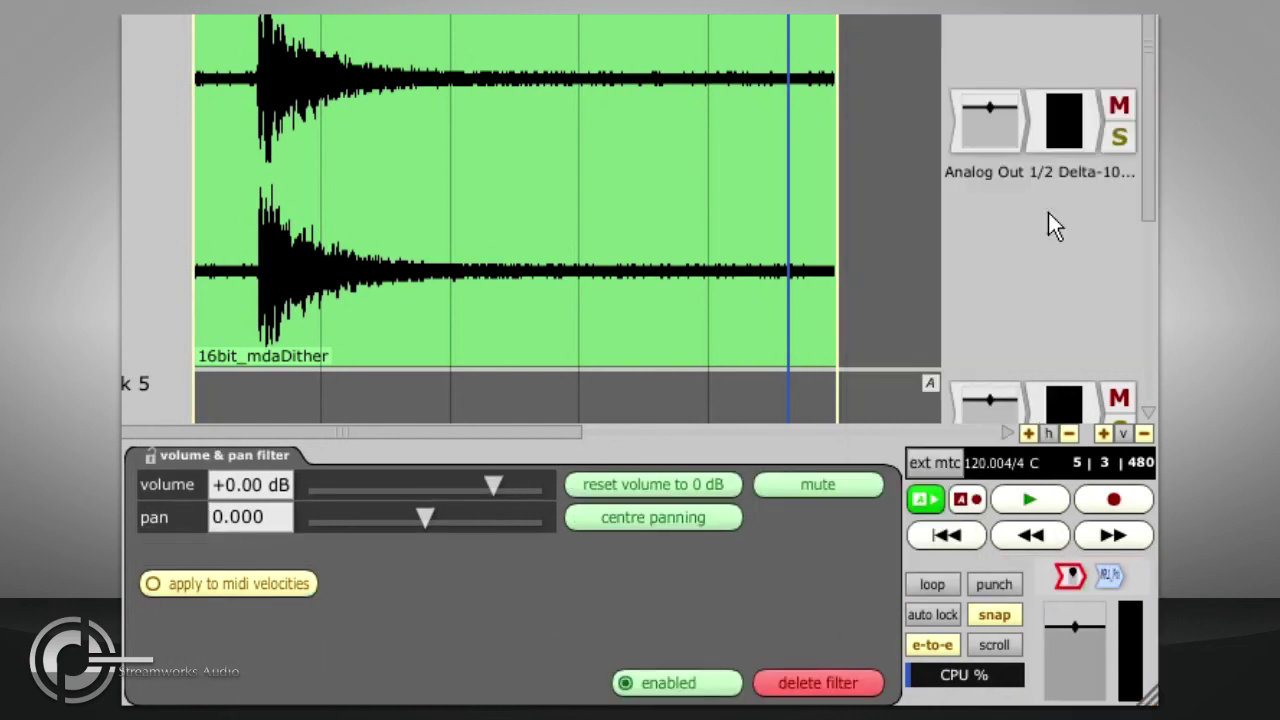
- Turn off dither in the MPL1_Pro limiter and lower the master volume to -6.84 dB
double_click(1112, 578)
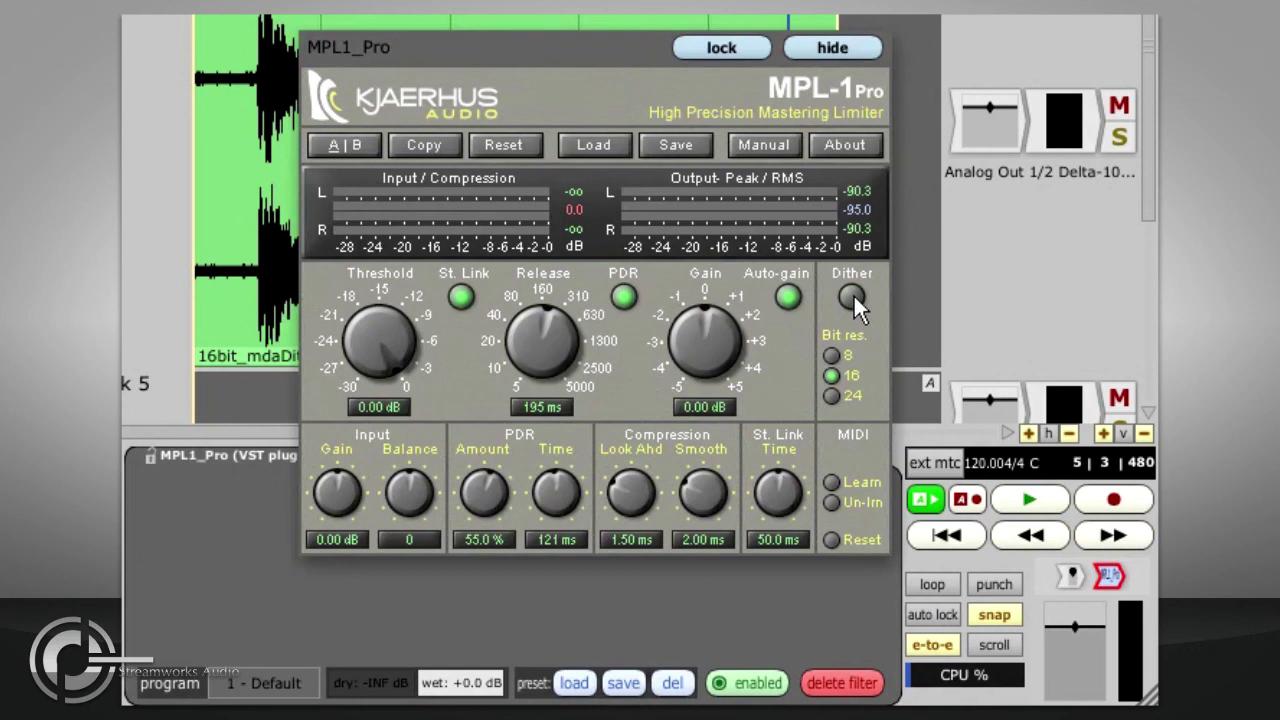
drag(1075, 627, 1068, 540)
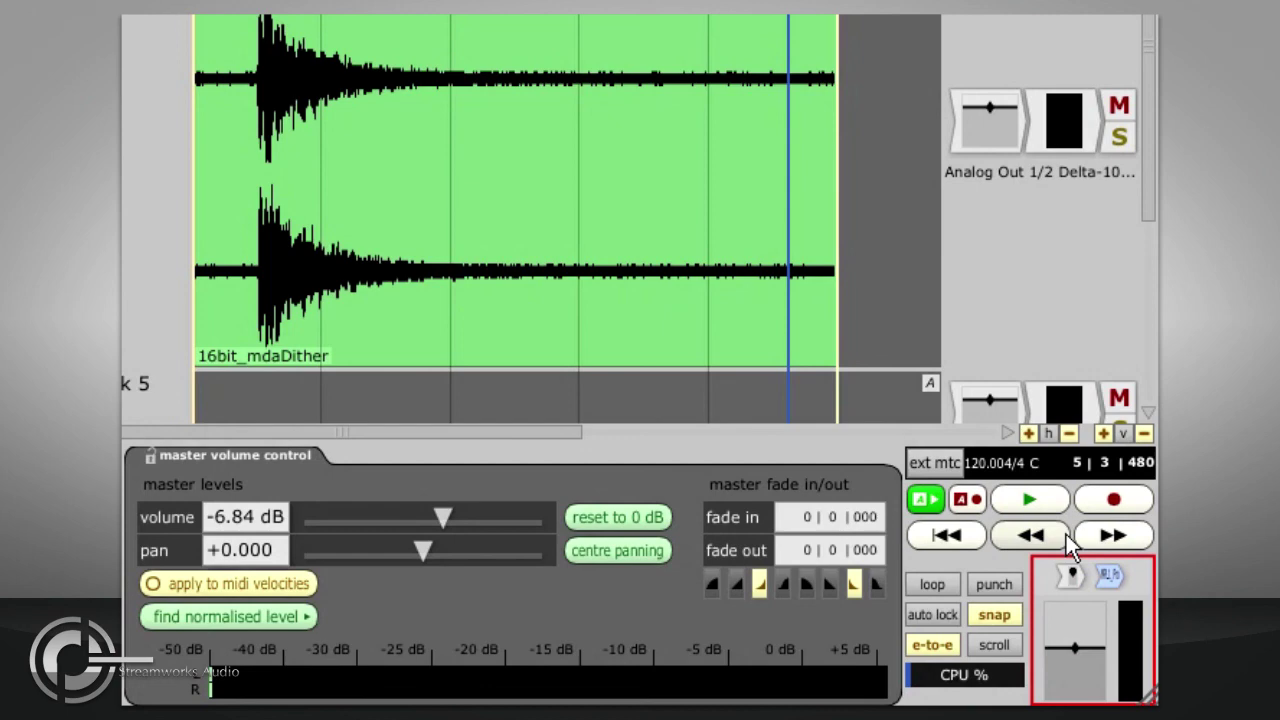
click(1110, 575)
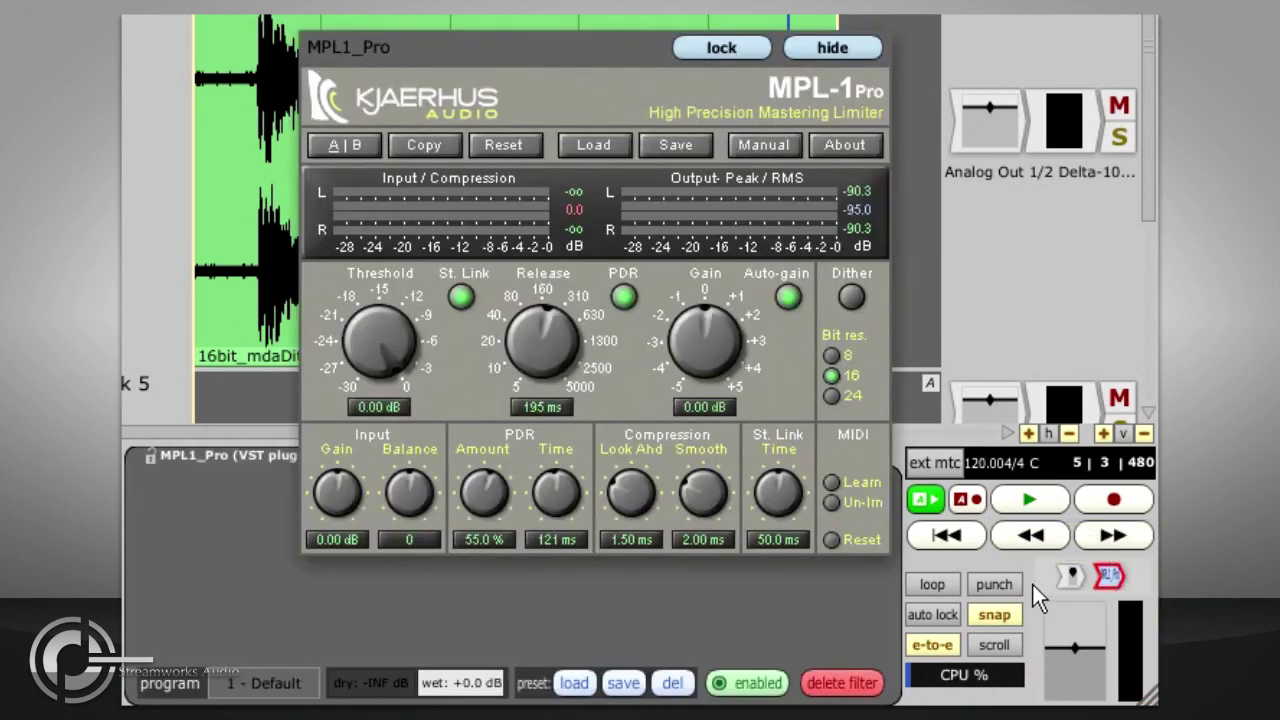